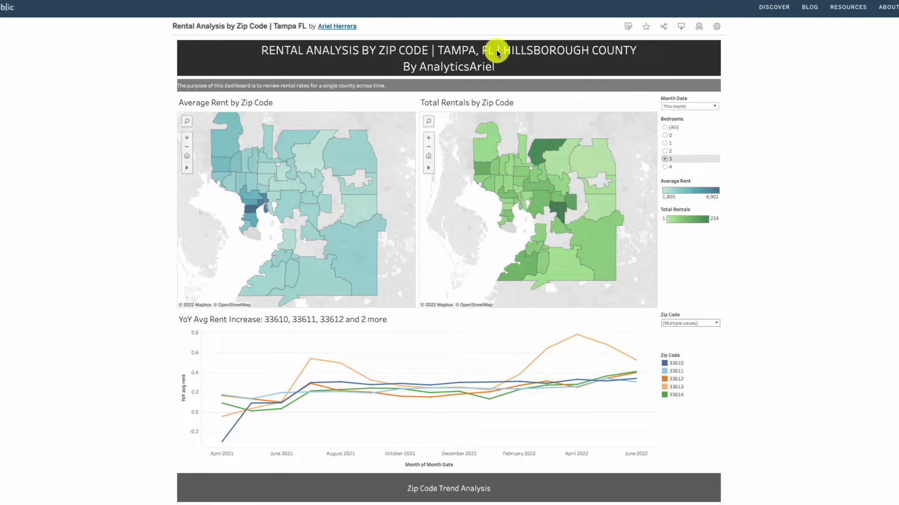
- Examine the county's location within Florida on the Average Rent map, then restore the close-up view with the 3-bedroom filter selected
click(187, 147)
click(187, 151)
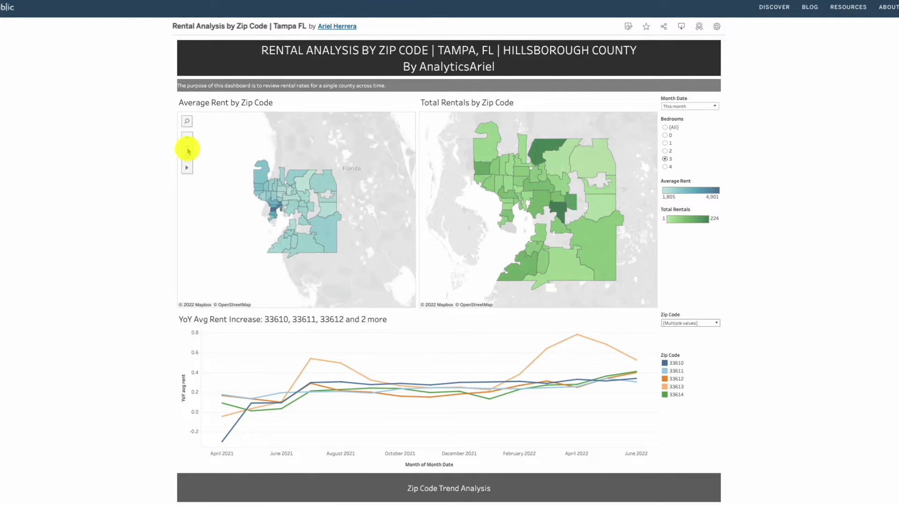
click(187, 152)
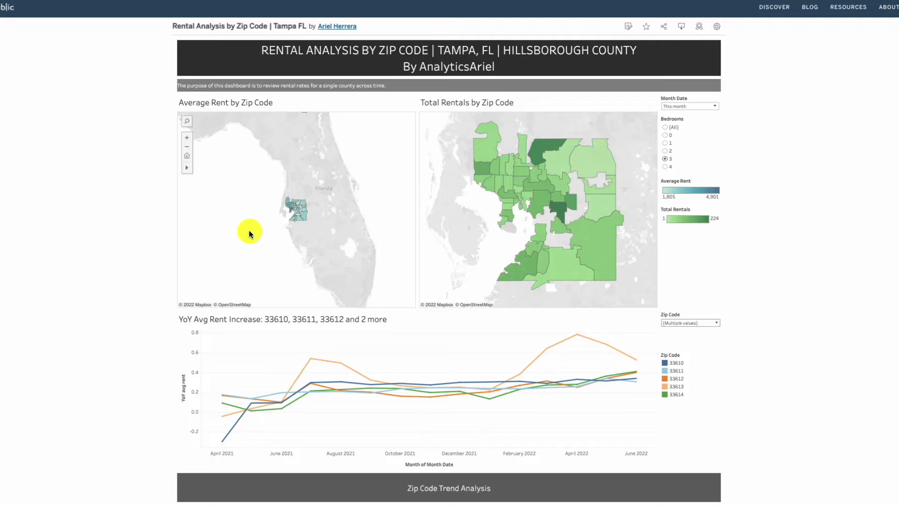
click(188, 139)
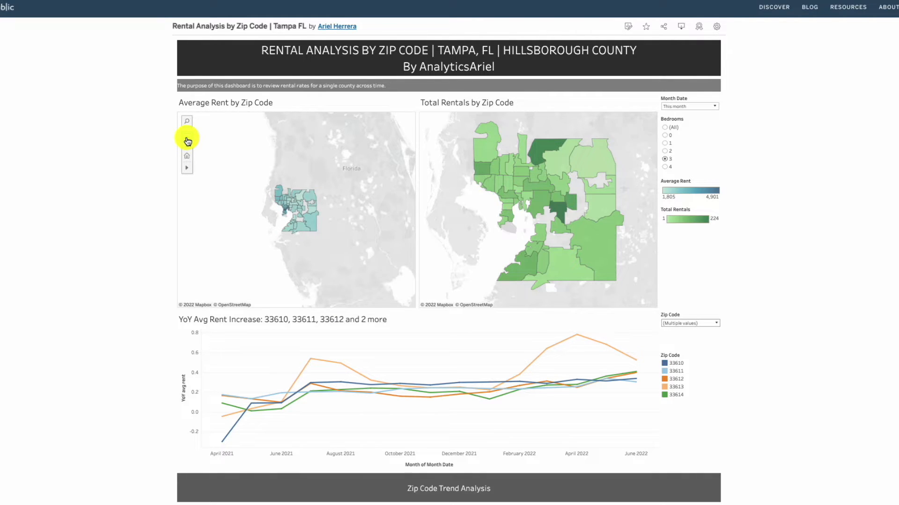
click(188, 141)
click(185, 141)
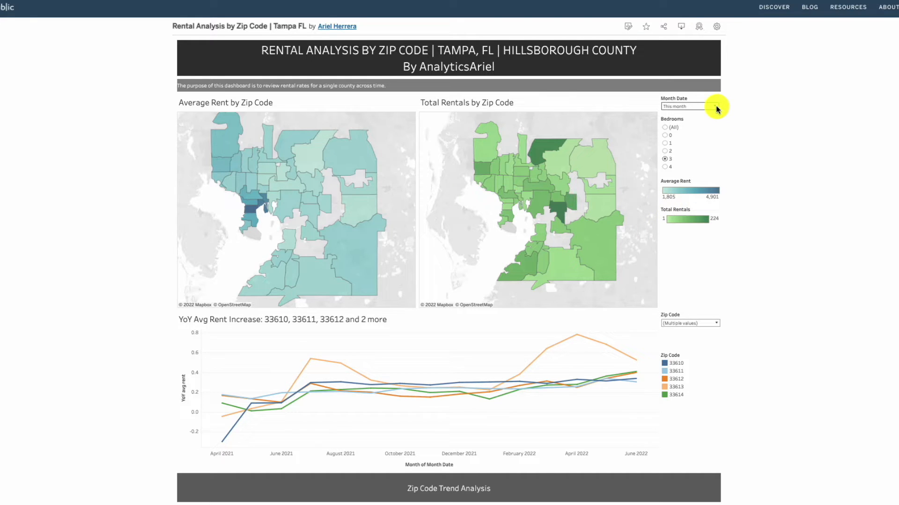
click(667, 159)
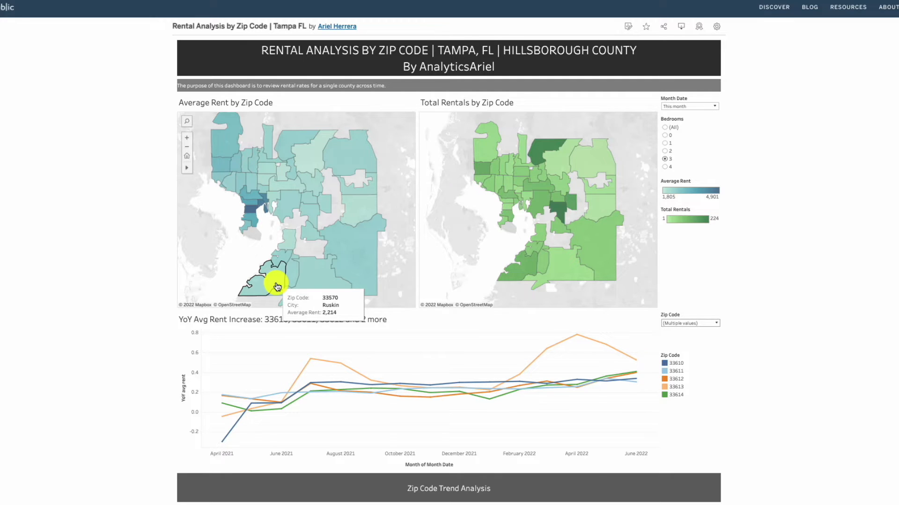
mouse_move(619, 225)
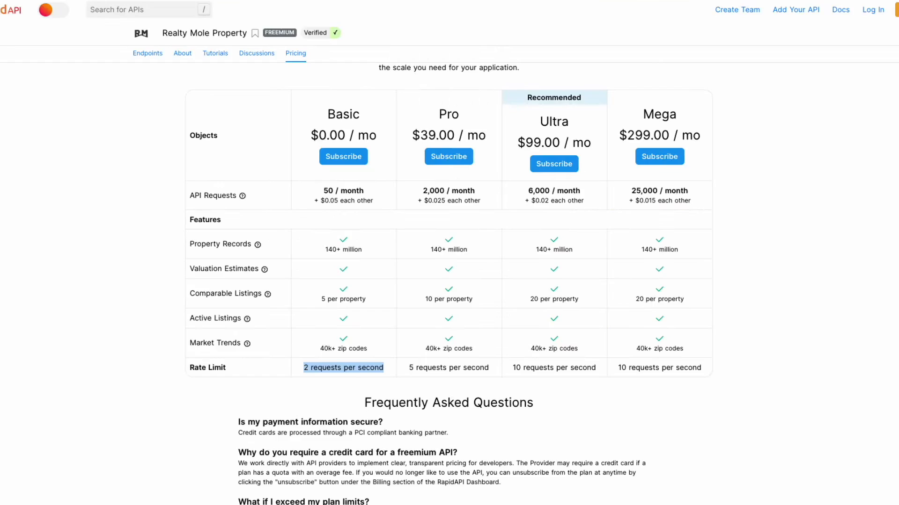
- Switch to the Realty Mole Property page on RapidAPI and view the example response of the Rental Market Data endpoint
click(147, 52)
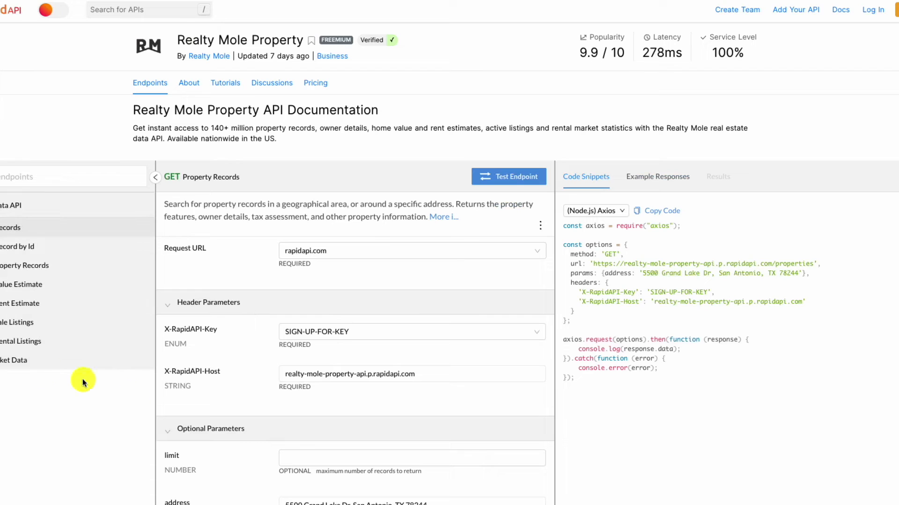
click(10, 361)
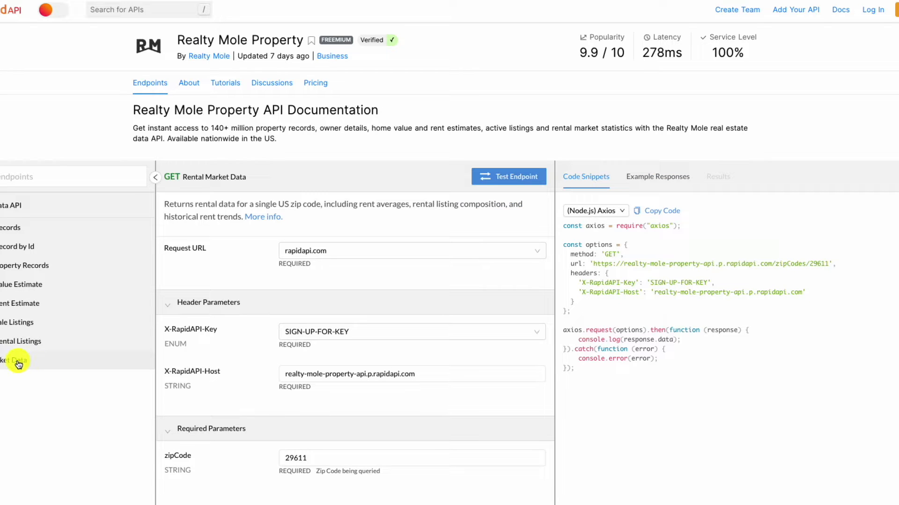
click(650, 177)
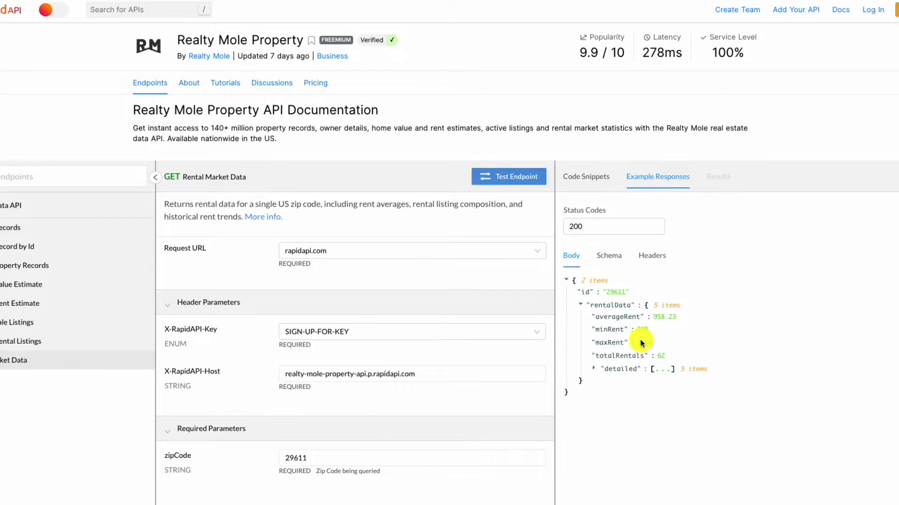
scroll(642, 343, down, 1)
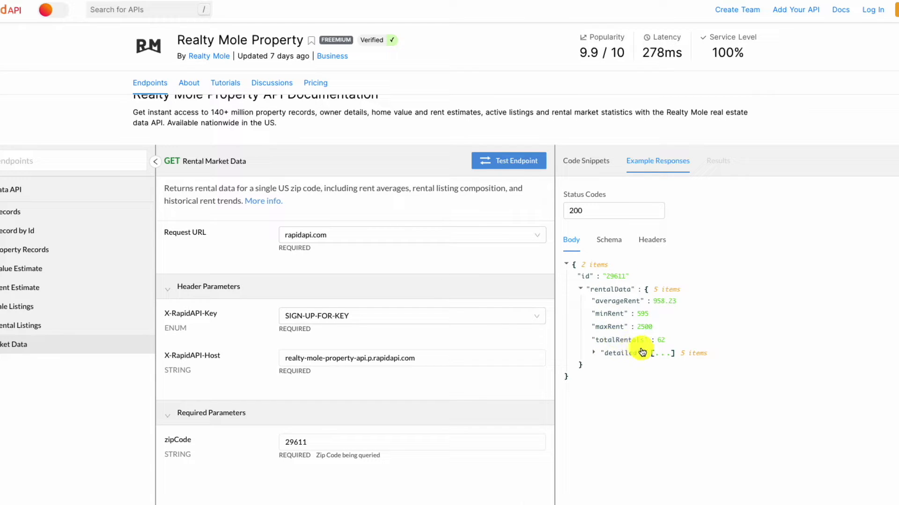
- Expand the detailed rental data in the example response and inspect its entries 0, 1 and 2
click(594, 354)
click(608, 365)
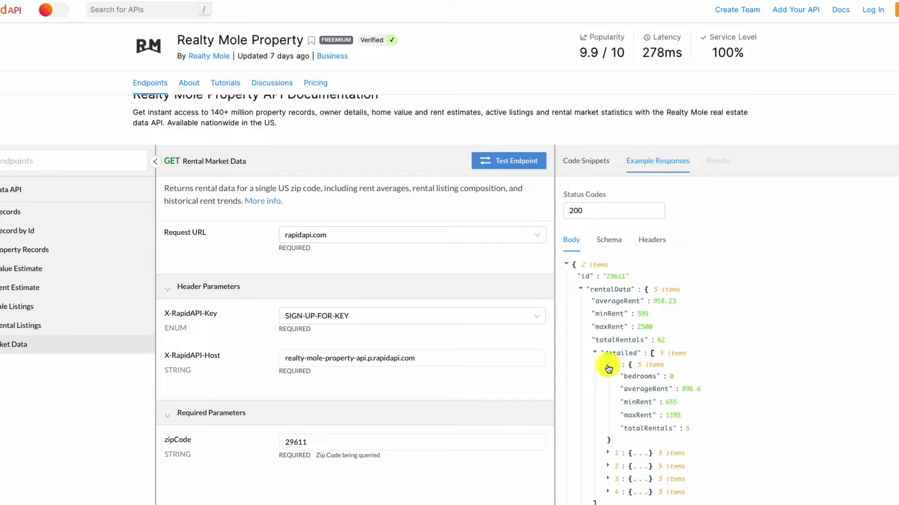
scroll(603, 369, down, 1)
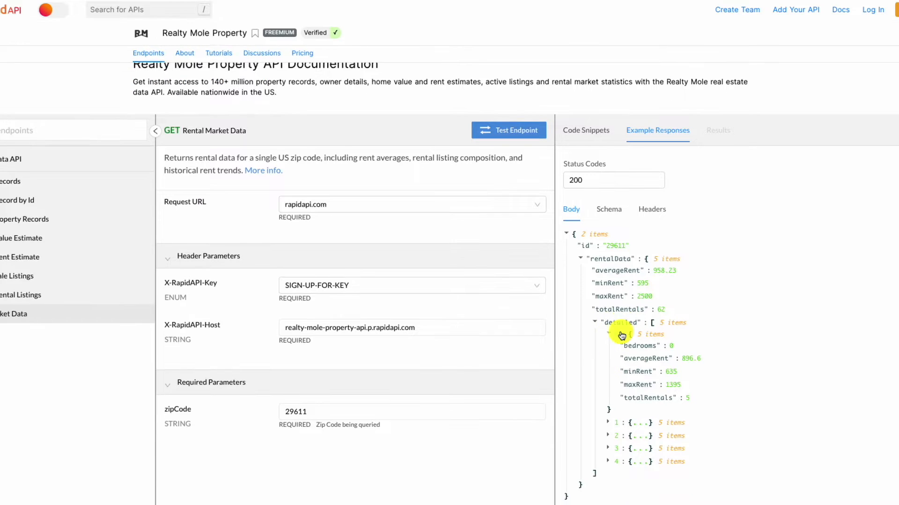
click(608, 423)
scroll(607, 424, down, 1)
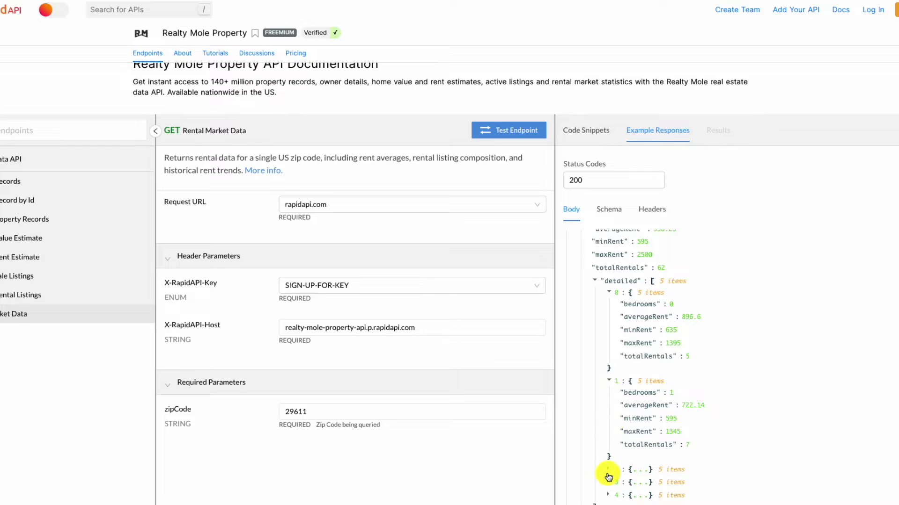
click(608, 470)
scroll(634, 456, down, 2)
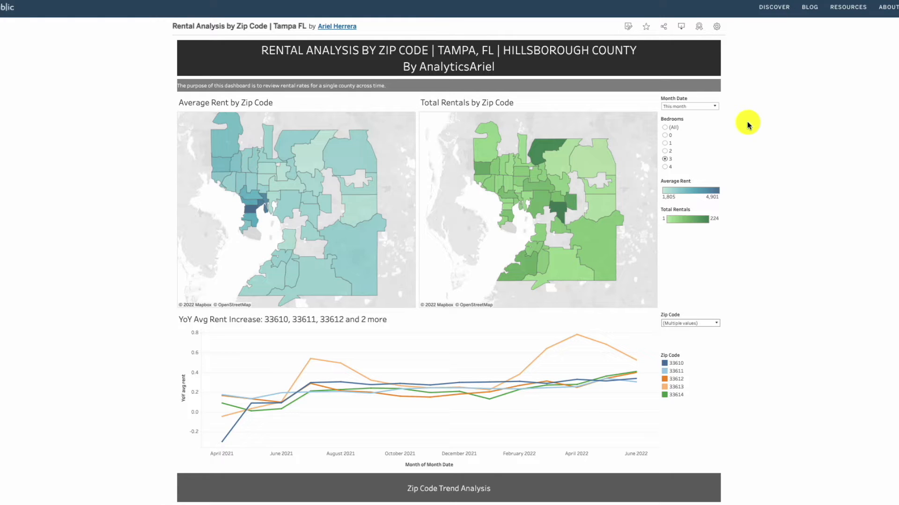
- Return to the Tableau dashboard and inspect the darkest Total Rentals areas and the zip codes offered for the YoY rent chart
mouse_move(552, 146)
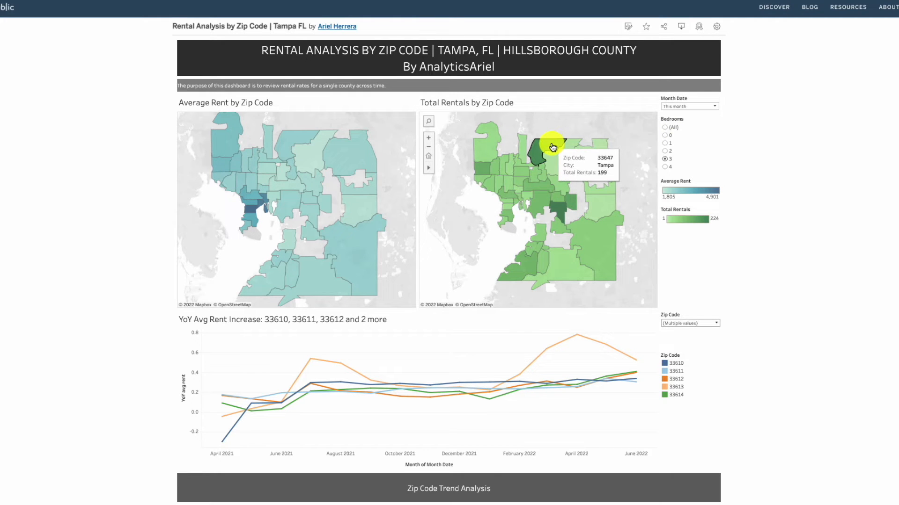
mouse_move(560, 212)
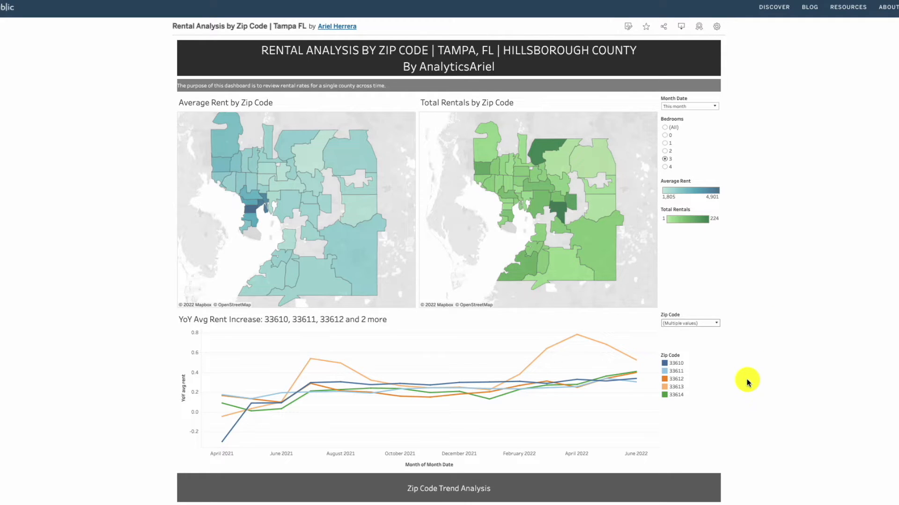
click(717, 324)
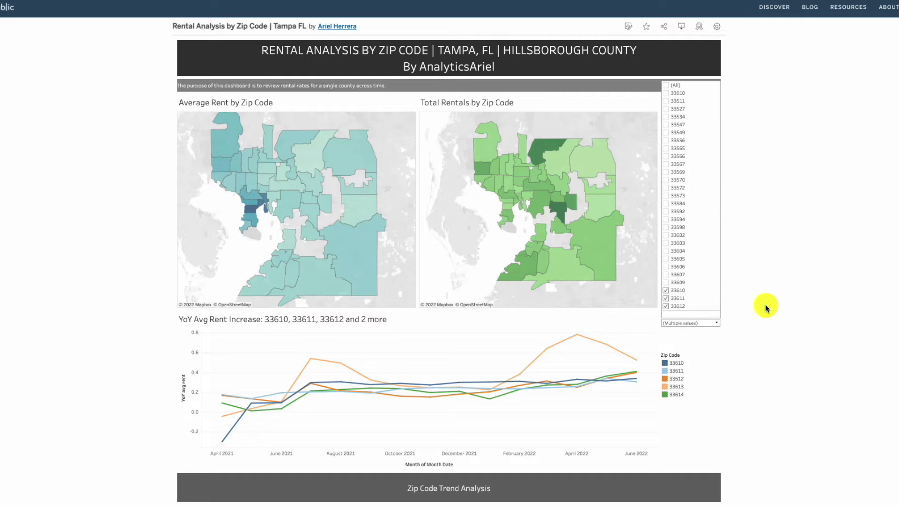
click(714, 324)
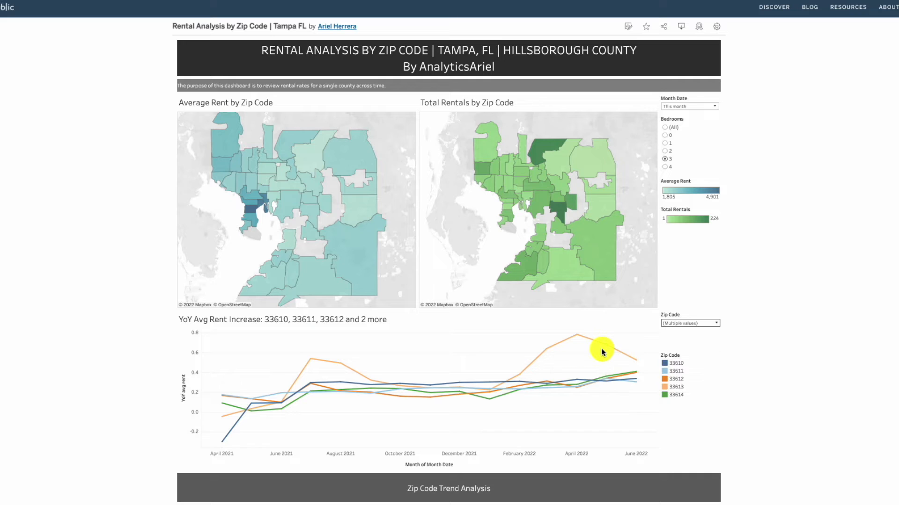
mouse_move(576, 338)
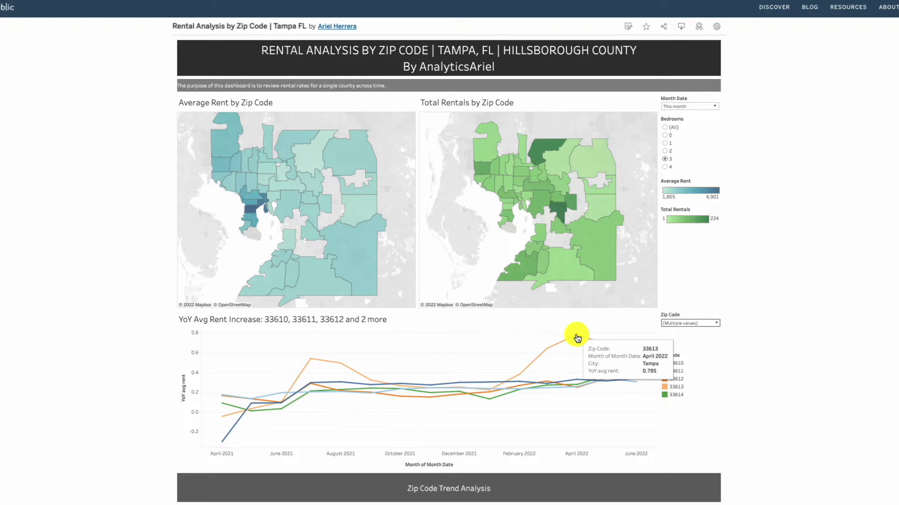
- Examine the zip code 33610 trend charts for average rent, total rentals and YoY rent increase by bedroom
scroll(747, 355, down, 8)
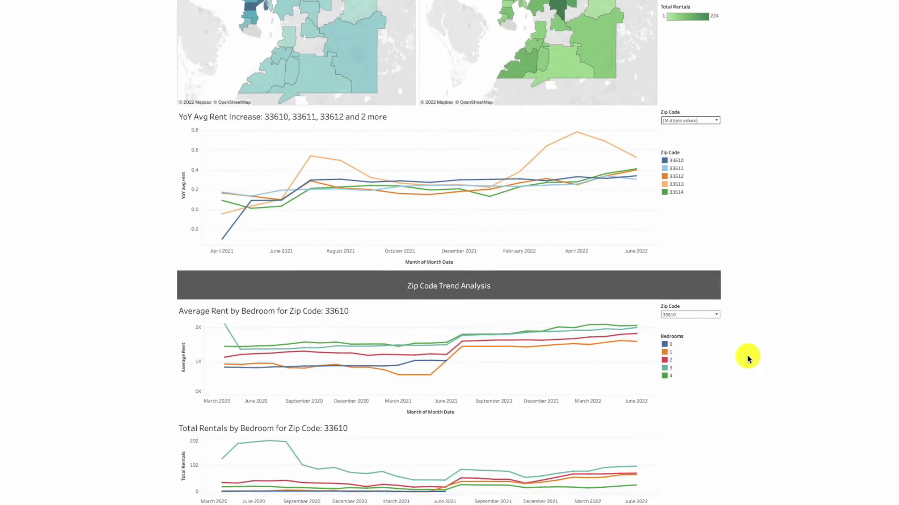
scroll(747, 358, down, 1)
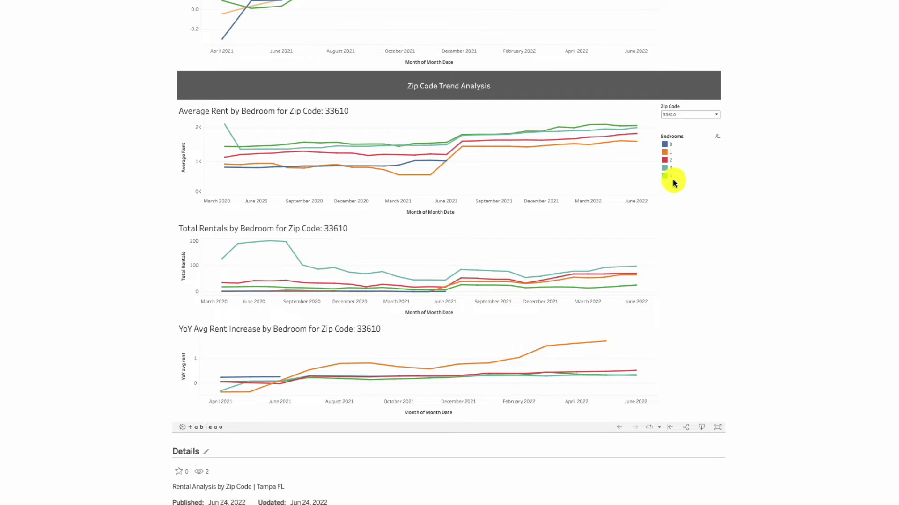
mouse_move(454, 148)
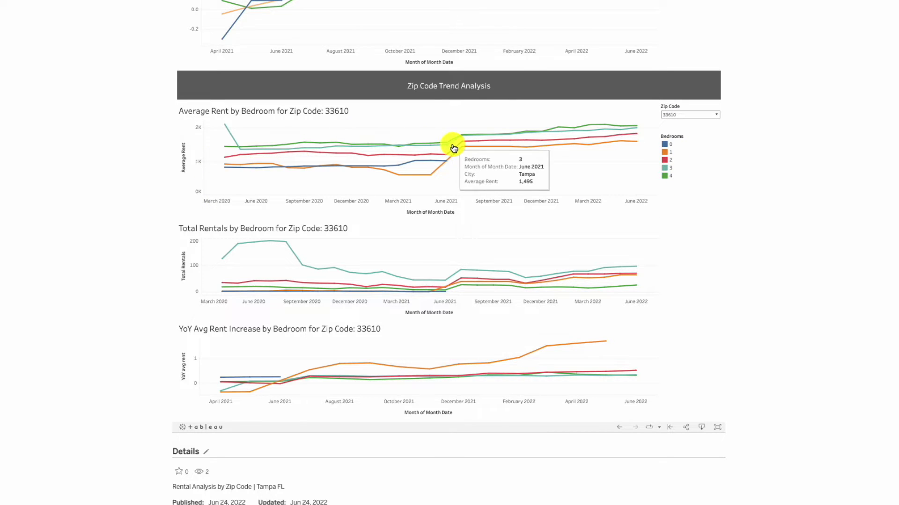
mouse_move(431, 178)
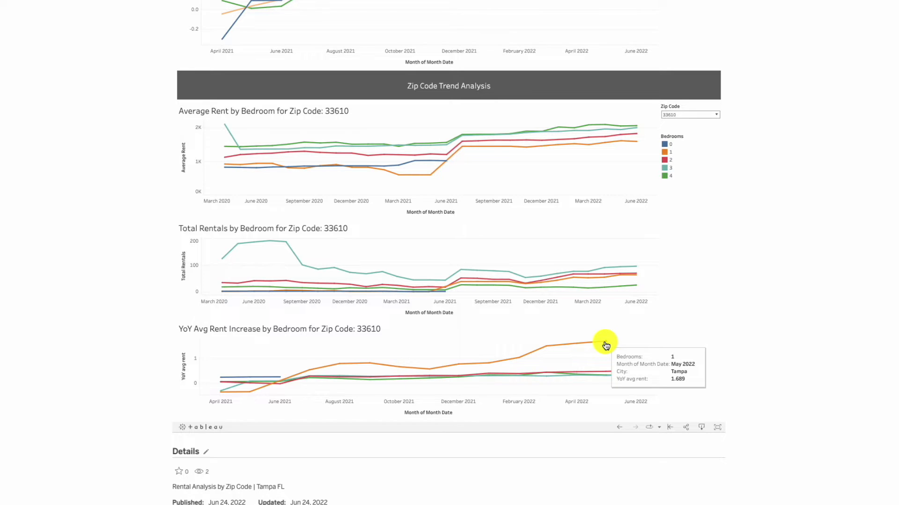
scroll(841, 228, up, 9)
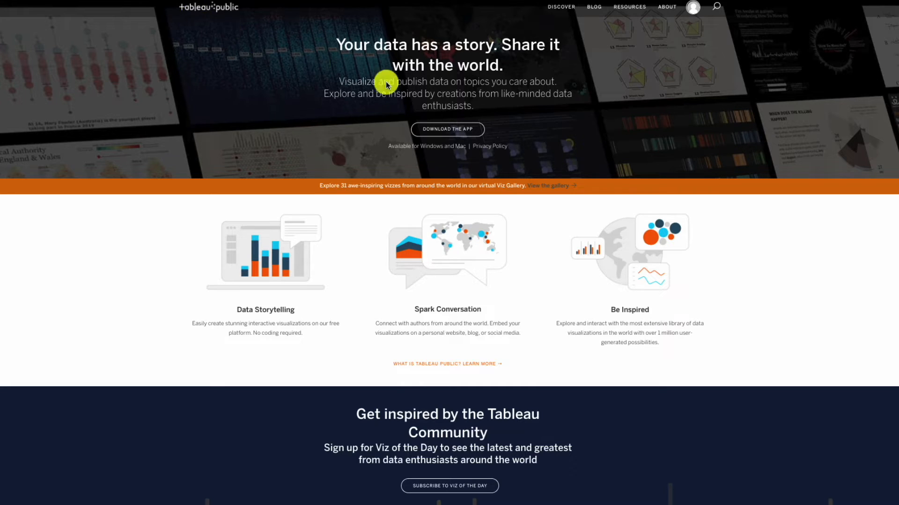
- Open the Tableau Public profile and start creating a new viz
click(693, 17)
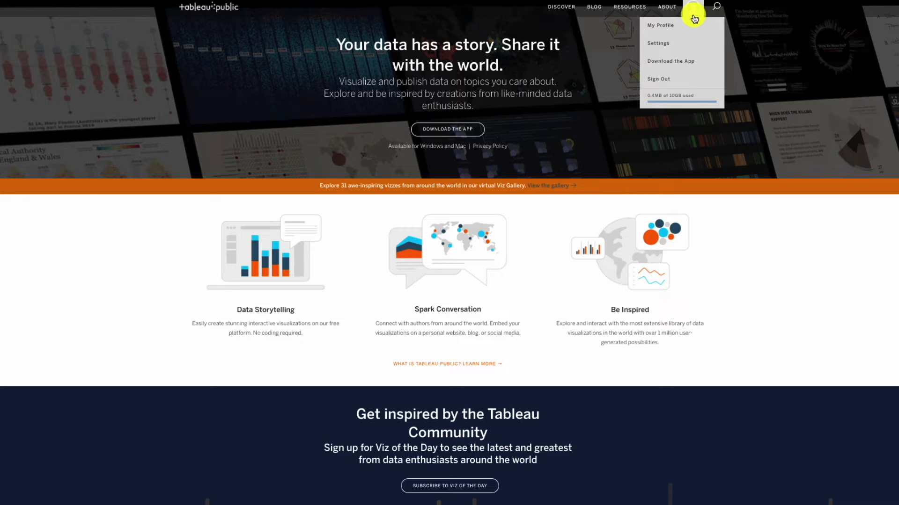
click(668, 32)
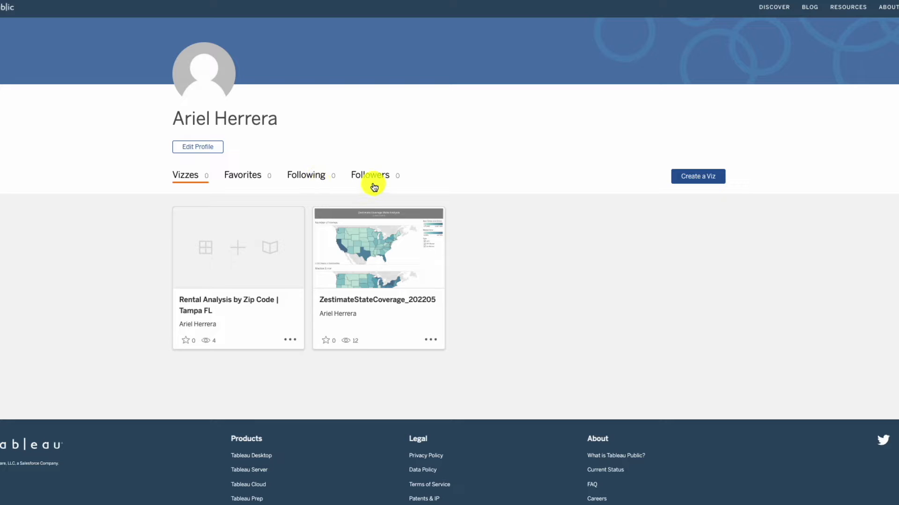
click(708, 184)
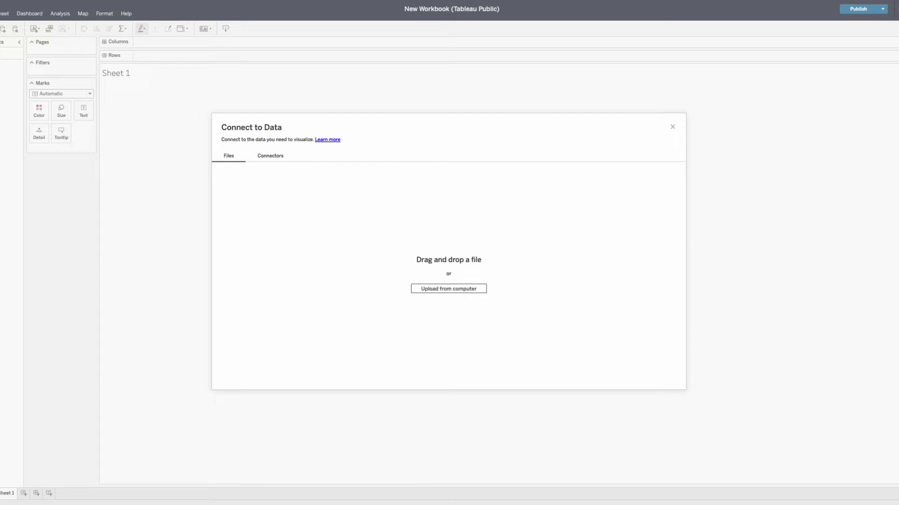
- Connect the new workbook to the file zip_rent_analysis_historical_2022-06.csv, keeping the data source name as it is
drag(717, 420, 453, 258)
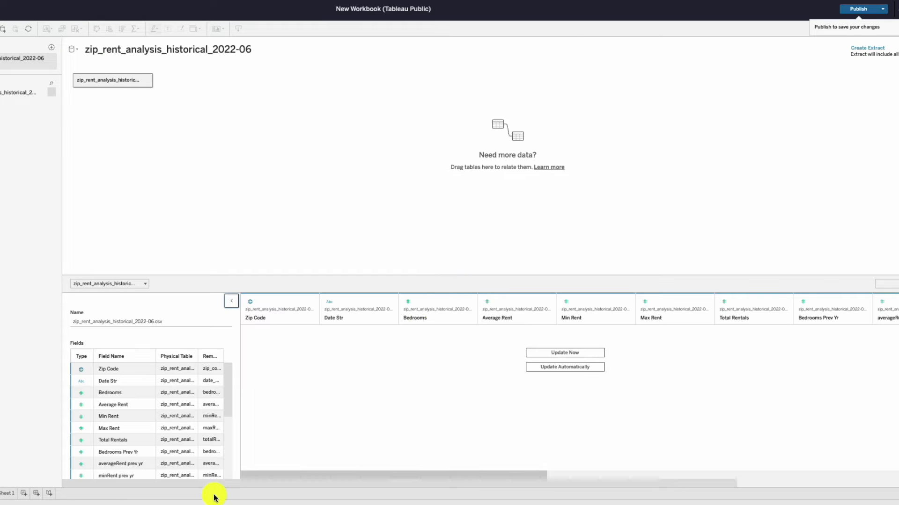
click(61, 450)
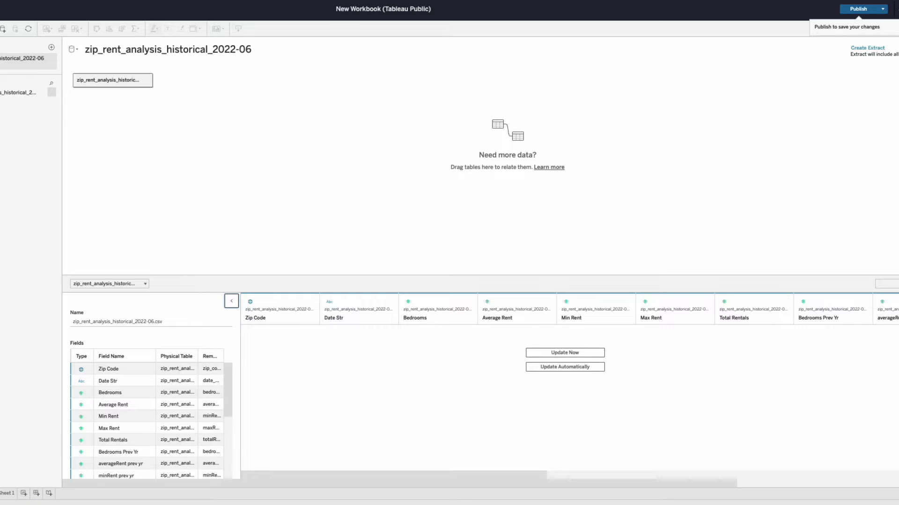
click(90, 50)
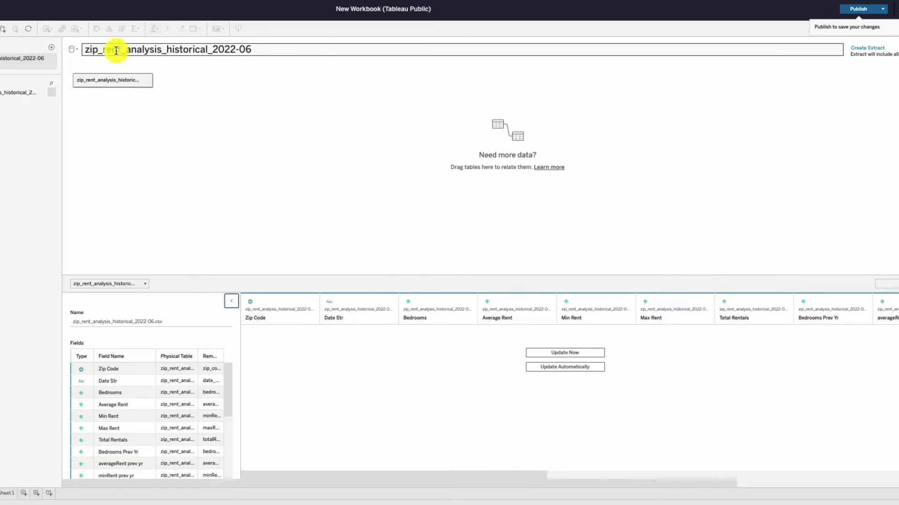
key(Return)
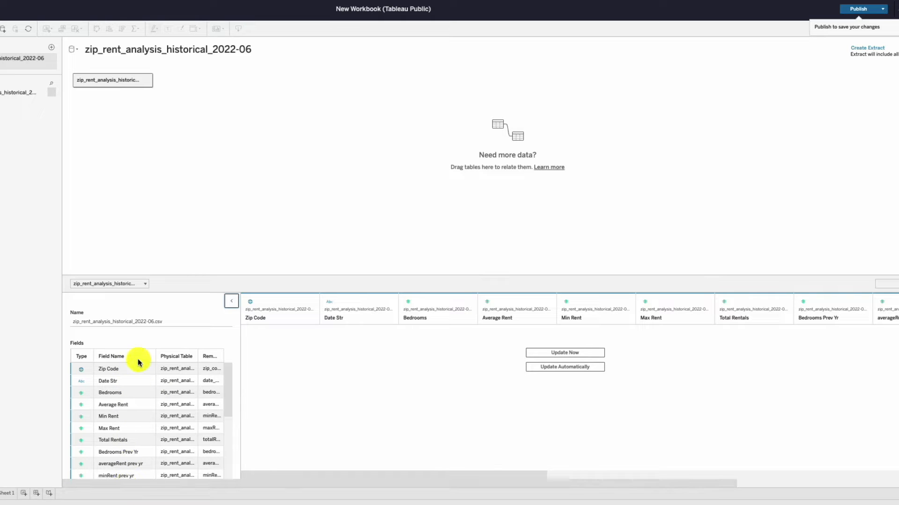
- Load the data preview of the rent analysis table and review its rows and columns through the previous-year fields
click(576, 353)
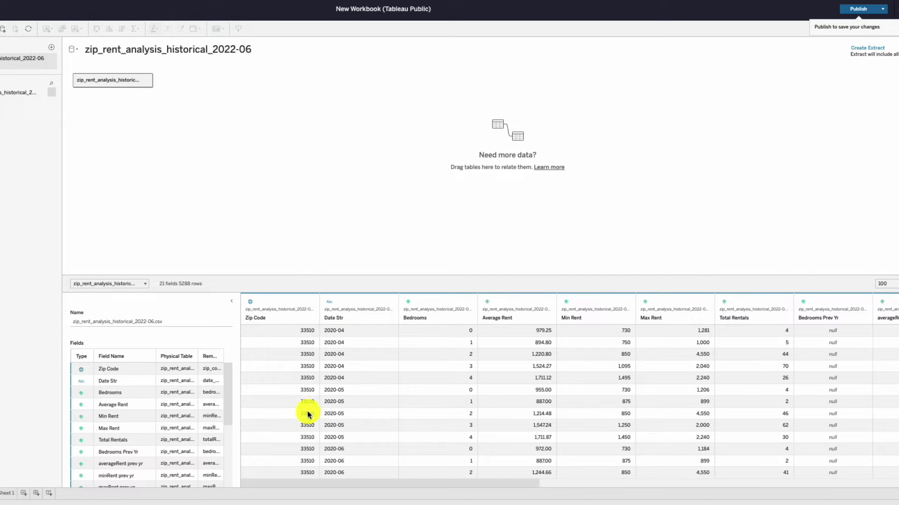
scroll(307, 421, down, 4)
scroll(304, 435, down, 15)
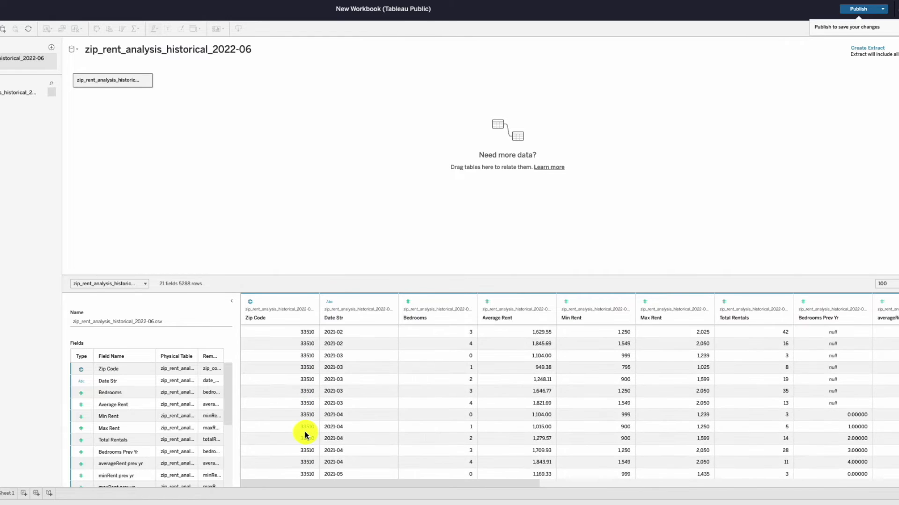
scroll(304, 435, up, 18)
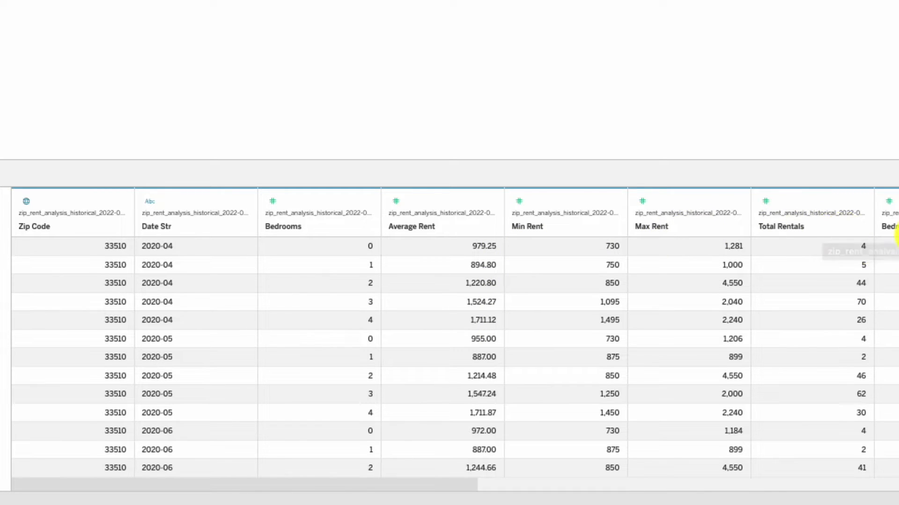
scroll(862, 231, right, 2)
scroll(861, 230, right, 6)
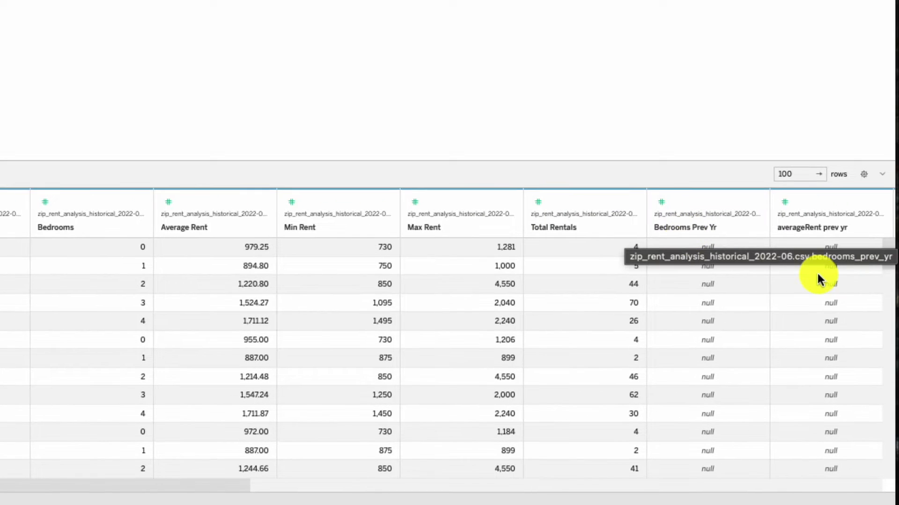
- Review further rows of the data preview and its columns through the previous-year, z-score, YoY and location fields
scroll(888, 271, down, 6)
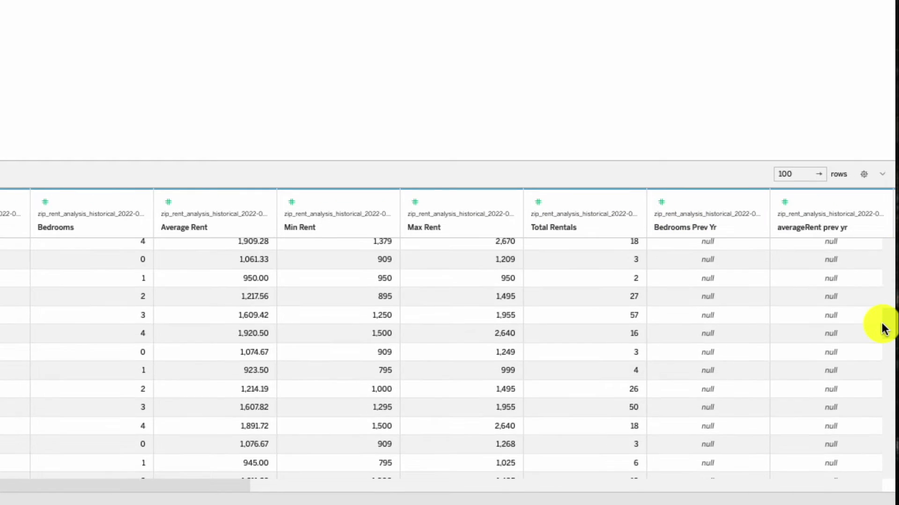
scroll(867, 407, down, 5)
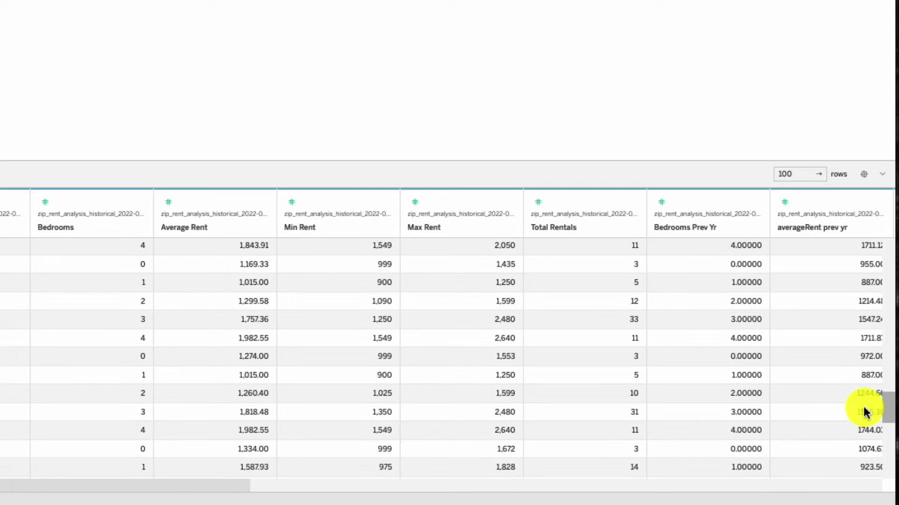
scroll(665, 351, right, 3)
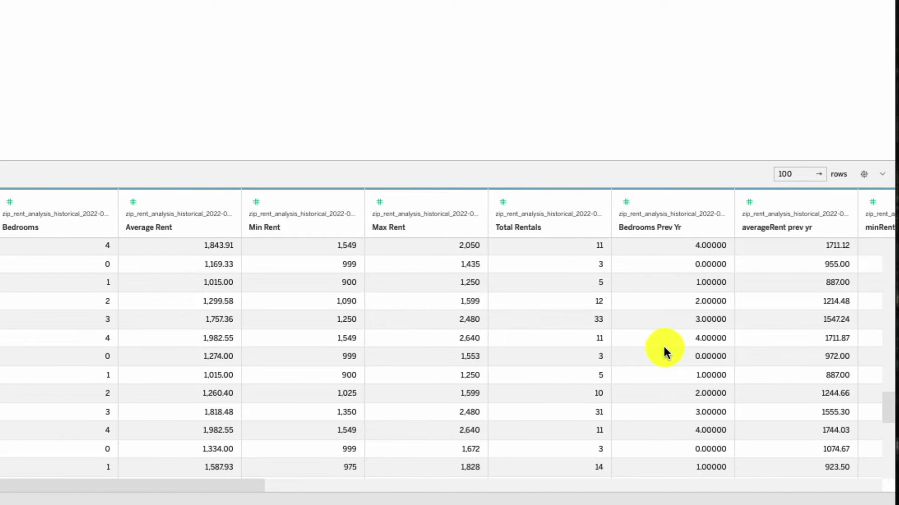
scroll(665, 351, right, 15)
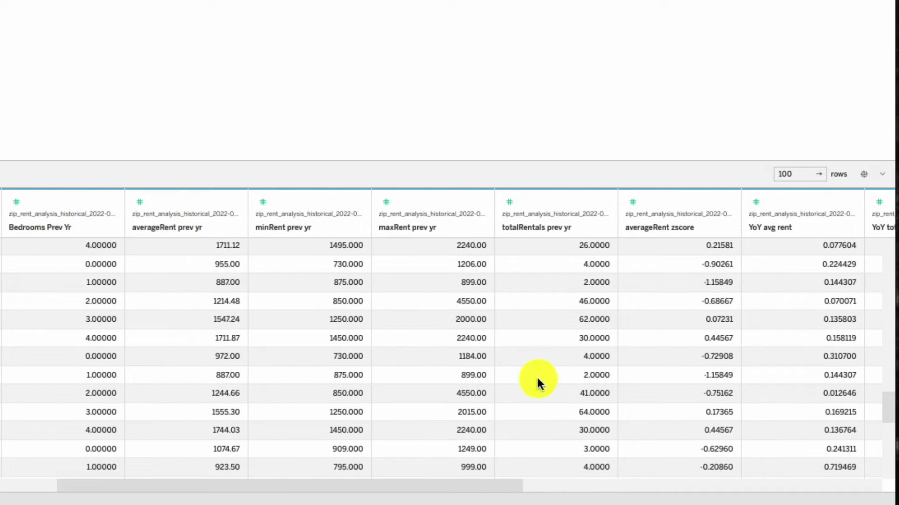
scroll(537, 376, right, 20)
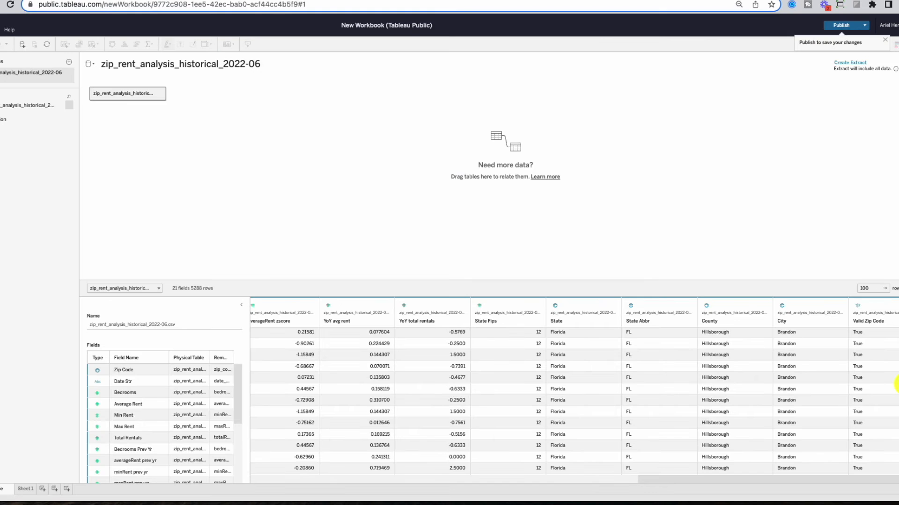
- Open Sheet 1 of the new workbook and revisit the published dashboard's Average Rent by Zip Code map for reference
click(24, 490)
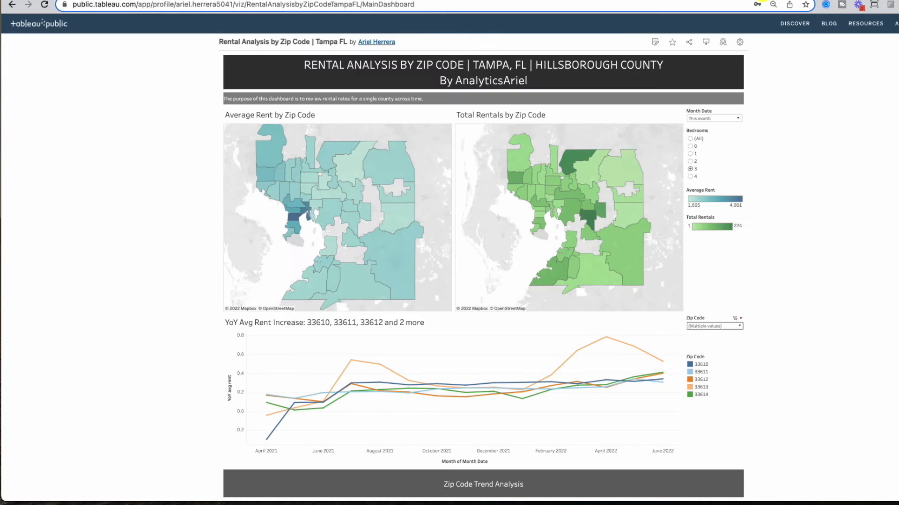
click(273, 149)
click(282, 121)
- List Zip Code as rows on Sheet 1 and show Average Rent as the text value for each zip code
click(26, 204)
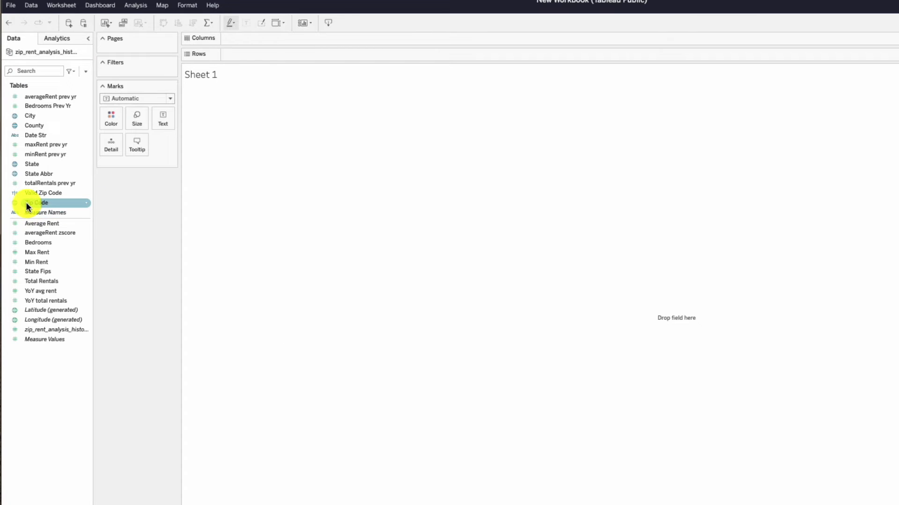
drag(26, 202, 252, 55)
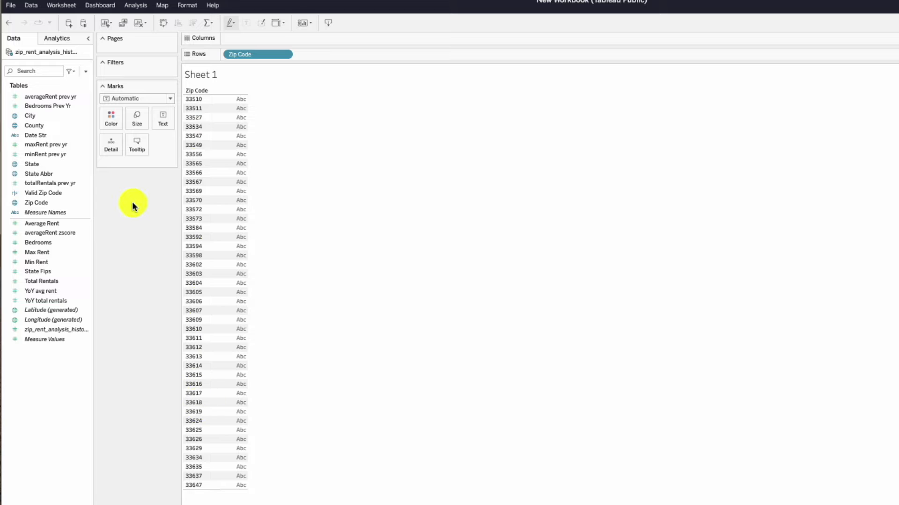
drag(41, 224, 234, 189)
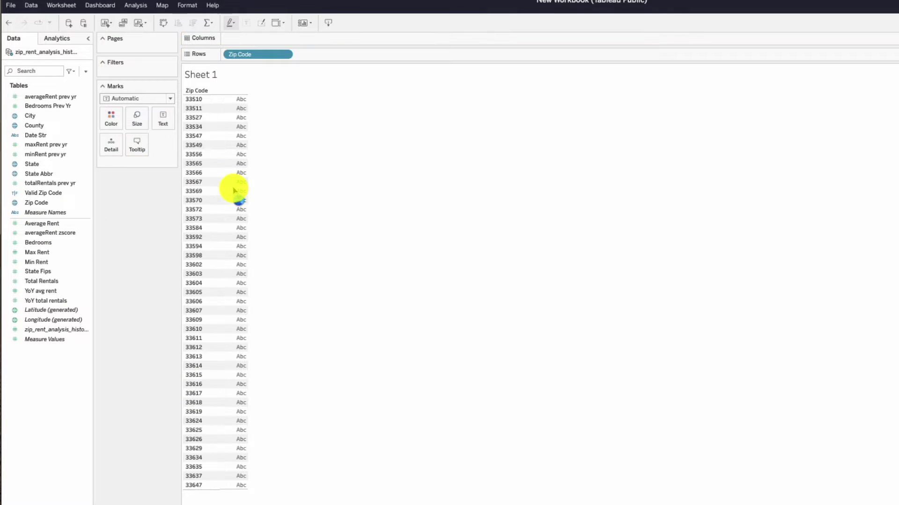
mouse_move(245, 110)
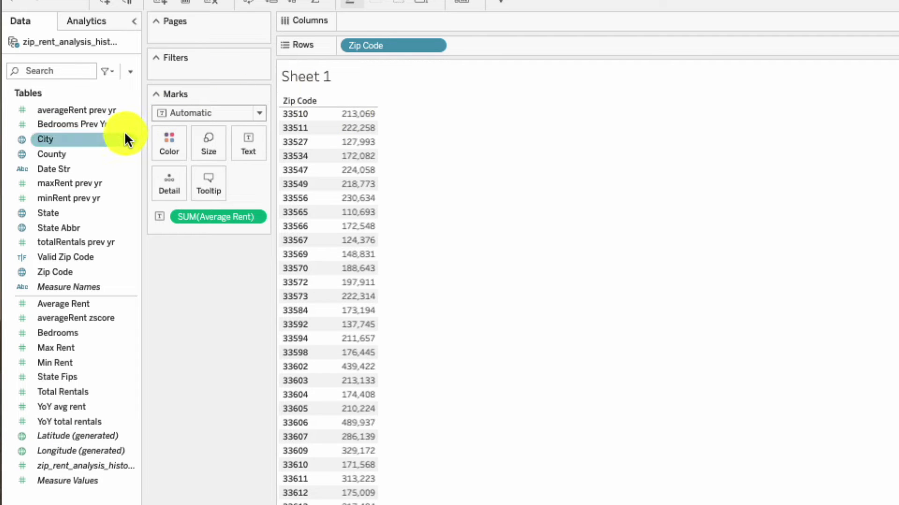
- Duplicate the Date Str field and rename the copy as Month Date
click(79, 169)
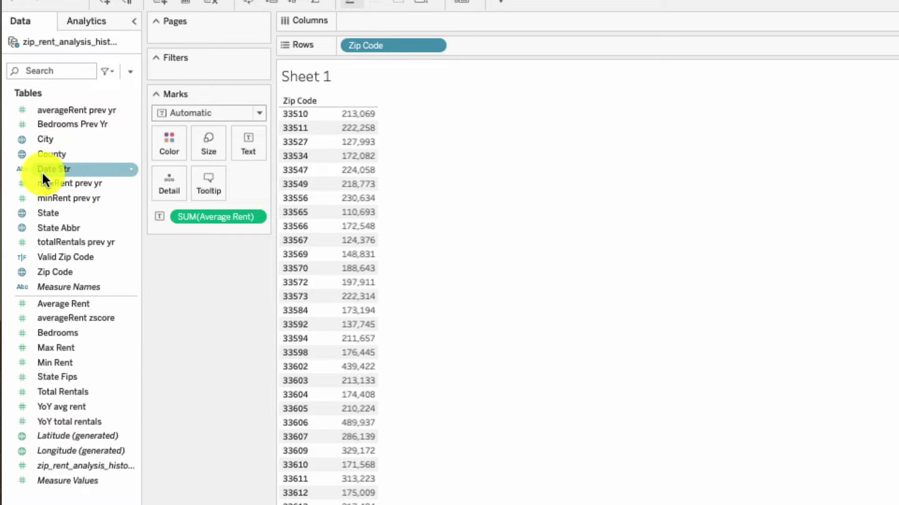
right_click(133, 173)
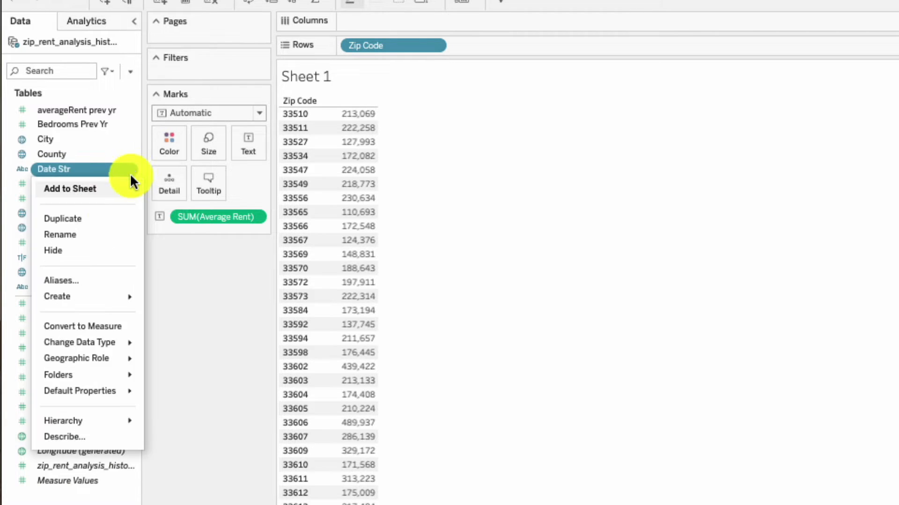
click(92, 217)
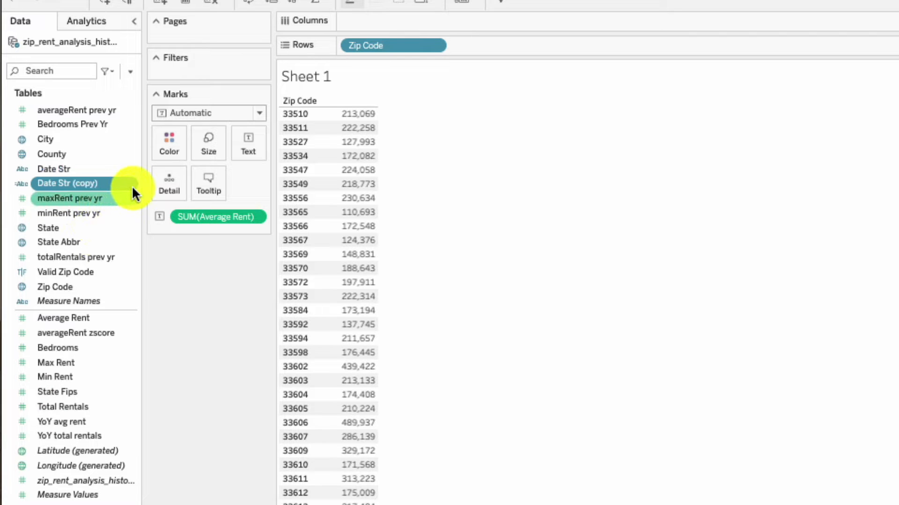
right_click(130, 183)
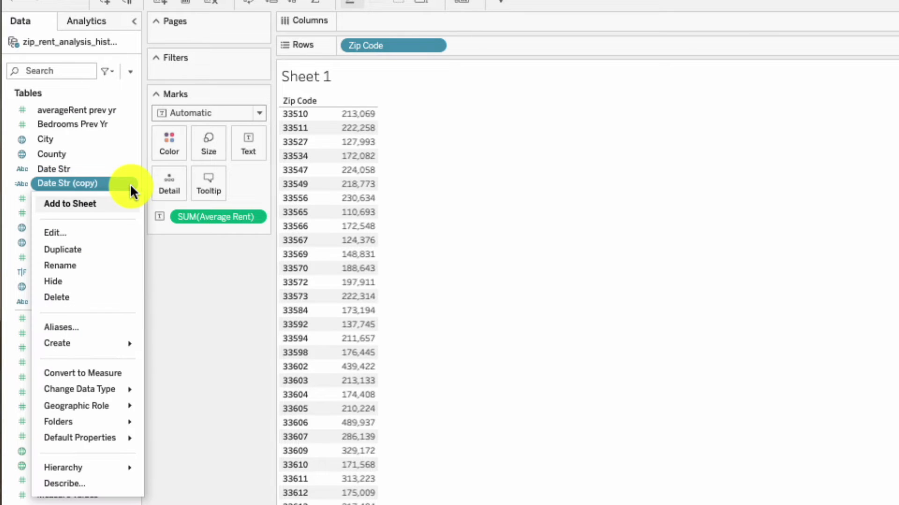
click(74, 266)
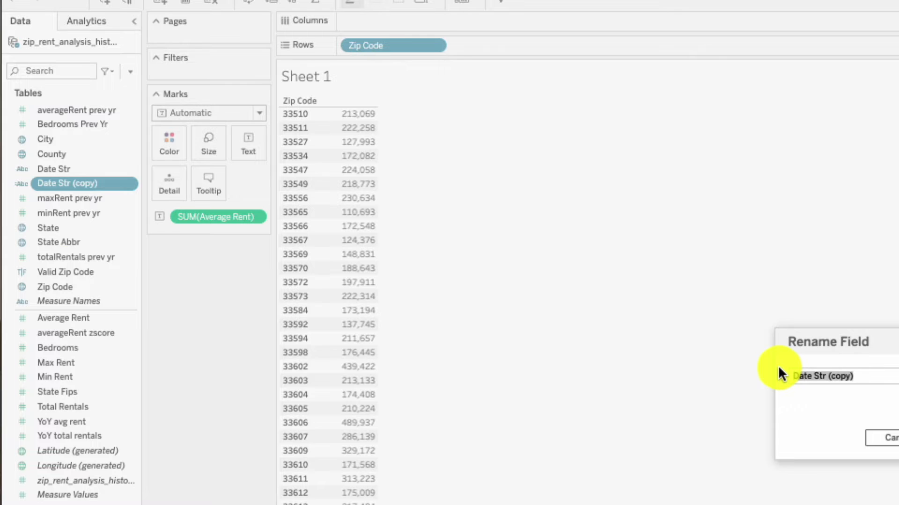
text(Month Date)
key(Return)
- Change the data type of the Month Date field from String to Date
right_click(130, 212)
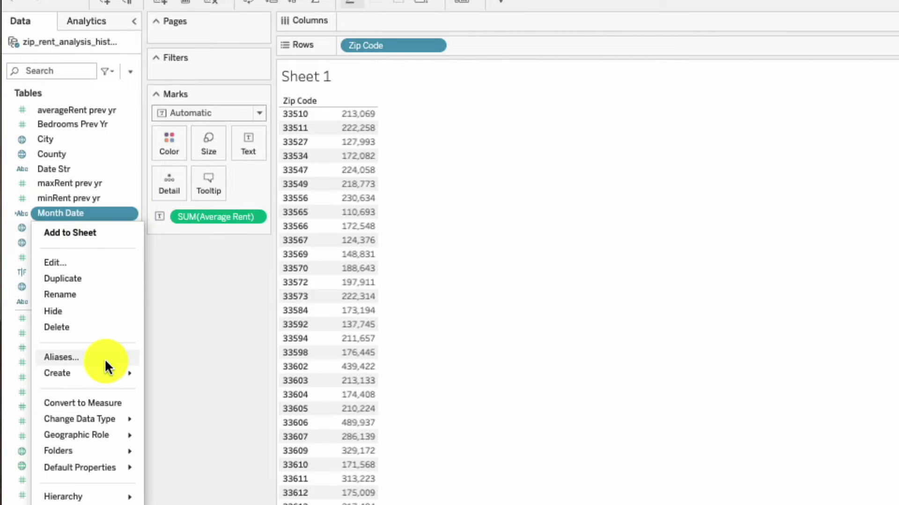
mouse_move(102, 419)
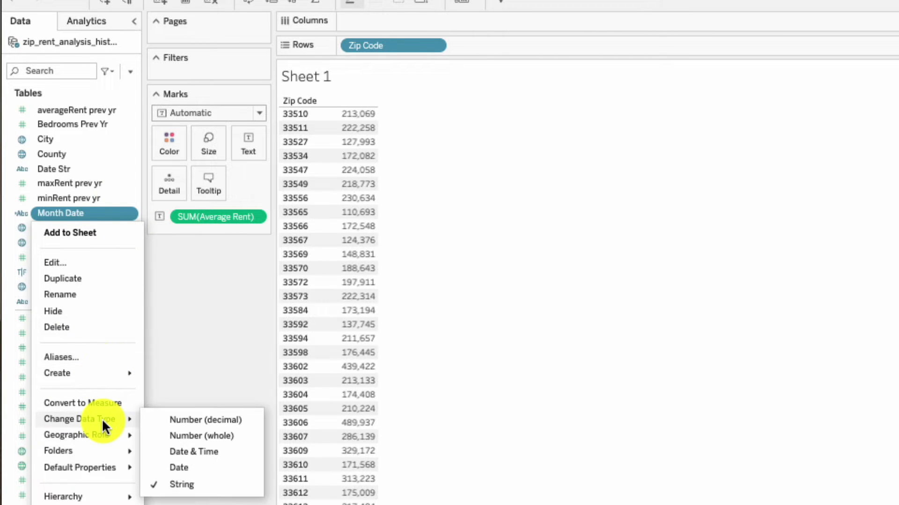
click(190, 466)
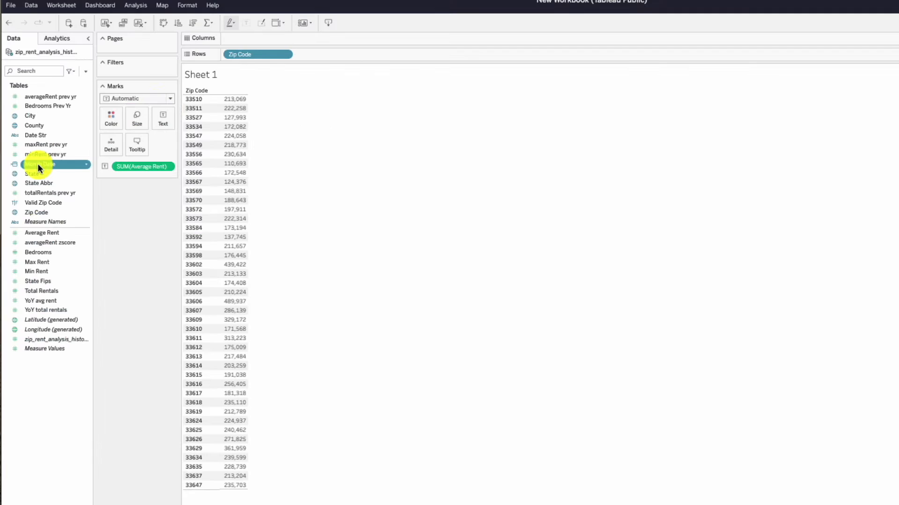
- Filter Sheet 1 on Month Date with a relative date in months, set to This month
drag(38, 163, 148, 74)
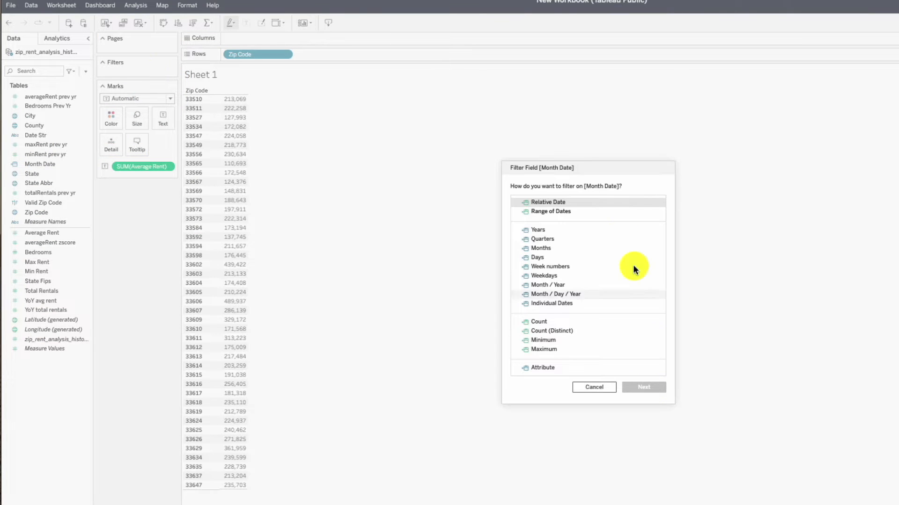
click(600, 202)
click(643, 387)
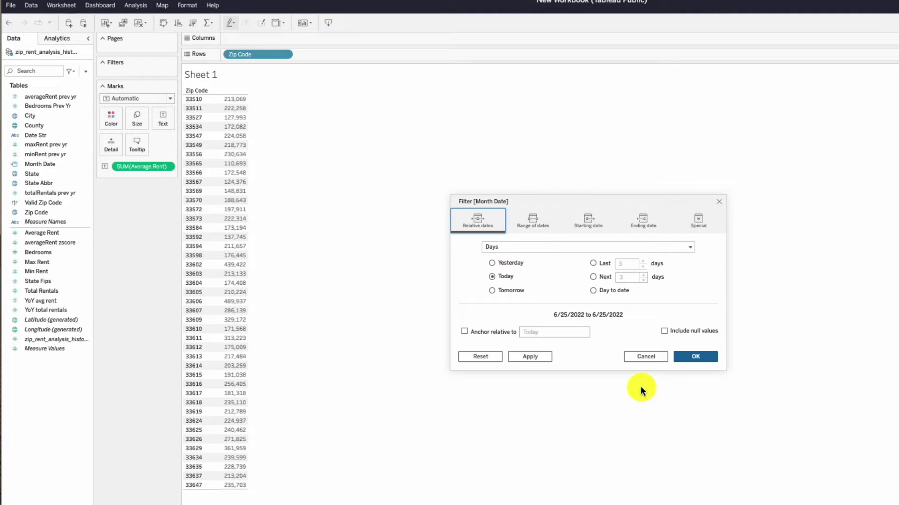
click(688, 249)
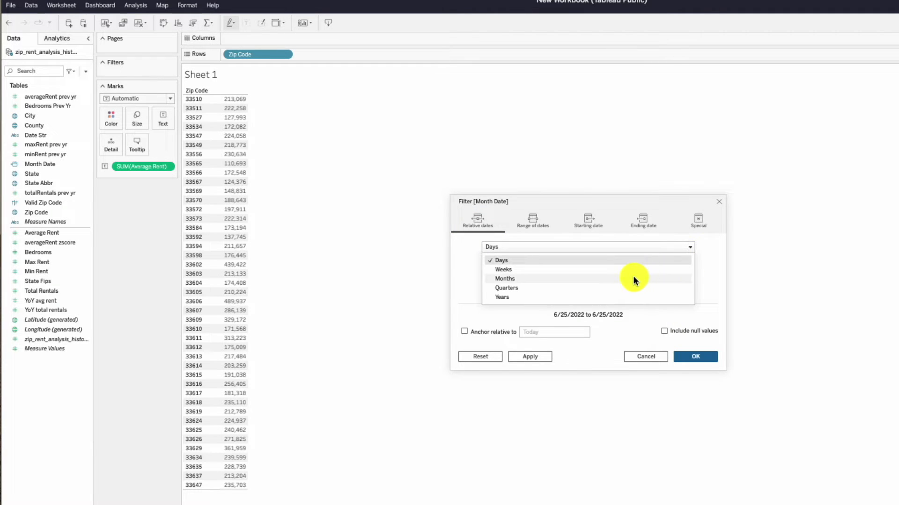
click(632, 279)
click(498, 279)
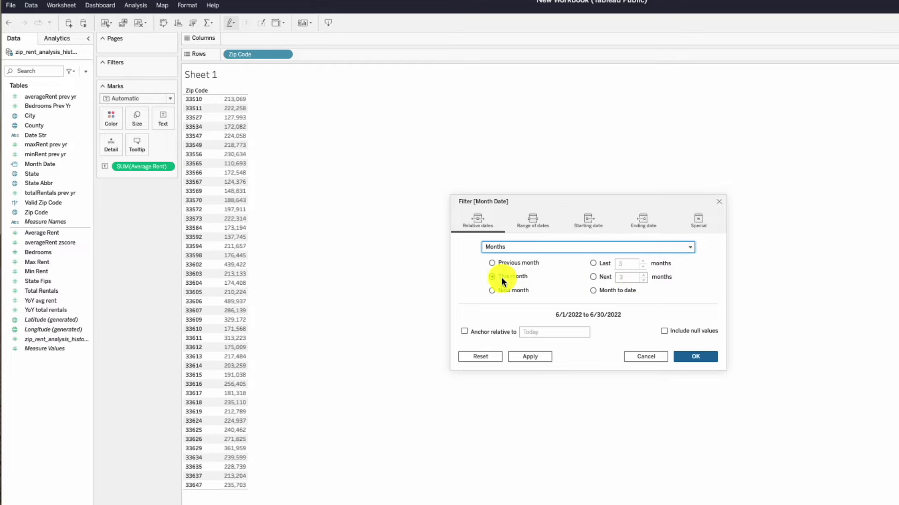
click(695, 358)
click(696, 357)
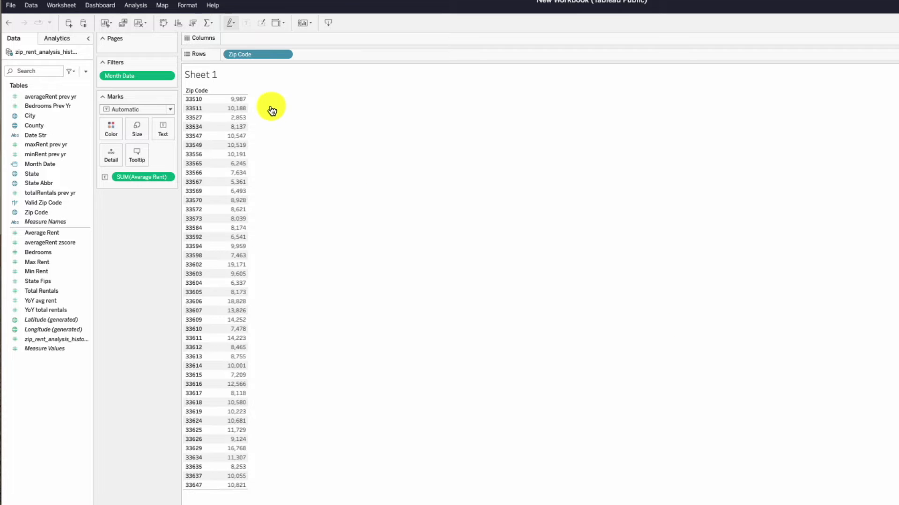
- Inspect the filtered rent values, then duplicate the Bedrooms field and change the copy's data type to String
mouse_move(246, 102)
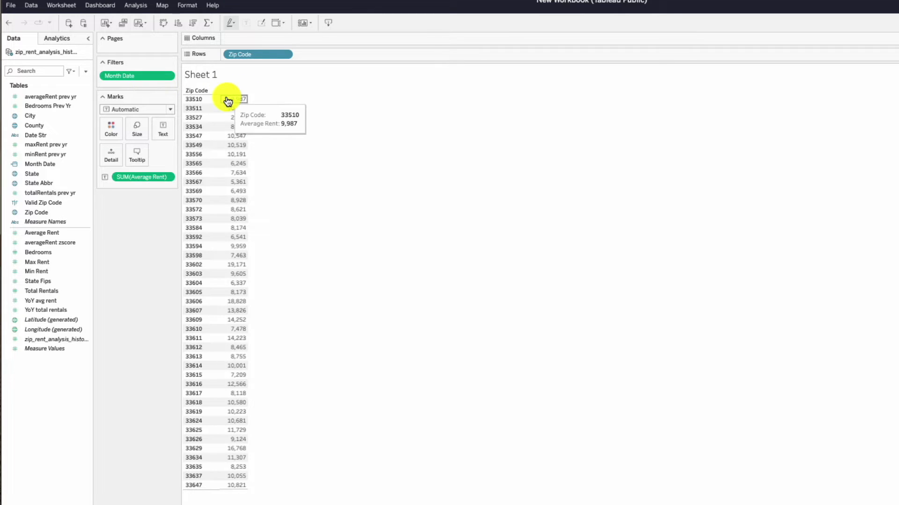
mouse_move(232, 127)
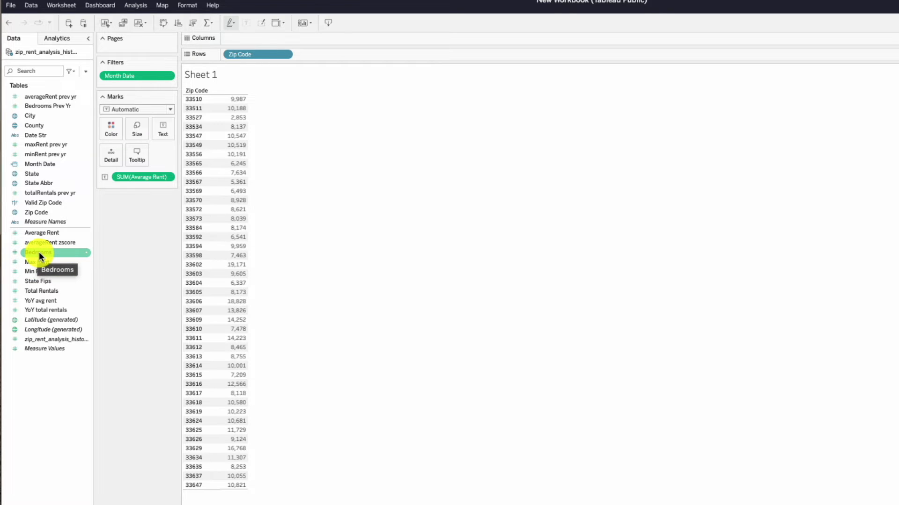
click(86, 252)
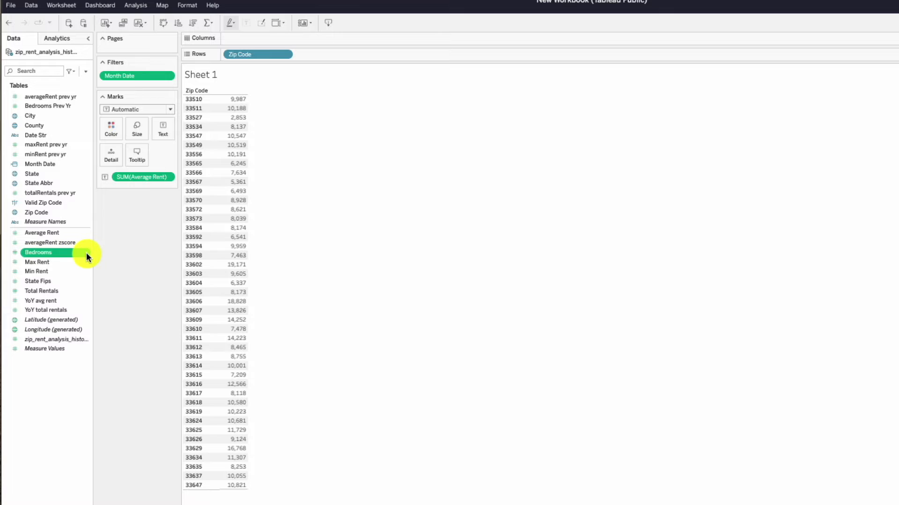
click(58, 285)
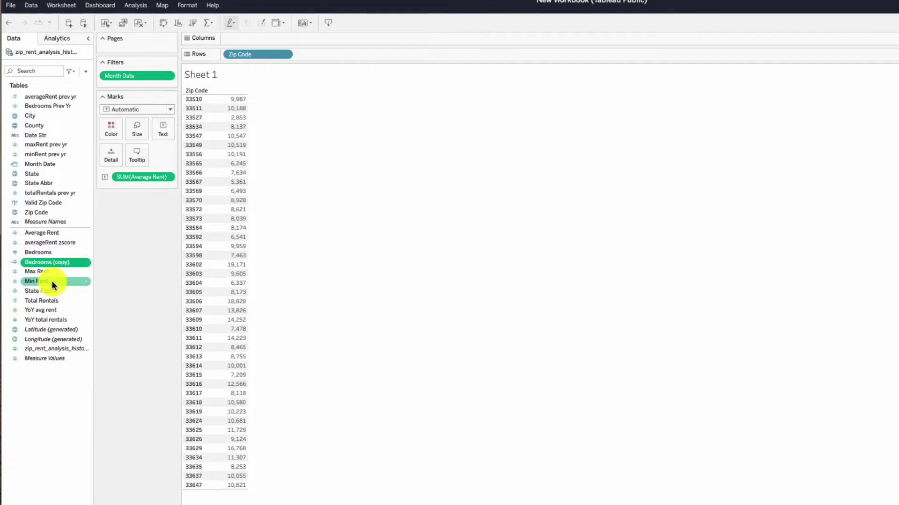
click(86, 263)
click(87, 263)
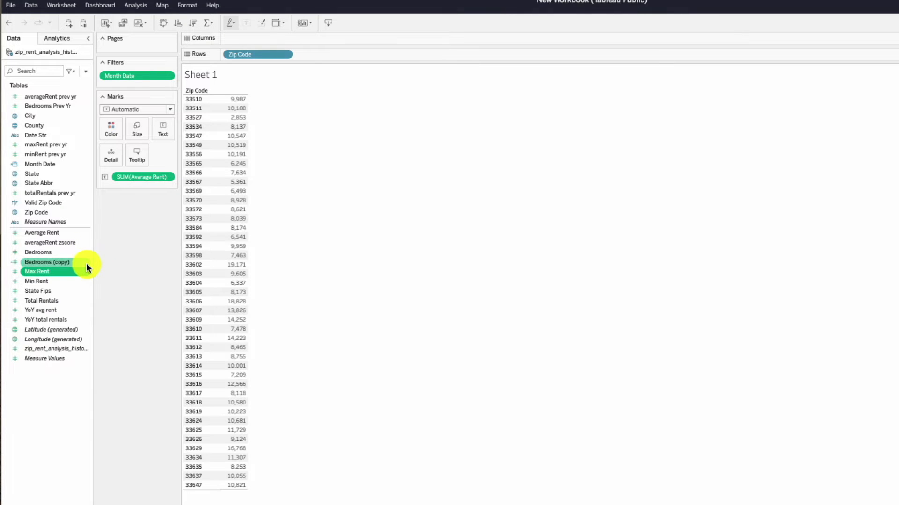
click(87, 263)
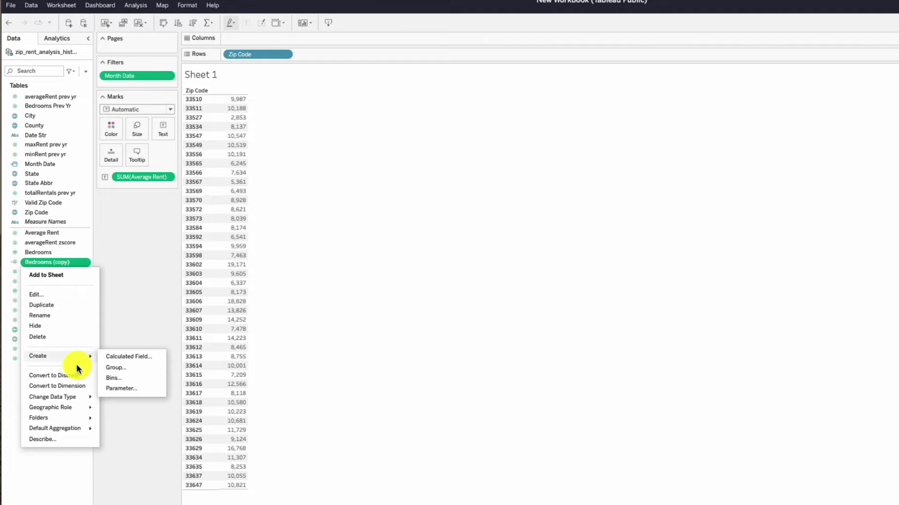
mouse_move(67, 401)
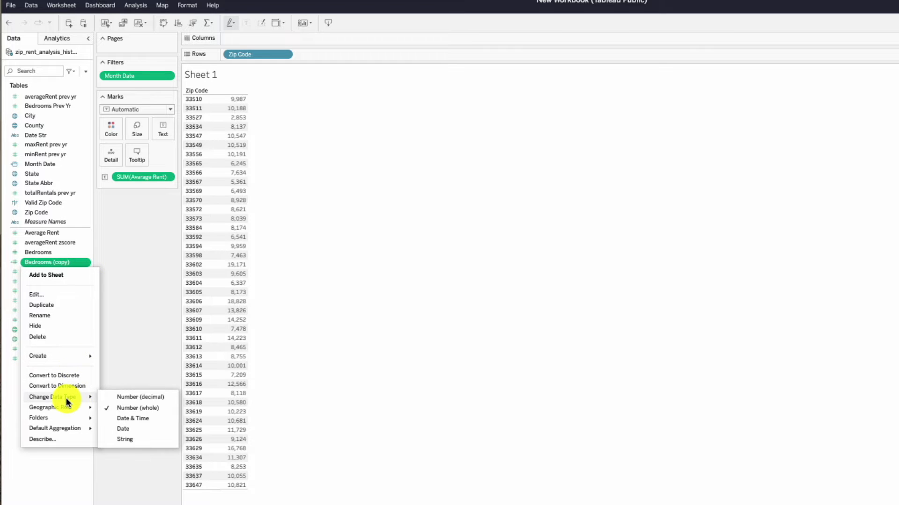
click(128, 440)
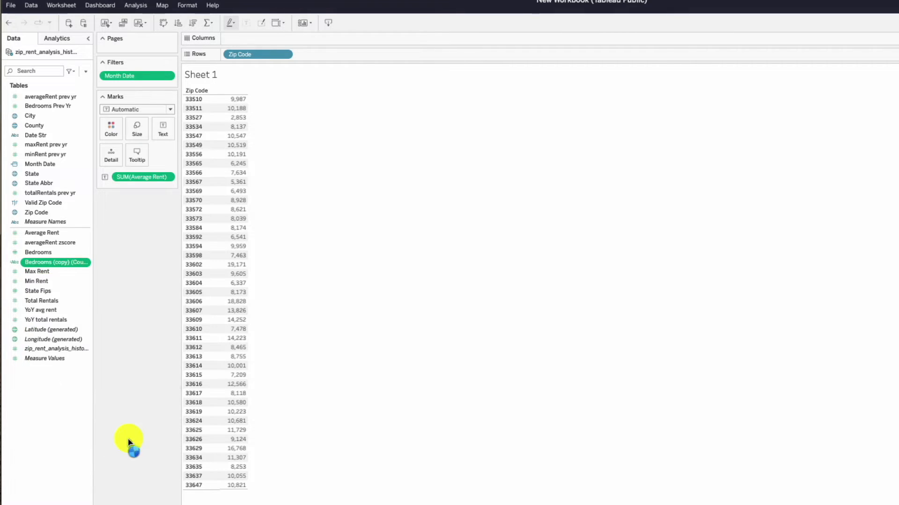
- Rename the original Bedrooms field as Num of Bedrooms
right_click(86, 262)
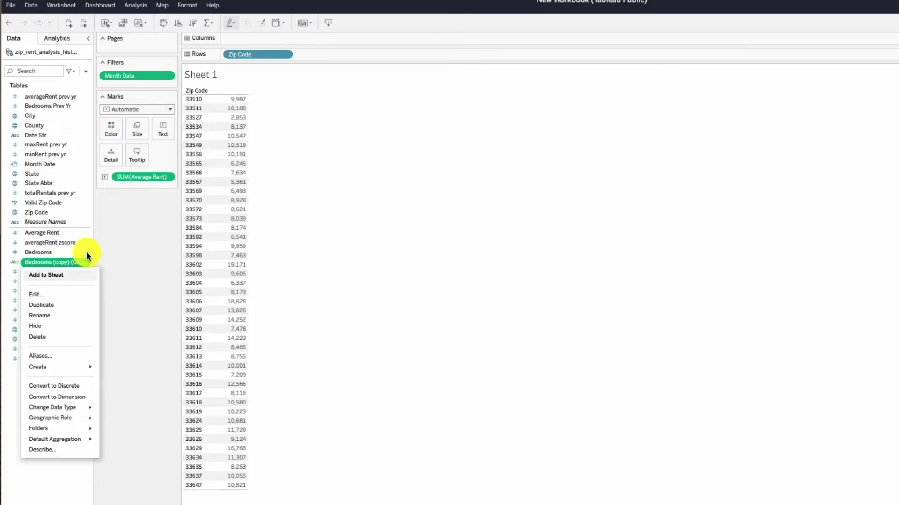
click(87, 251)
click(86, 252)
right_click(86, 251)
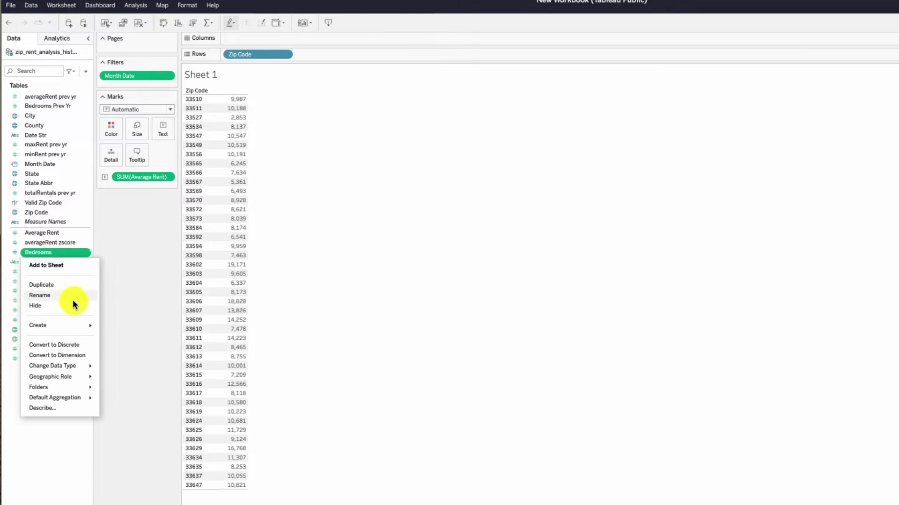
click(61, 291)
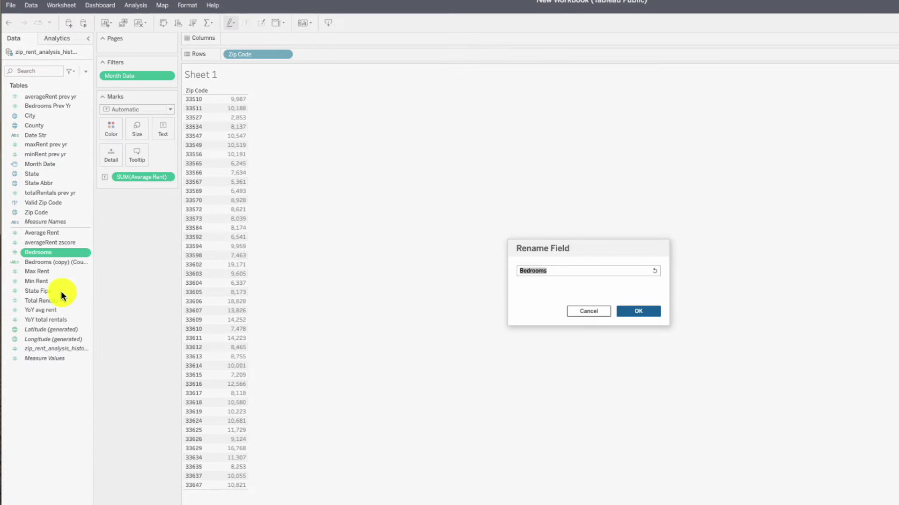
click(532, 272)
text(Num of)
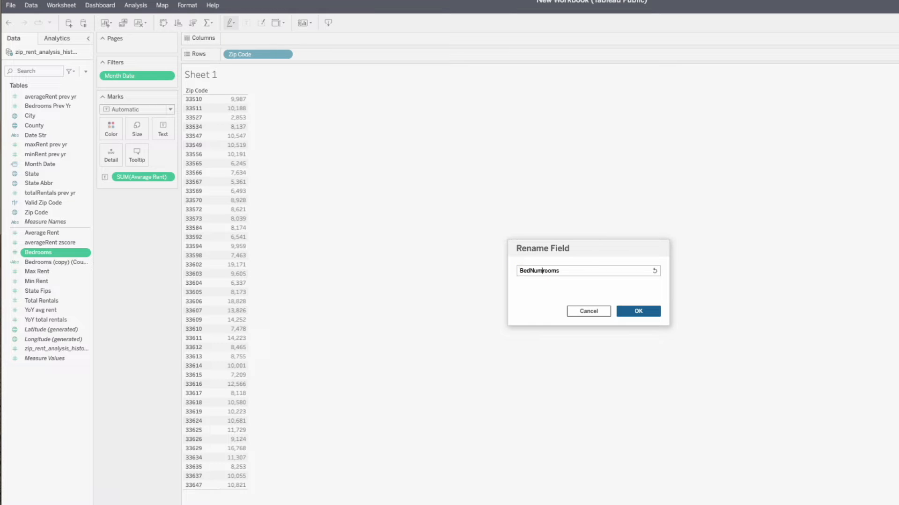
key(ctrl+a)
text(Num of Bedrooms)
key(Return)
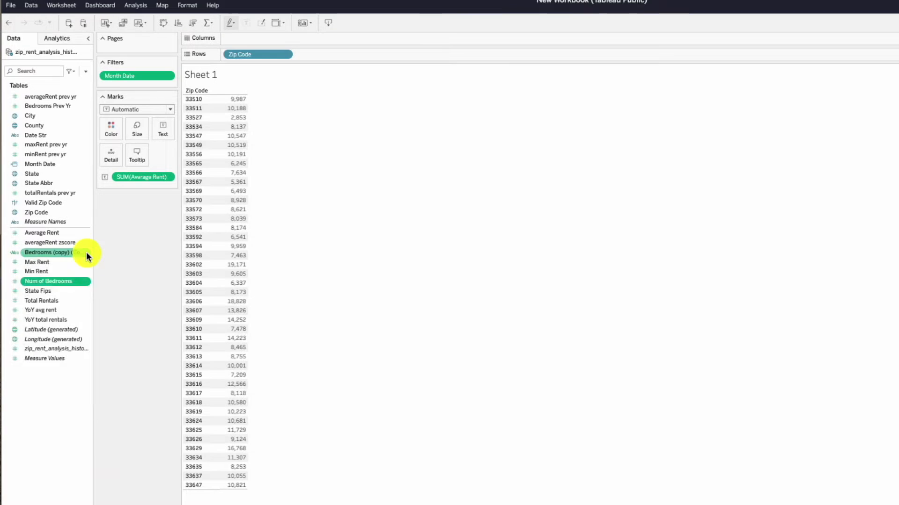
- Rename the copied string field Bedrooms (copy) as Bedrooms
right_click(86, 252)
click(55, 306)
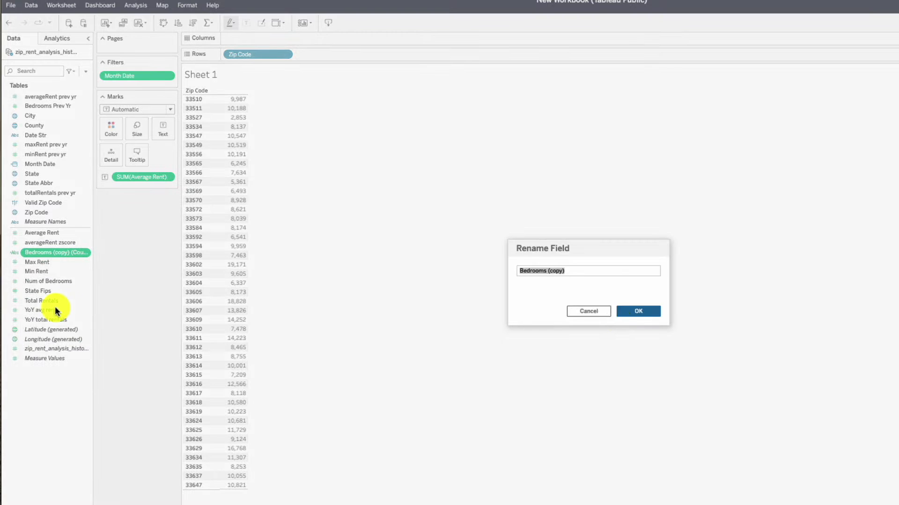
click(545, 271)
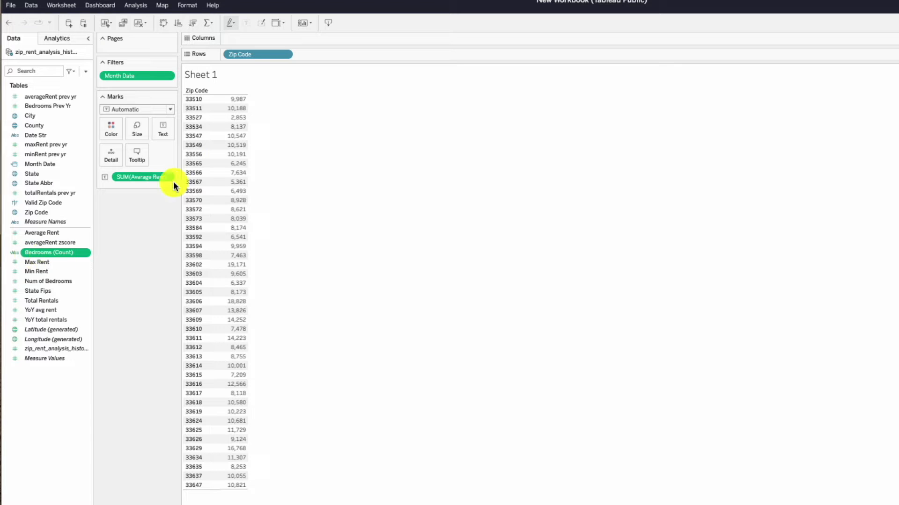
- Filter Sheet 1 on all values of the string Bedrooms field, keeping only the value 3
drag(27, 252, 155, 84)
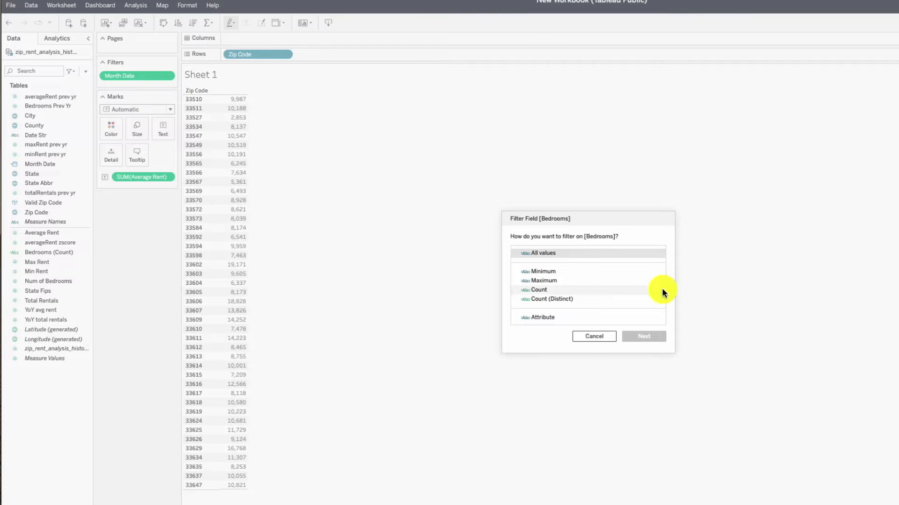
click(578, 252)
click(653, 337)
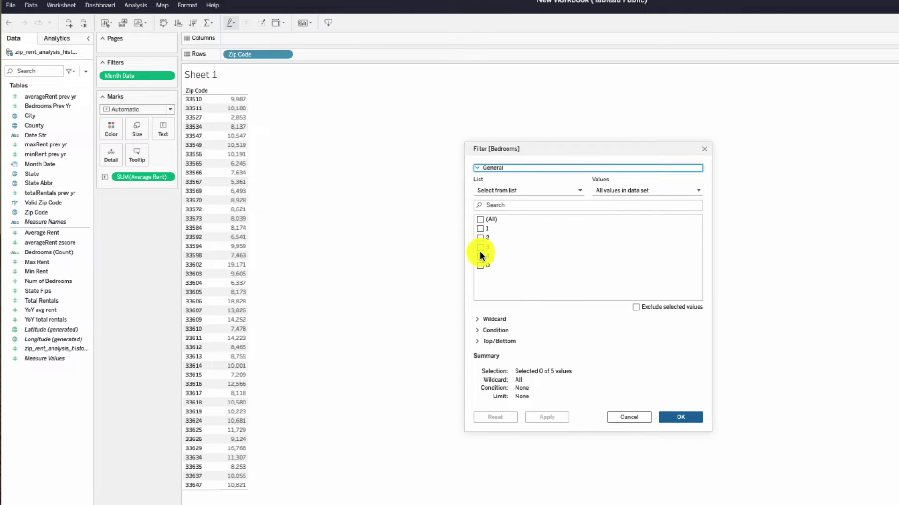
click(480, 247)
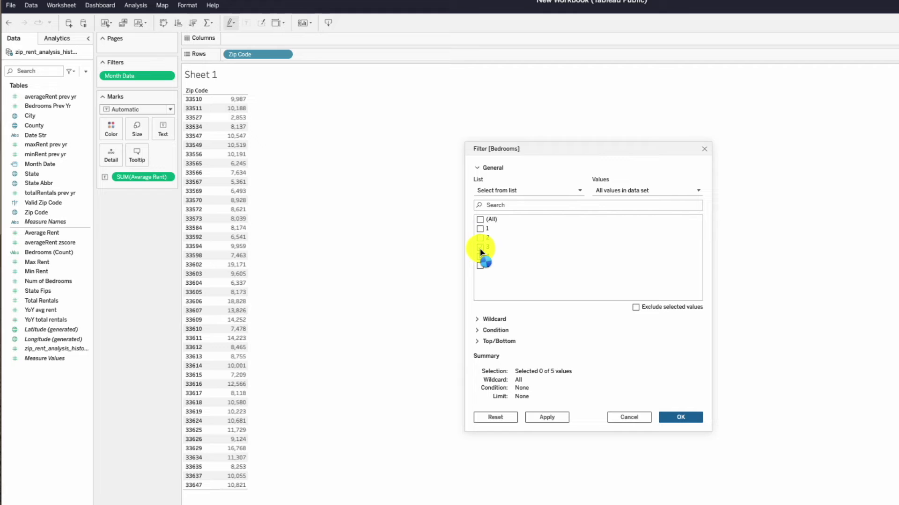
click(683, 420)
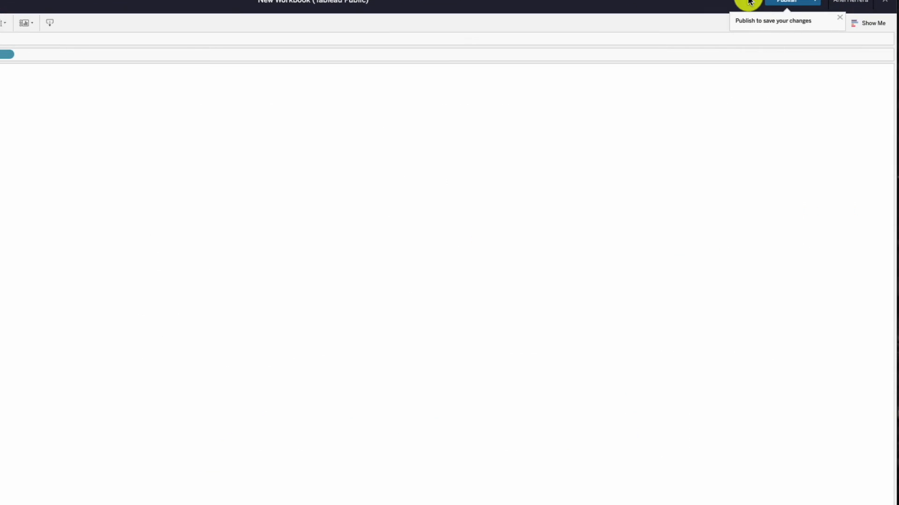
- Convert the zip code rent table into a filled map using Show Me
click(864, 23)
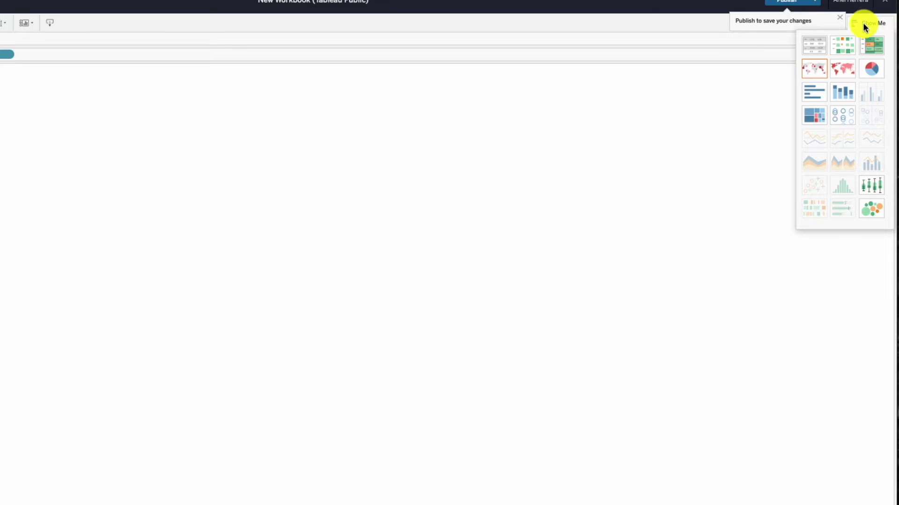
mouse_move(852, 72)
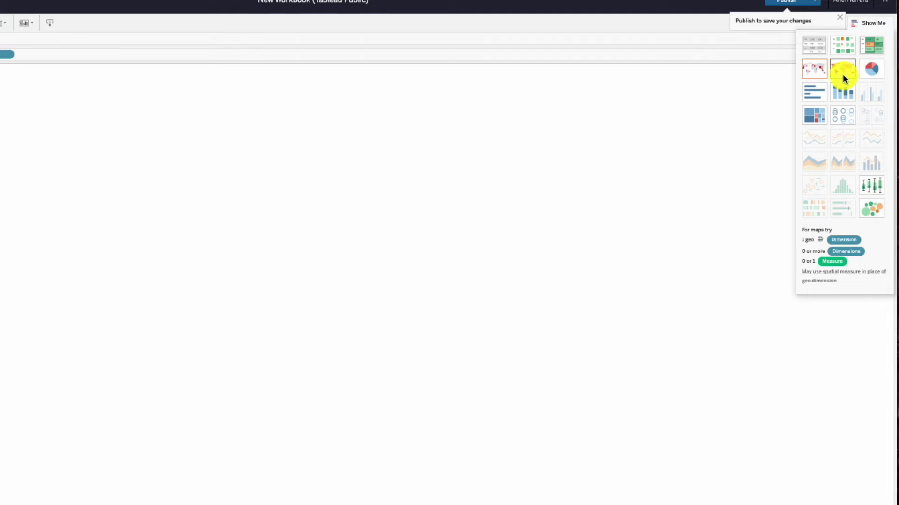
click(844, 74)
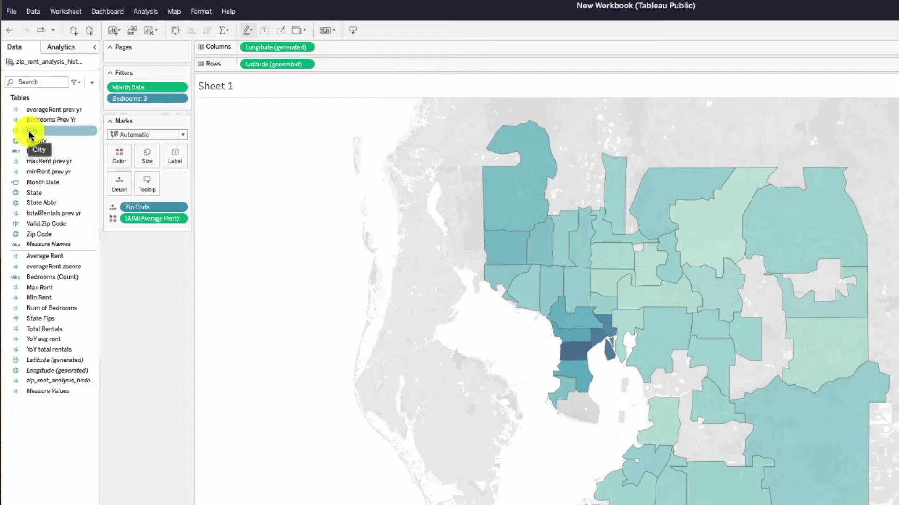
- Add City to the map's tooltip and check the tooltip details on the zip code areas
drag(29, 130, 147, 181)
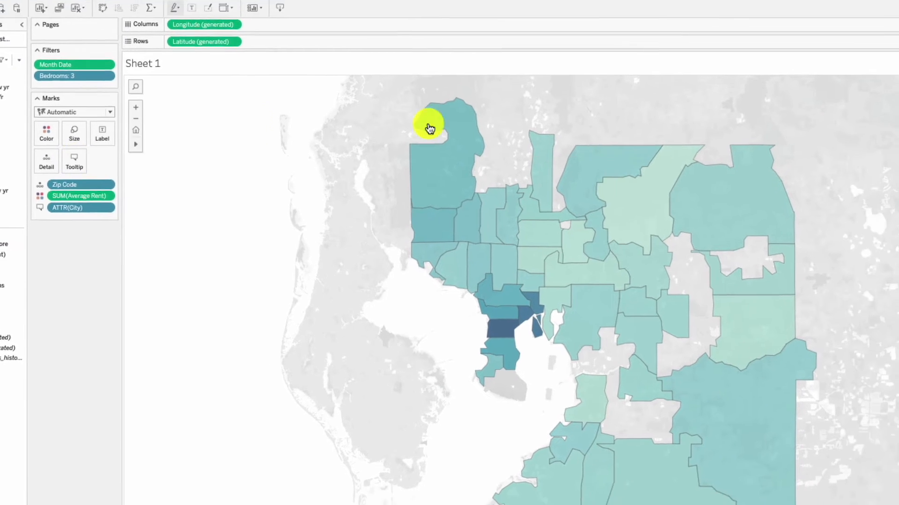
mouse_move(776, 410)
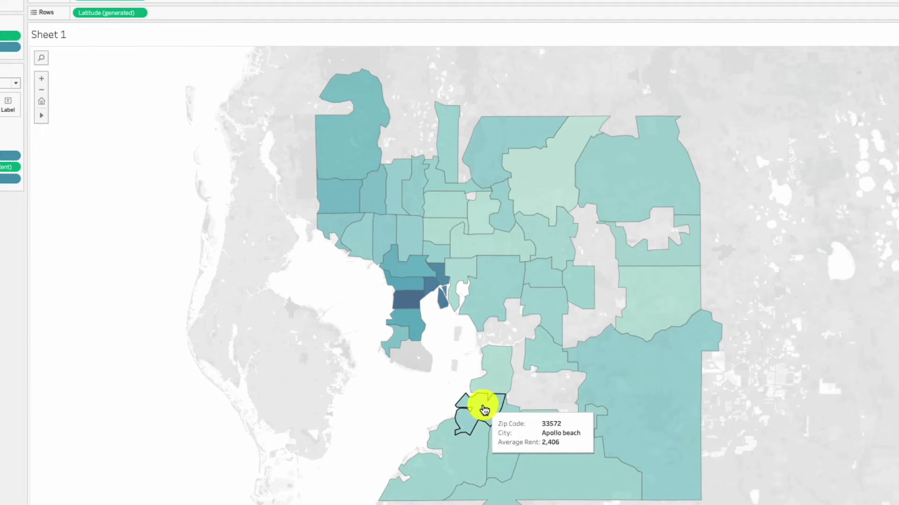
mouse_move(500, 366)
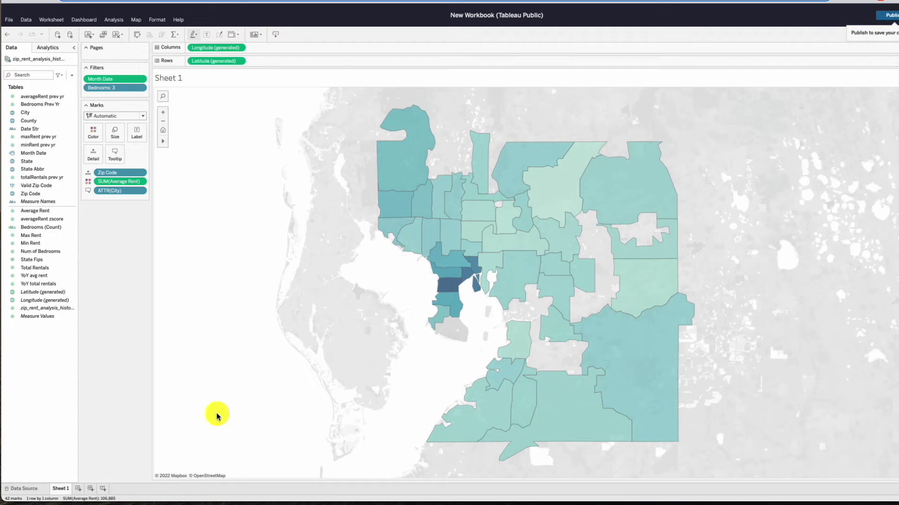
- Rename Sheet 1 as Average Rent by Zip Code
double_click(62, 489)
text(Average Rent by Zip)
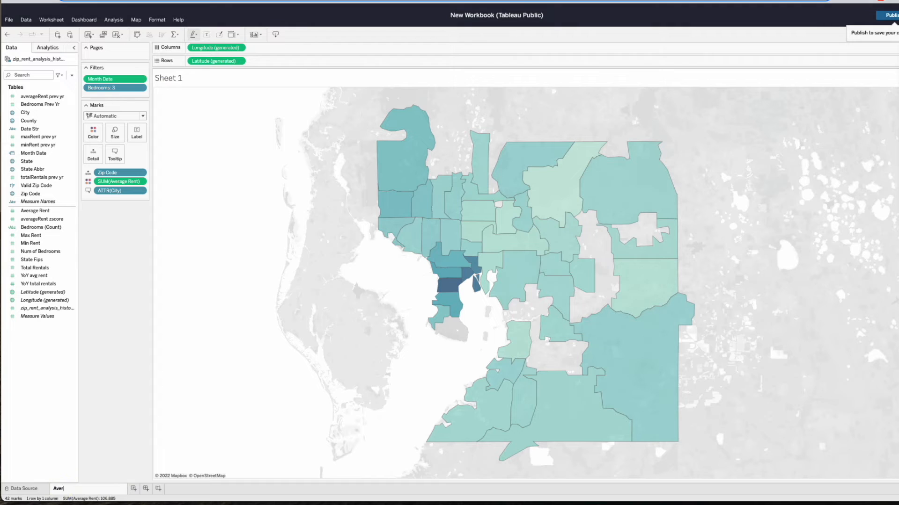
text( Code)
key(Return)
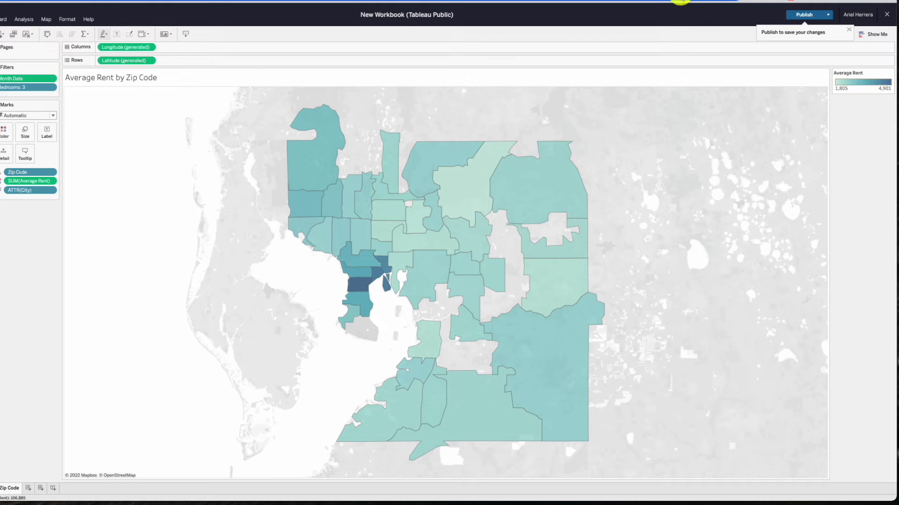
click(680, 2)
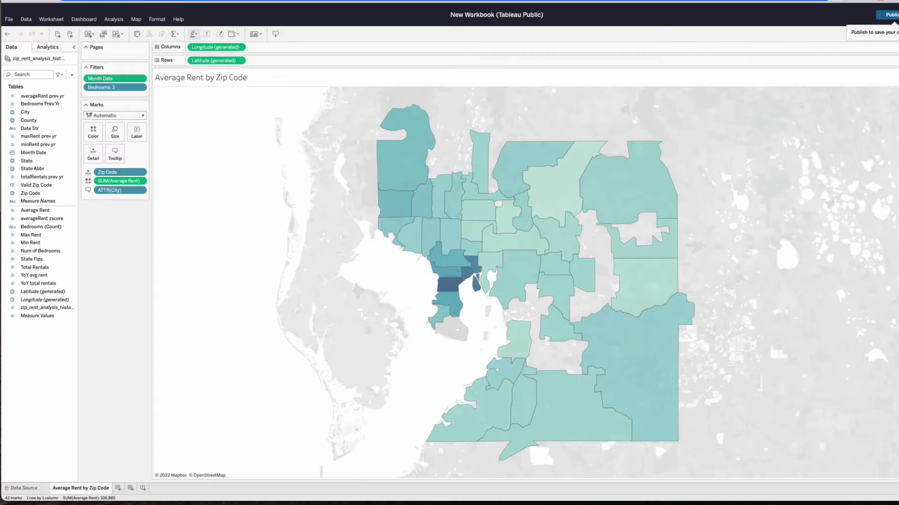
- Duplicate the Average Rent by Zip Code sheet and rename the copy as Total Rentals by Zip Code
right_click(82, 492)
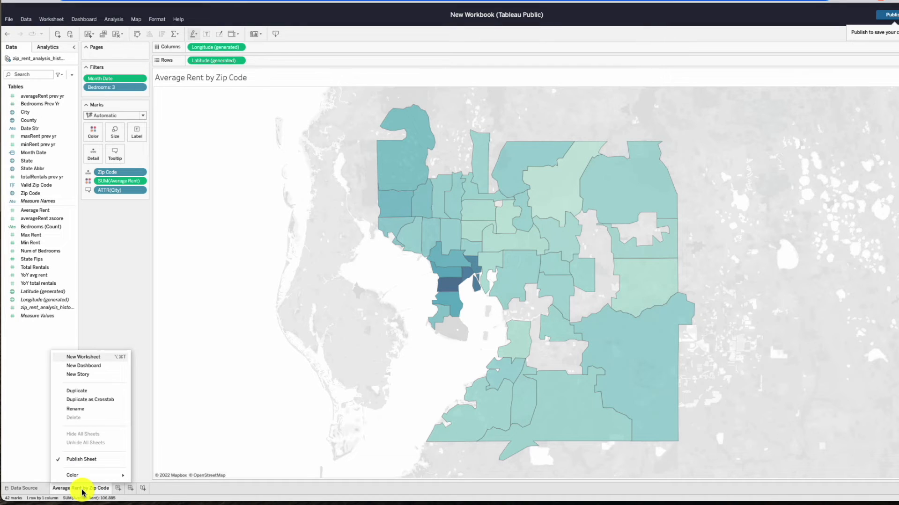
click(79, 392)
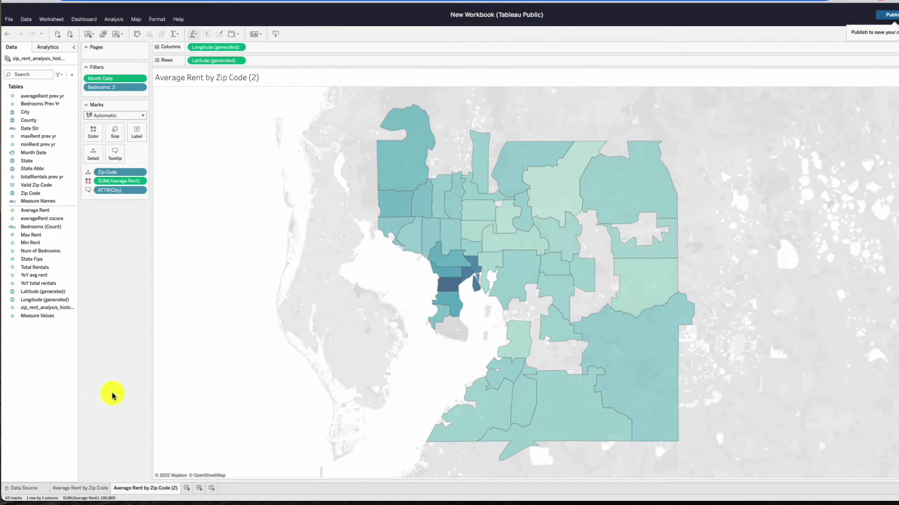
right_click(149, 492)
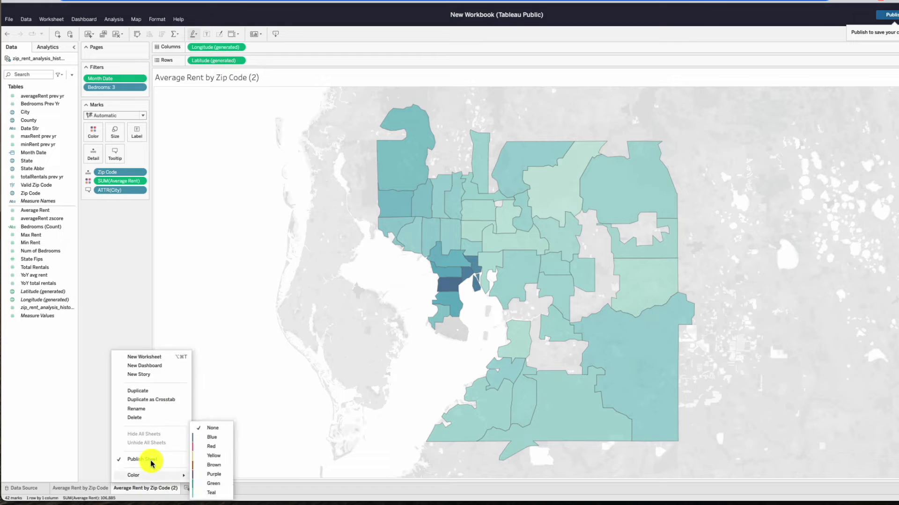
click(147, 408)
click(463, 253)
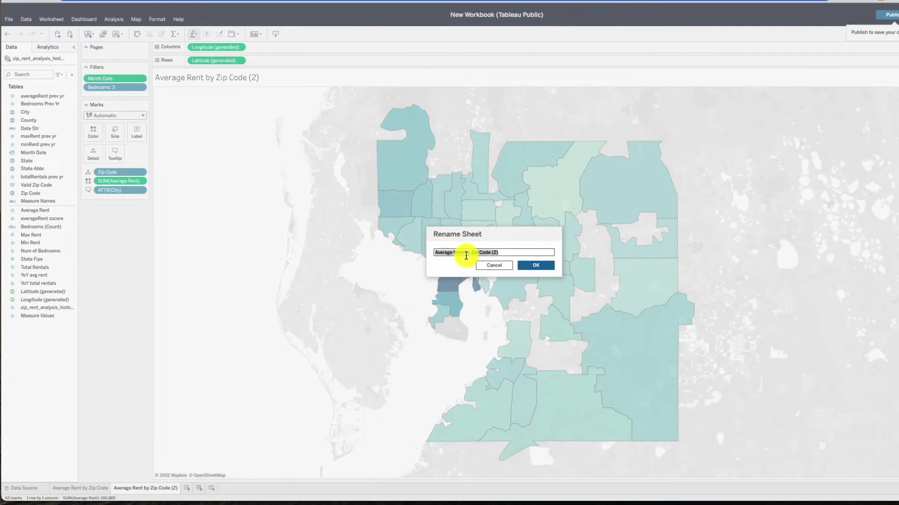
key(BackSpace)
key(BackSpace)
key(BackSpace)
key(BackSpace)
key(BackSpace)
key(BackSpace)
key(BackSpace)
key(BackSpace)
key(BackSpace)
key(BackSpace)
key(BackSpace)
key(BackSpace)
key(BackSpace)
text(Total Rentals)
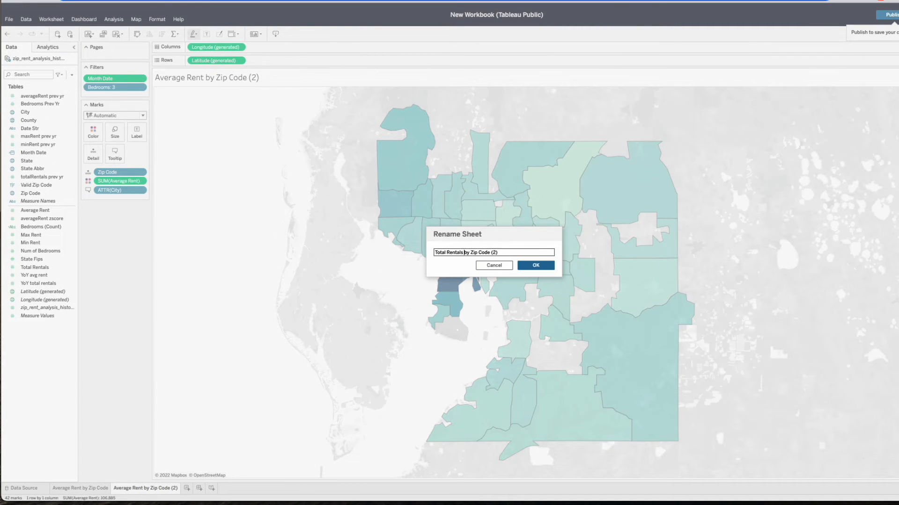
click(535, 266)
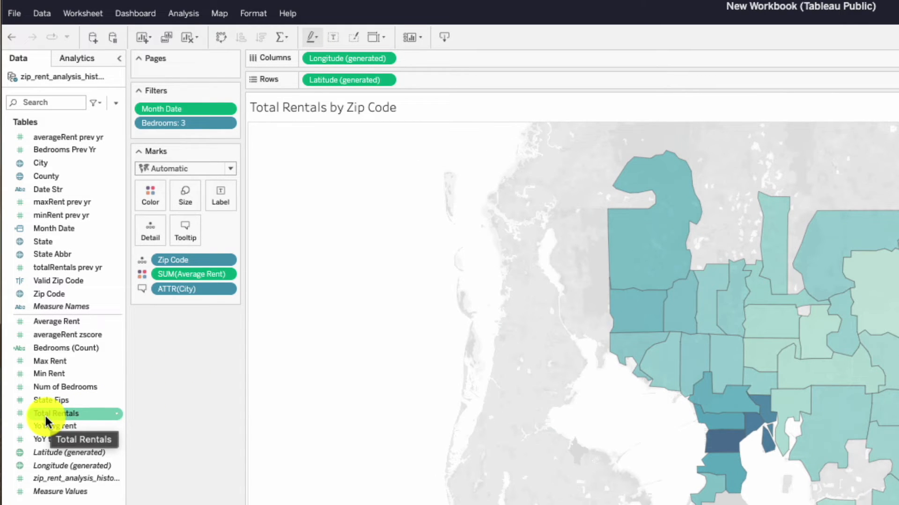
- Replace Average Rent with Total Rentals as the color measure on the duplicated map, and compare it with the Average Rent by Zip Code sheet
drag(44, 414, 210, 277)
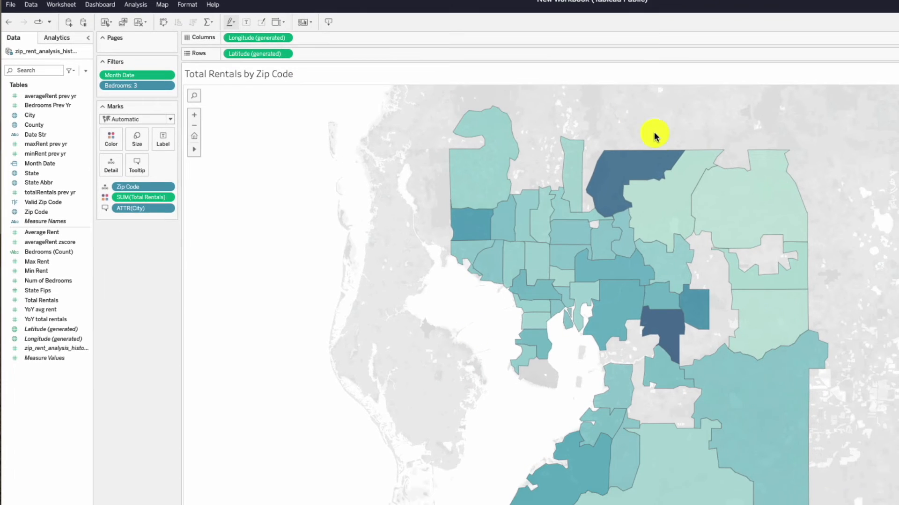
mouse_move(649, 167)
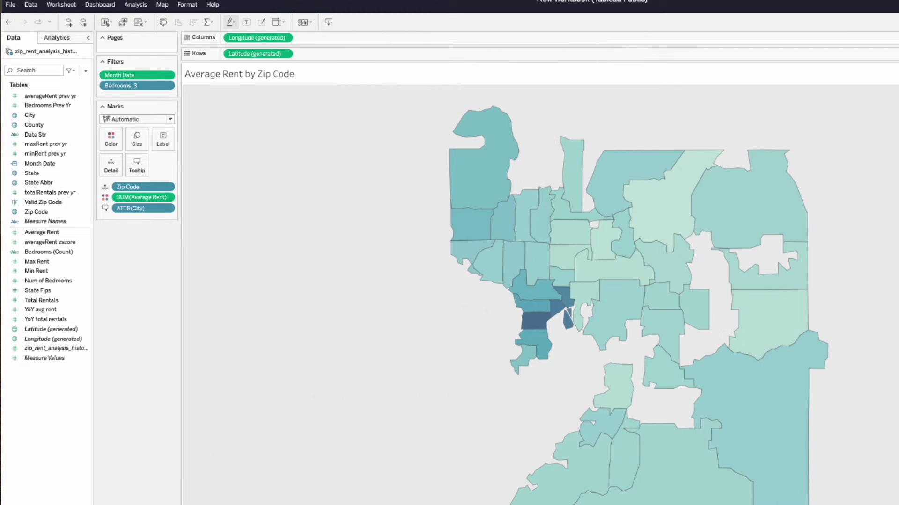
click(33, 491)
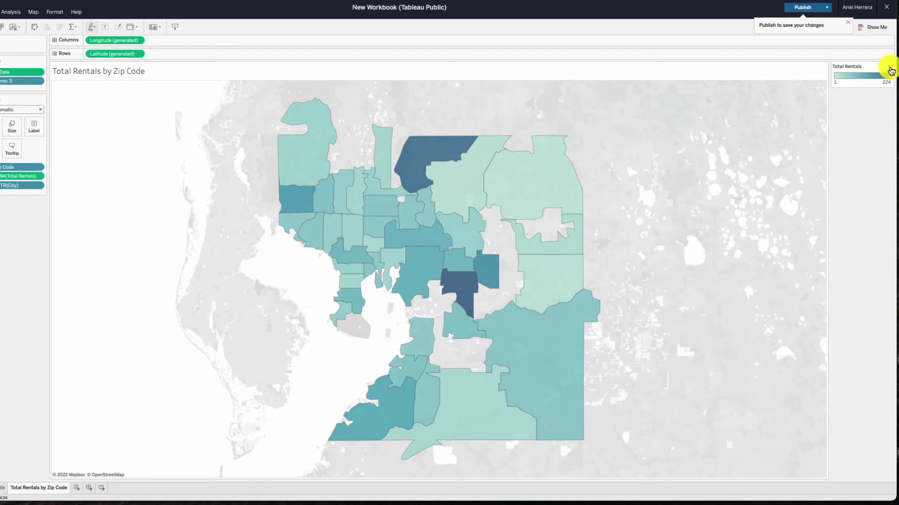
- Set the Total Rentals color palette to Green on the Total Rentals by Zip Code map
click(890, 70)
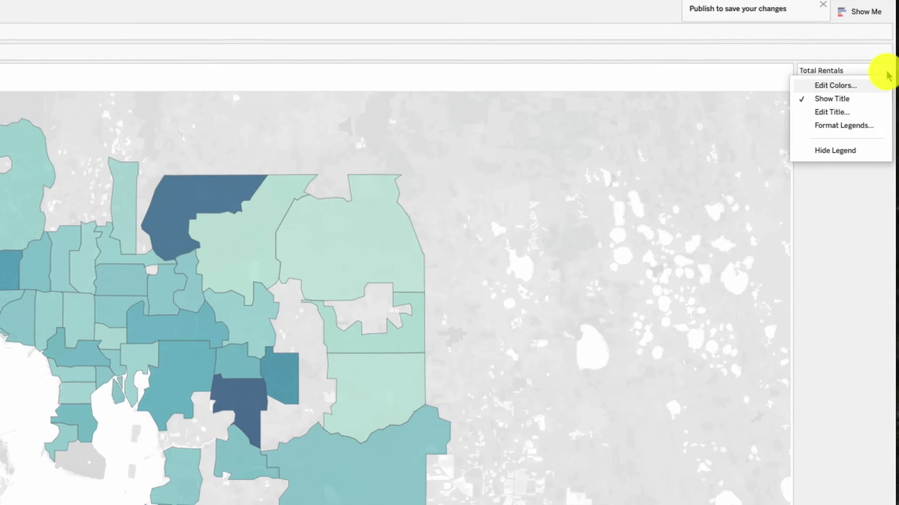
click(864, 80)
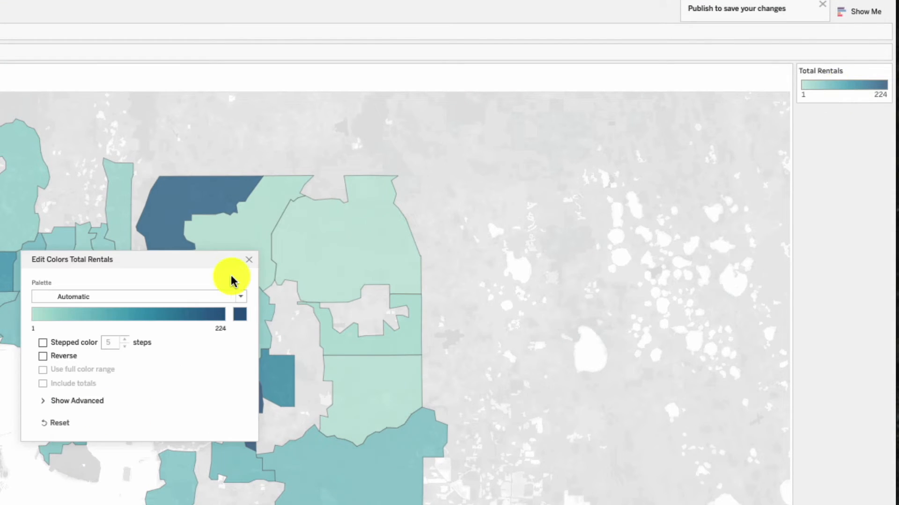
click(240, 298)
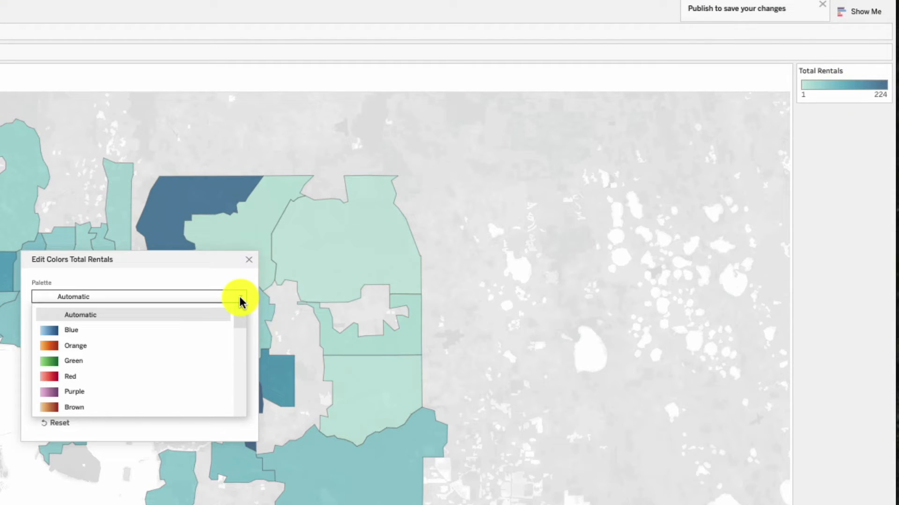
click(97, 363)
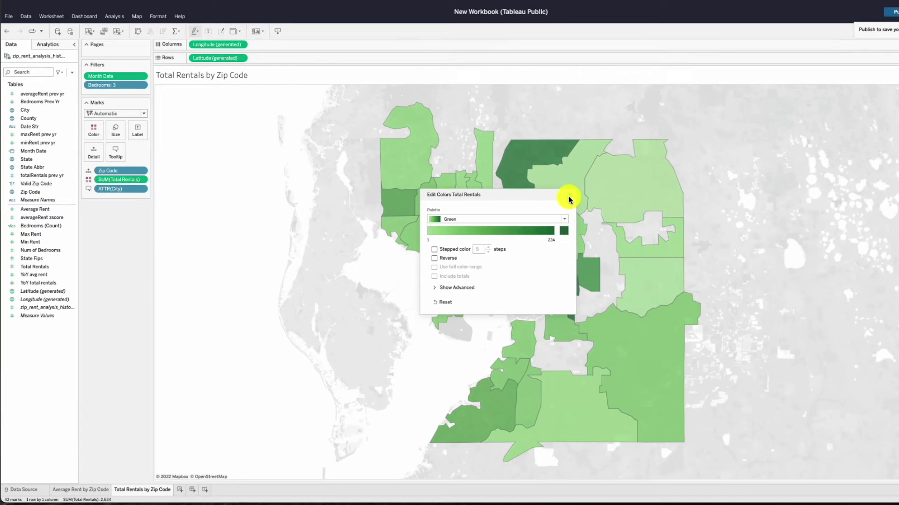
click(248, 260)
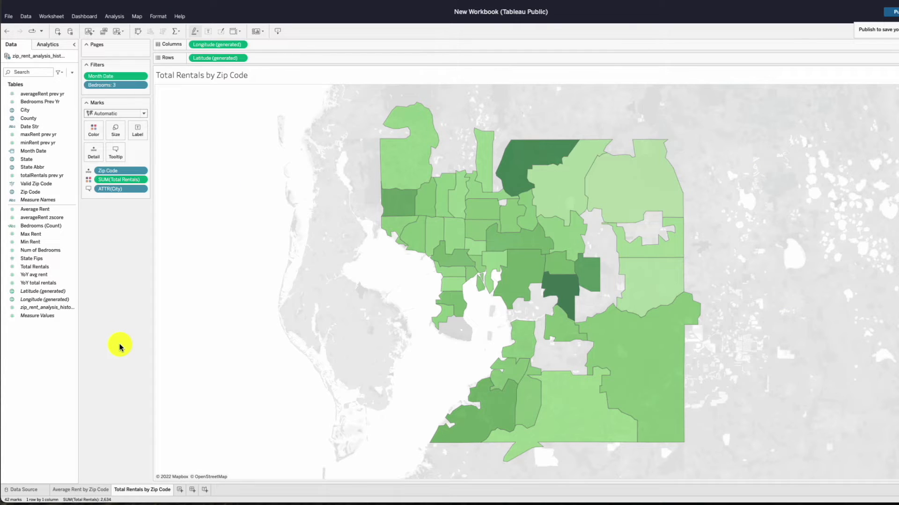
- Create a dashboard and place the Average Rent by Zip Code and Total Rentals by Zip Code maps side by side
click(191, 490)
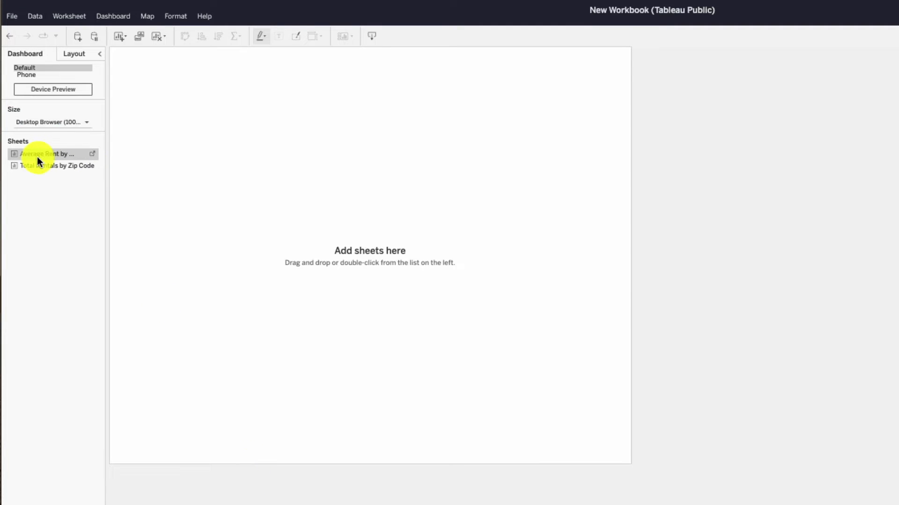
drag(27, 154, 228, 252)
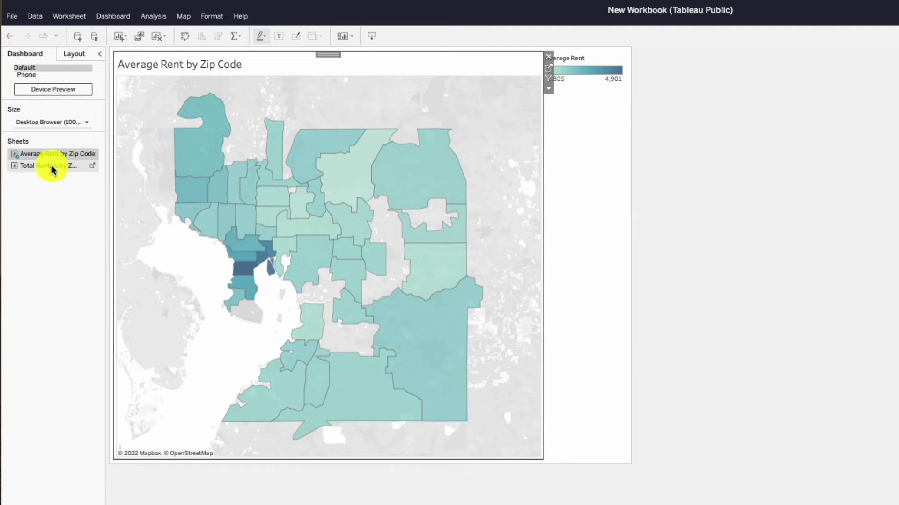
drag(41, 170, 532, 187)
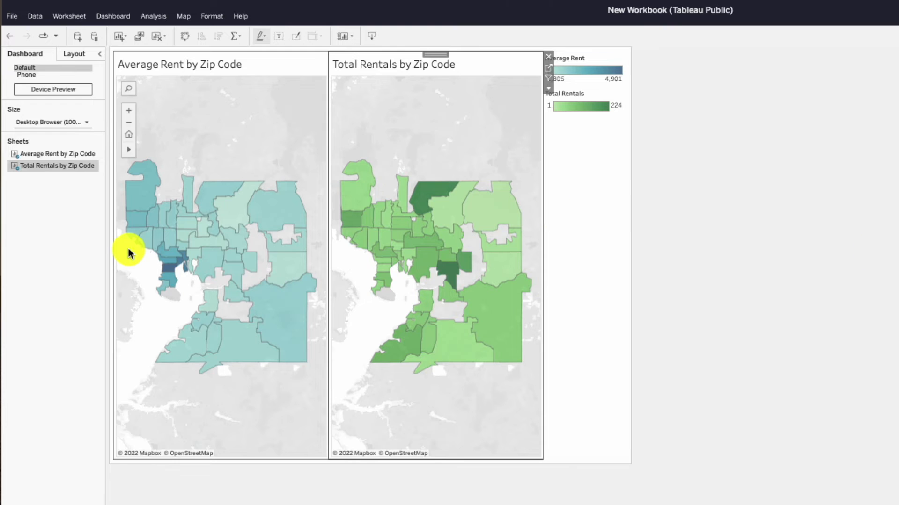
- Set the dashboard's fixed width to 1100, and review the YoY Avg Rent Increase chart in the finished reference dashboard
click(86, 124)
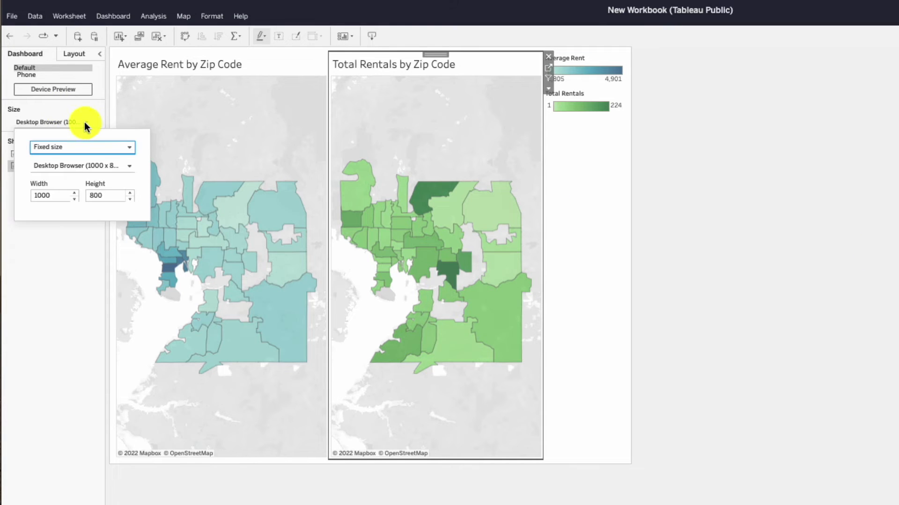
click(74, 193)
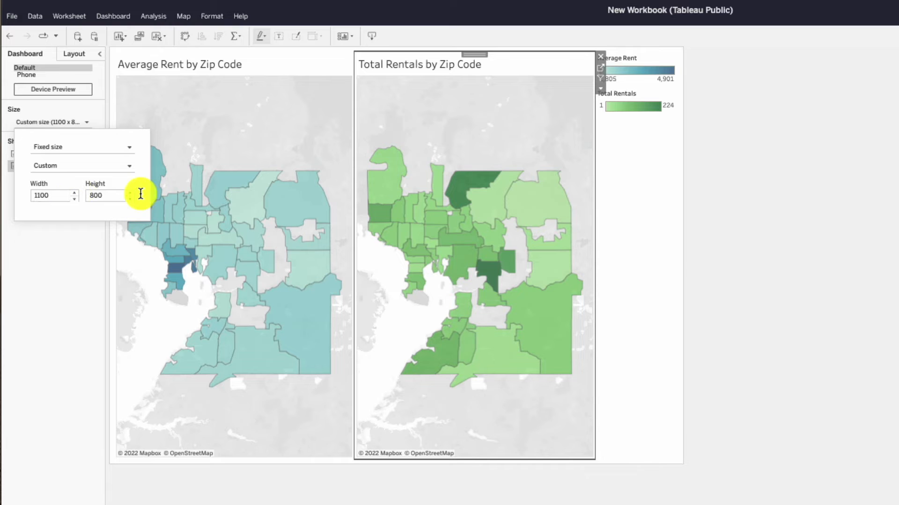
click(891, 239)
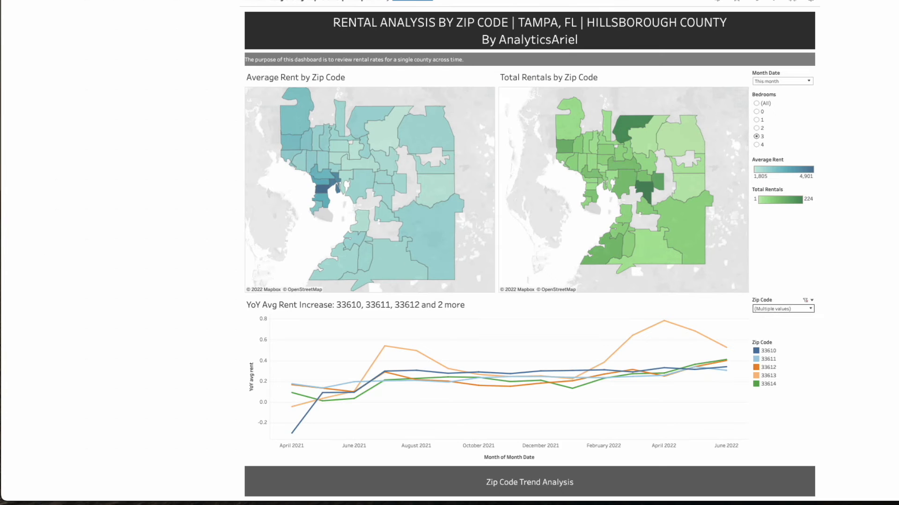
scroll(876, 259, down, 3)
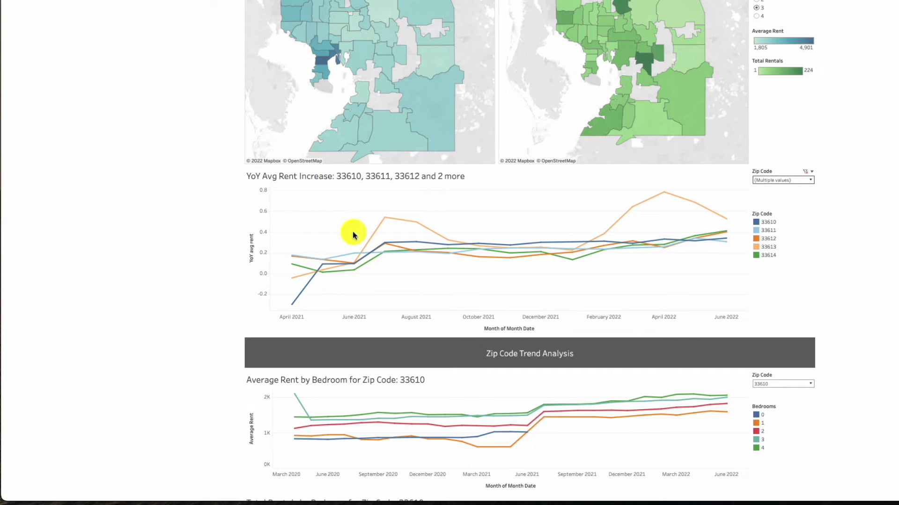
mouse_move(414, 244)
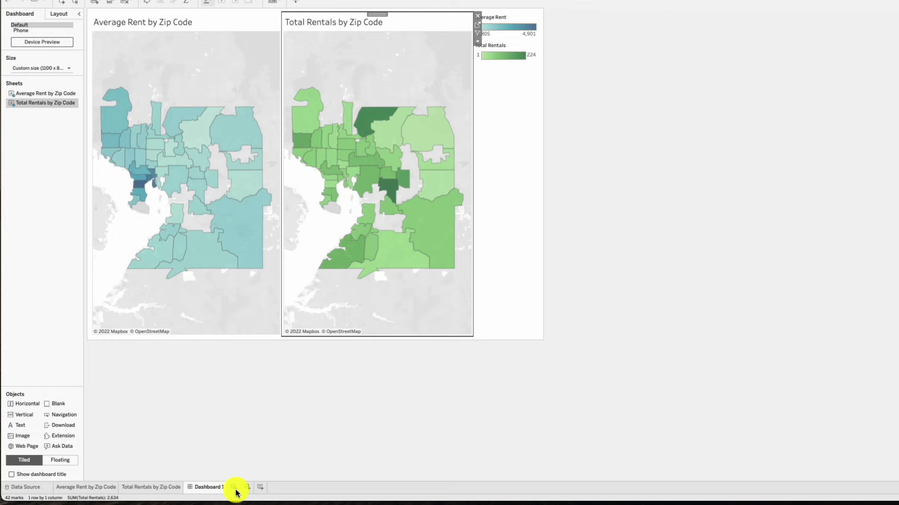
- Add a worksheet named YoY Avg Rent Increase, and move Dashboard 1 ahead of the other sheets
click(236, 490)
drag(235, 490, 57, 487)
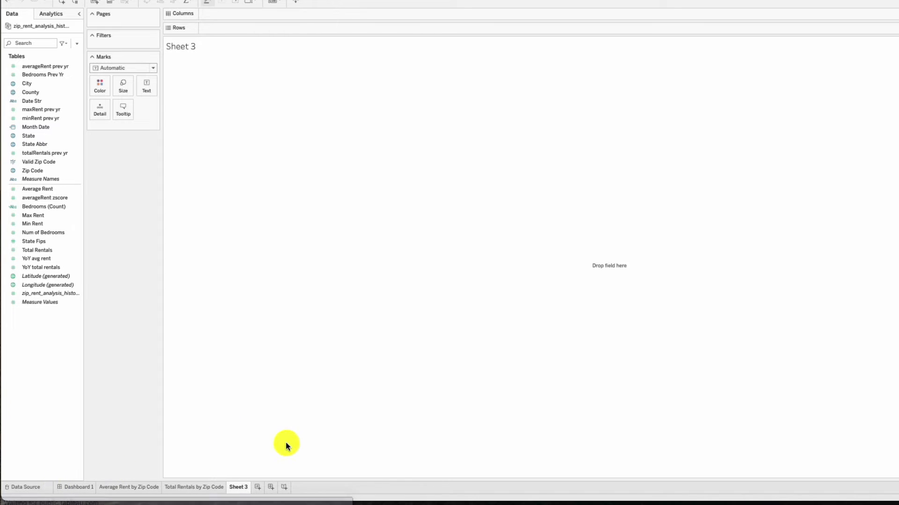
right_click(240, 490)
click(259, 406)
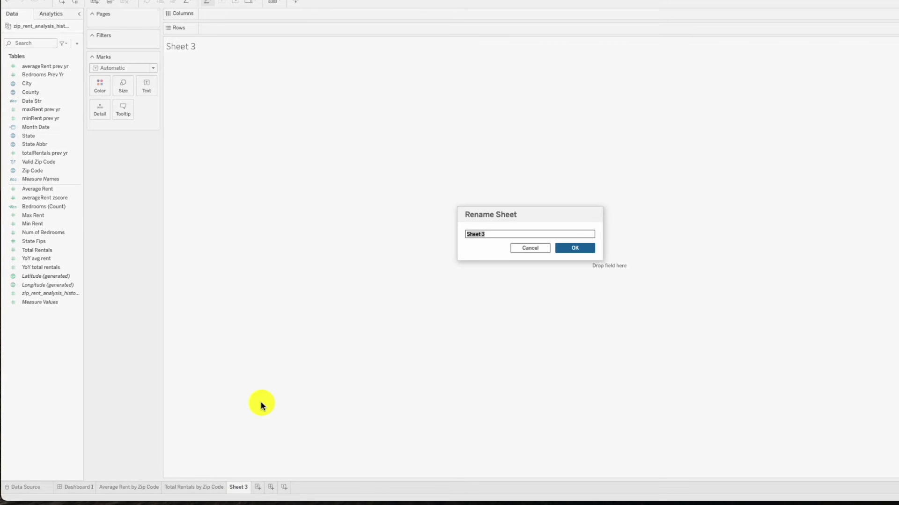
text(YoY Avg Rent Increase)
click(574, 248)
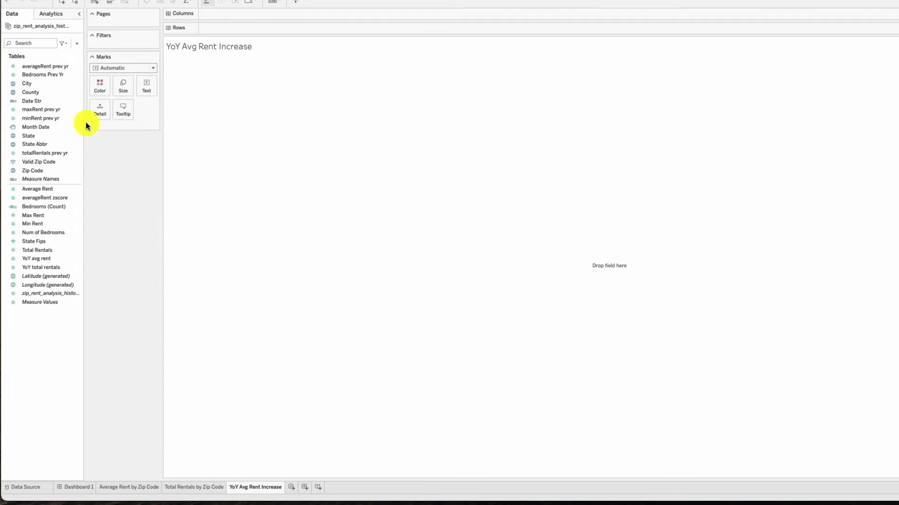
- Plot YoY avg rent on rows against Month Date on columns, with the date as a continuous month and year
click(47, 125)
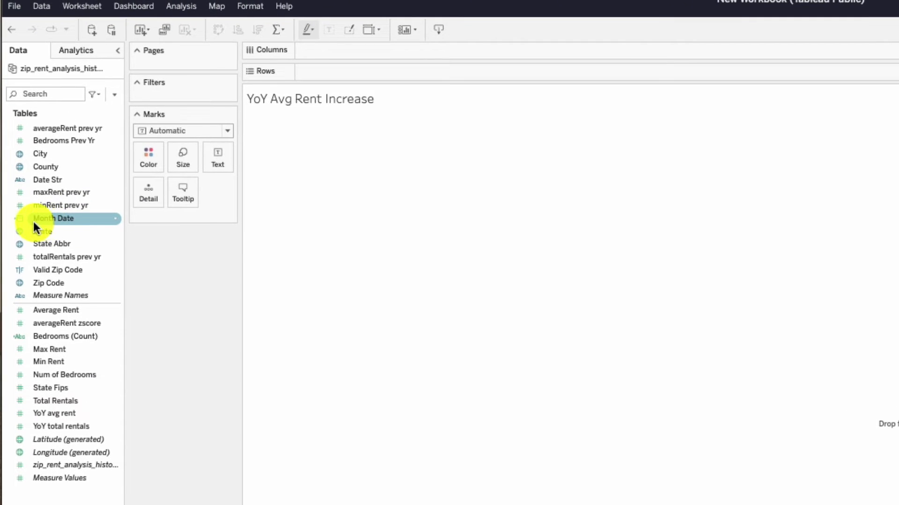
drag(64, 218, 445, 52)
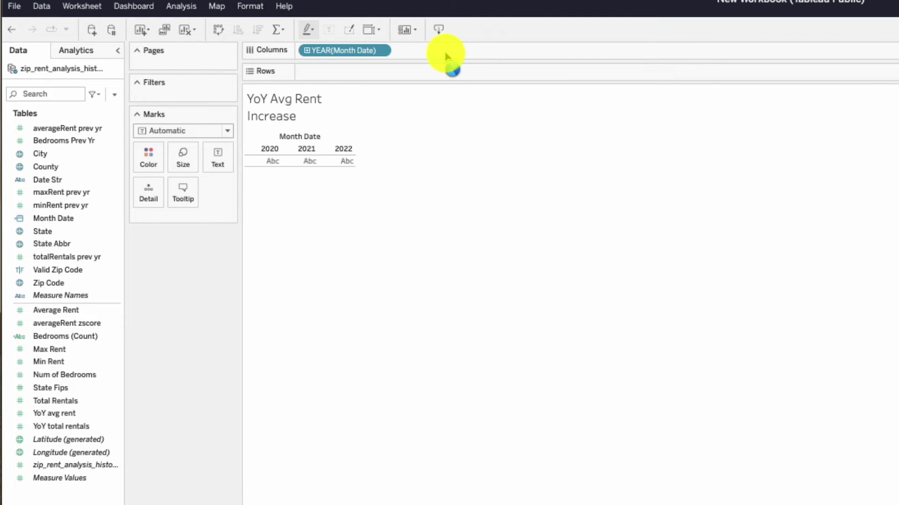
click(386, 50)
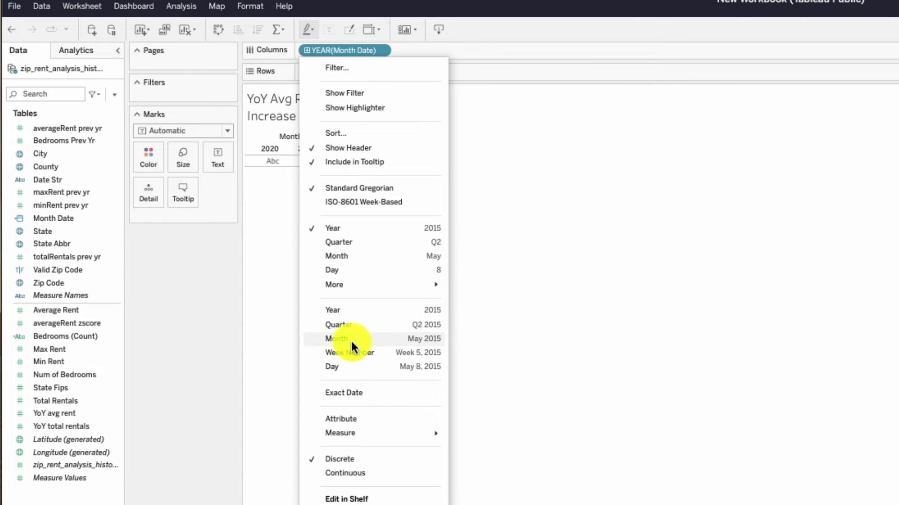
click(376, 345)
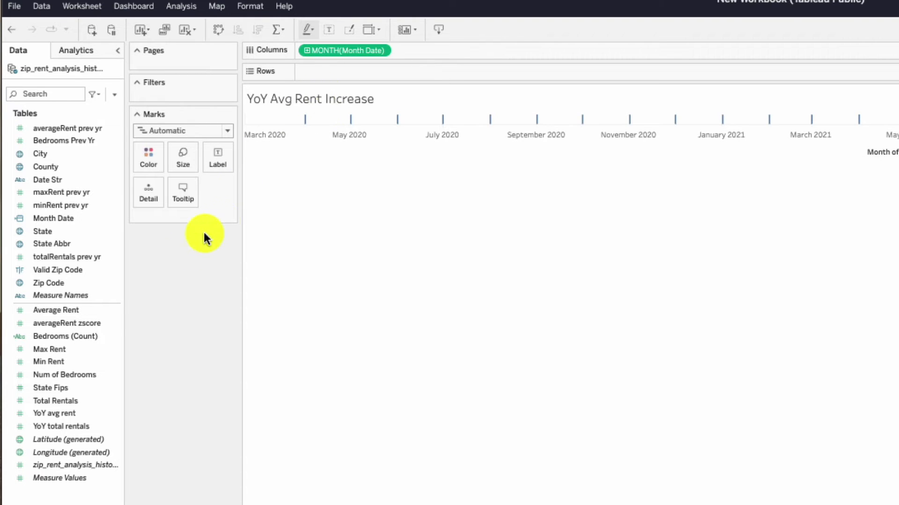
click(48, 311)
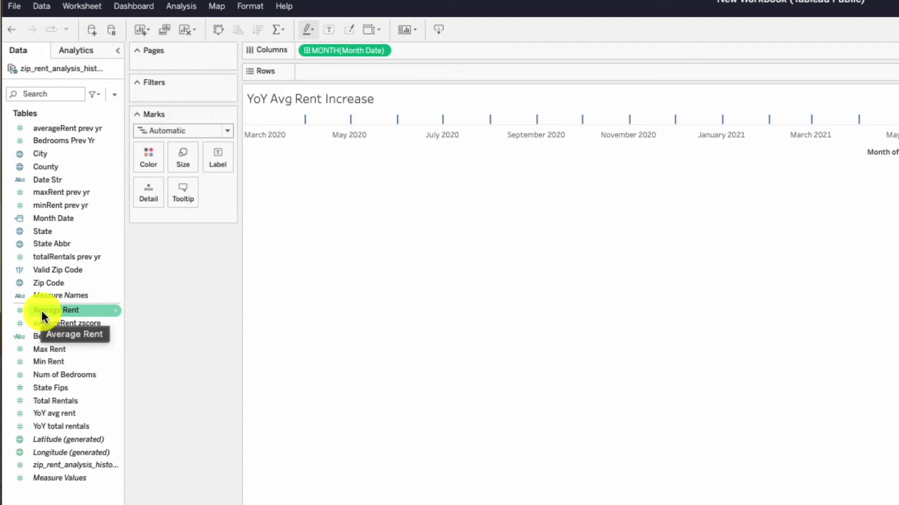
drag(55, 417, 436, 75)
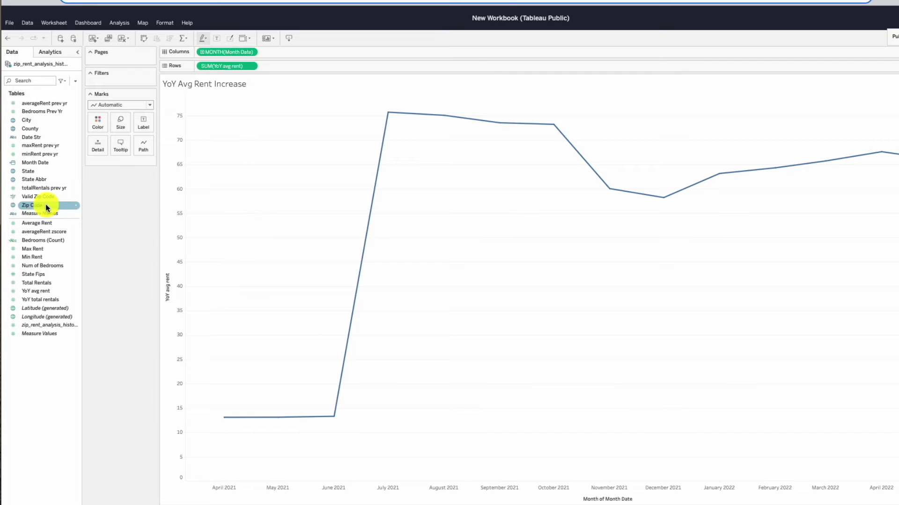
- Color the YoY avg rent lines by Zip Code, and inspect the outlying line's data points
click(27, 206)
drag(26, 208, 100, 126)
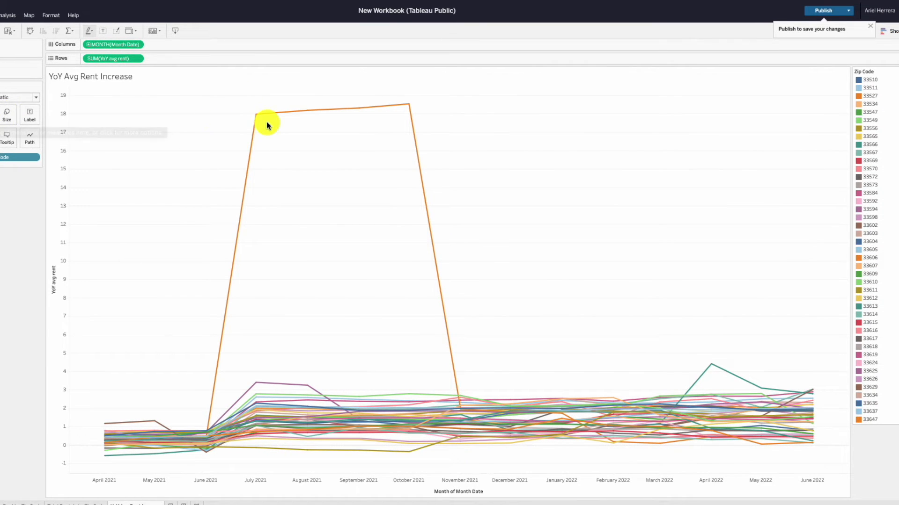
mouse_move(376, 106)
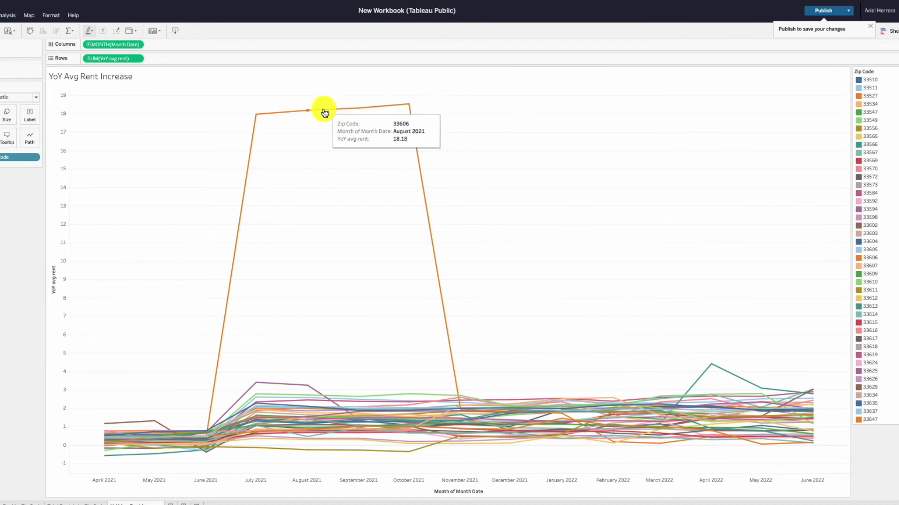
mouse_move(250, 117)
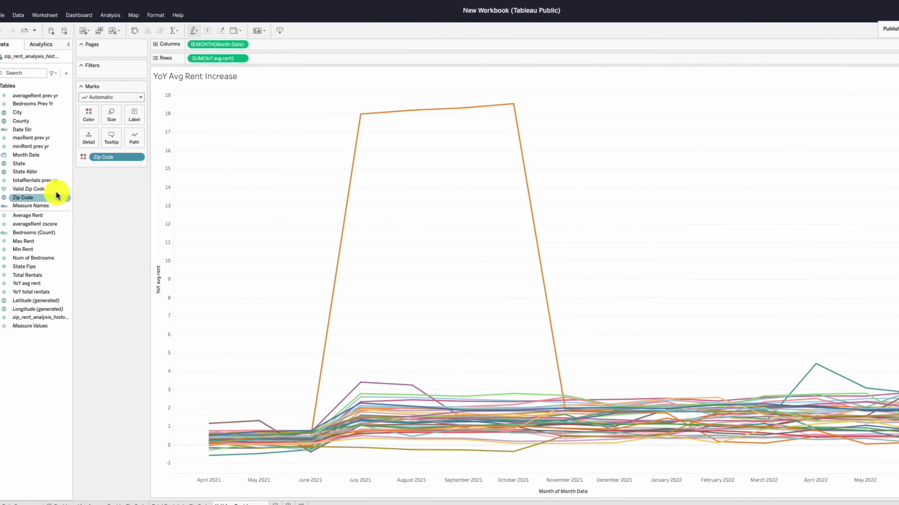
- Filter the YoY Avg Rent Increase chart to zip codes 33610, 33611, 33612, 33613 and 33614
drag(27, 201, 130, 75)
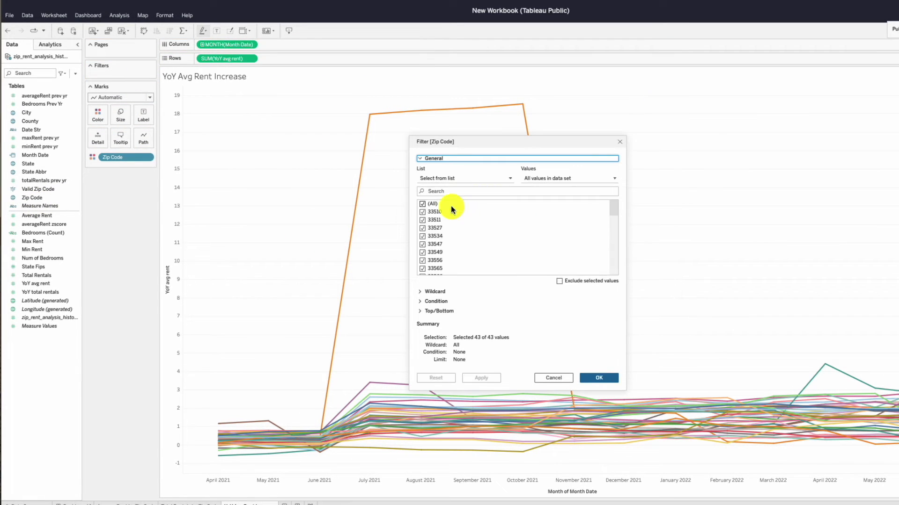
click(423, 205)
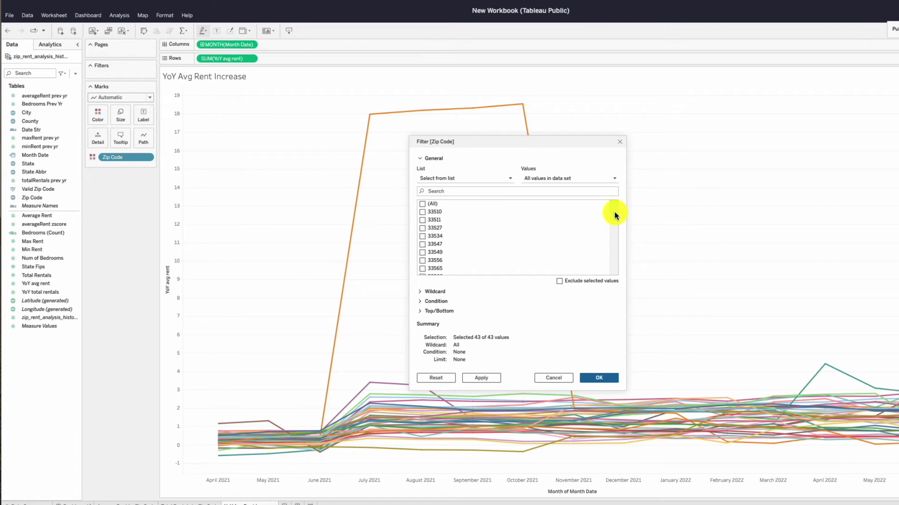
drag(614, 207, 613, 248)
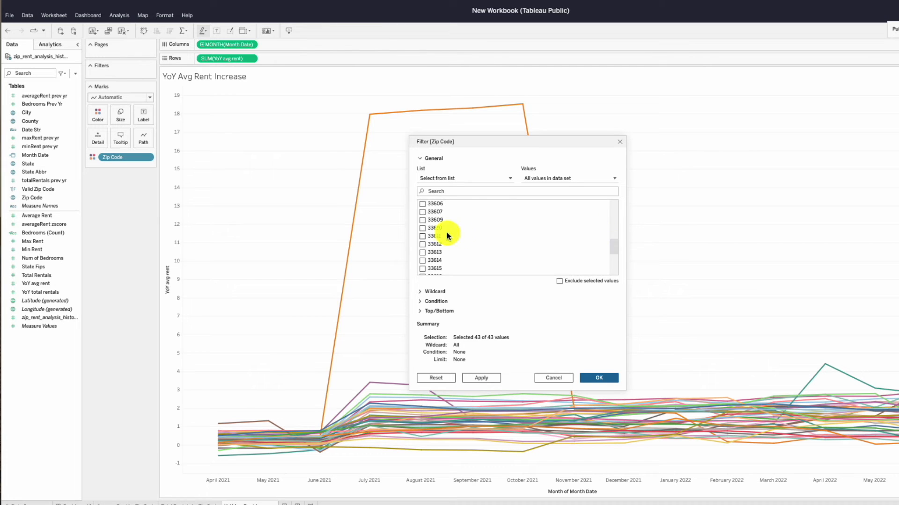
click(423, 229)
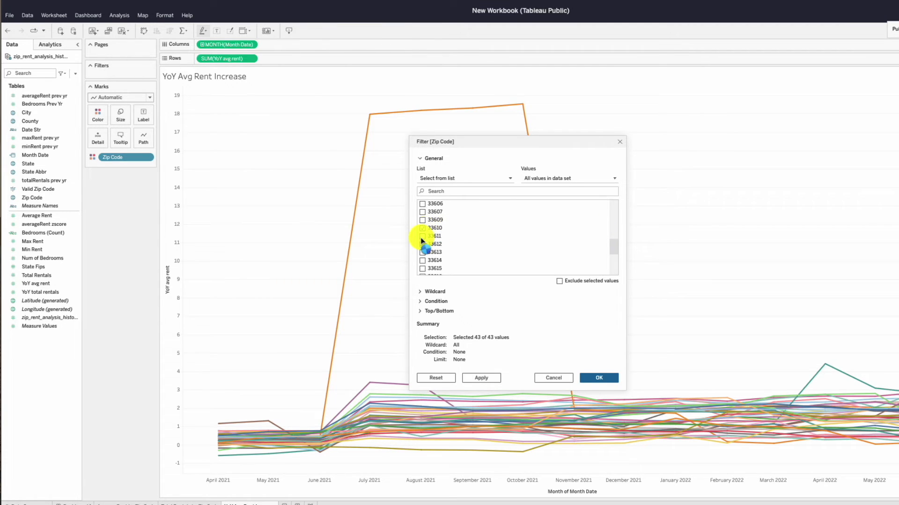
click(422, 236)
click(423, 244)
click(422, 252)
click(597, 379)
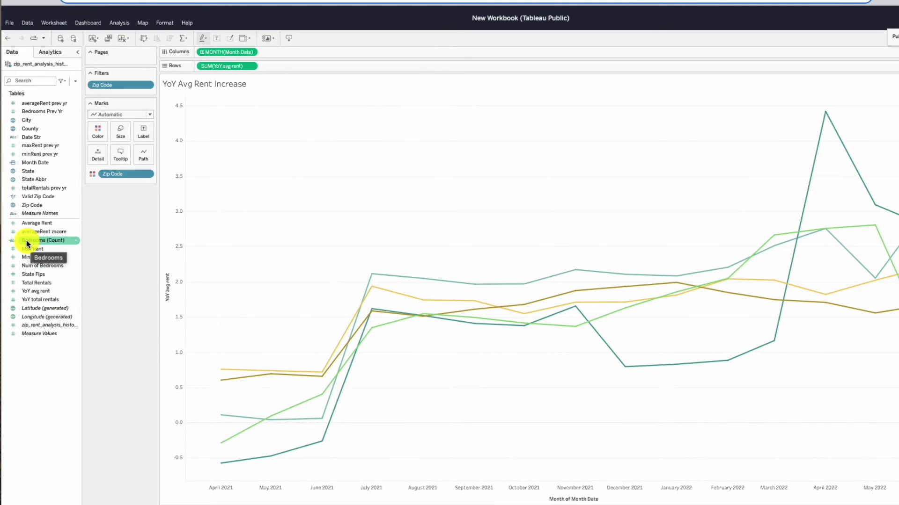
- Filter the YoY Avg Rent Increase chart on all values of Bedrooms, keeping only 3
drag(27, 244, 126, 90)
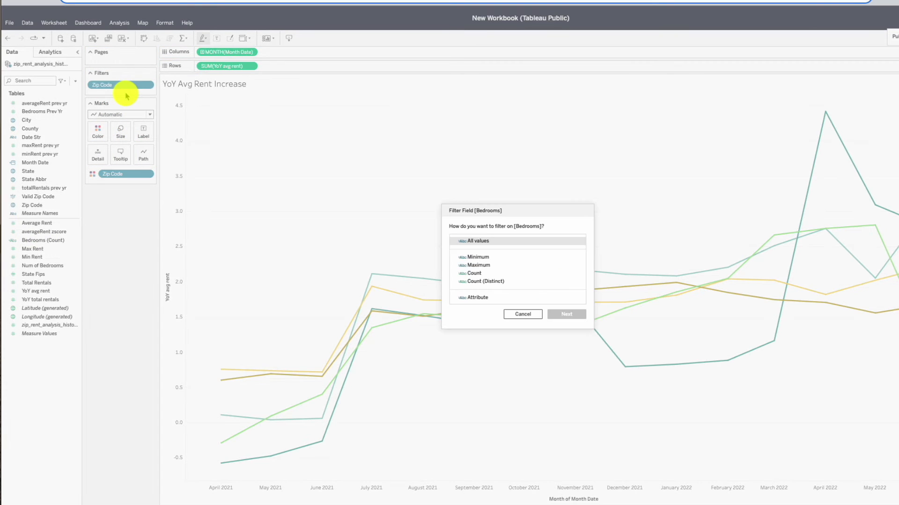
click(518, 240)
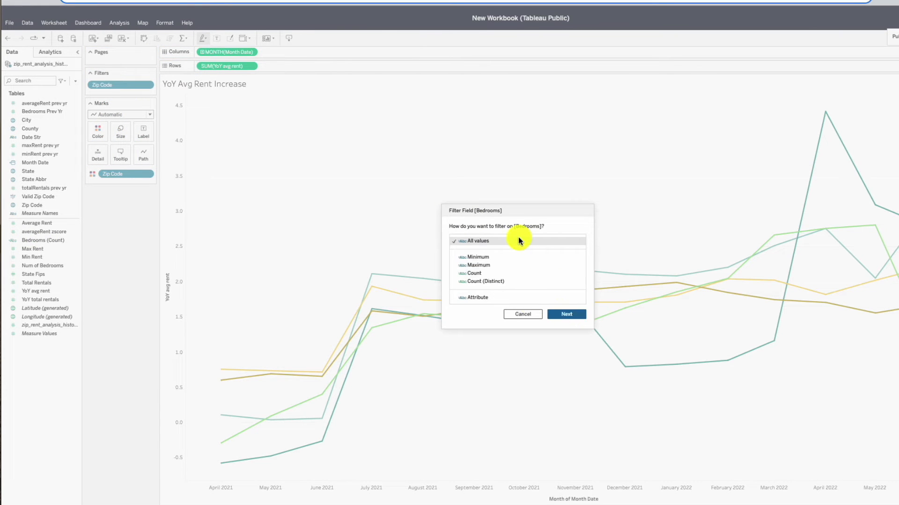
click(579, 316)
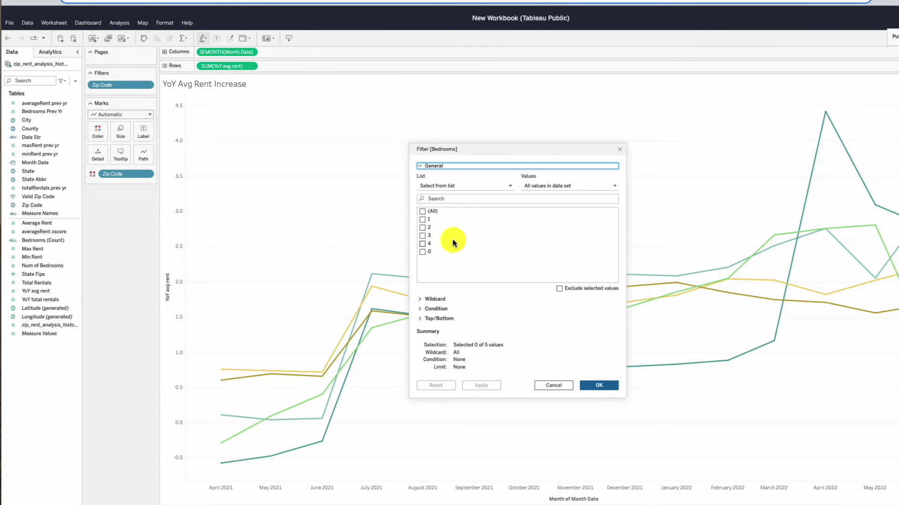
click(422, 235)
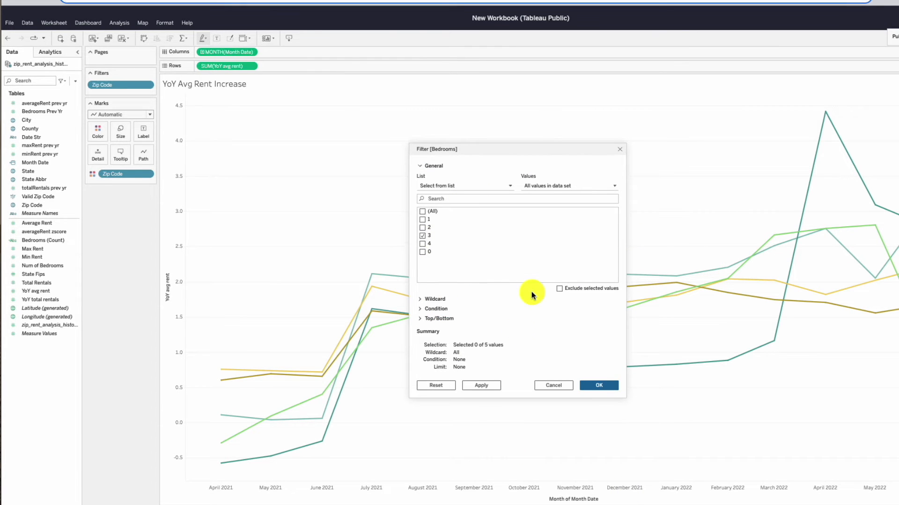
click(599, 386)
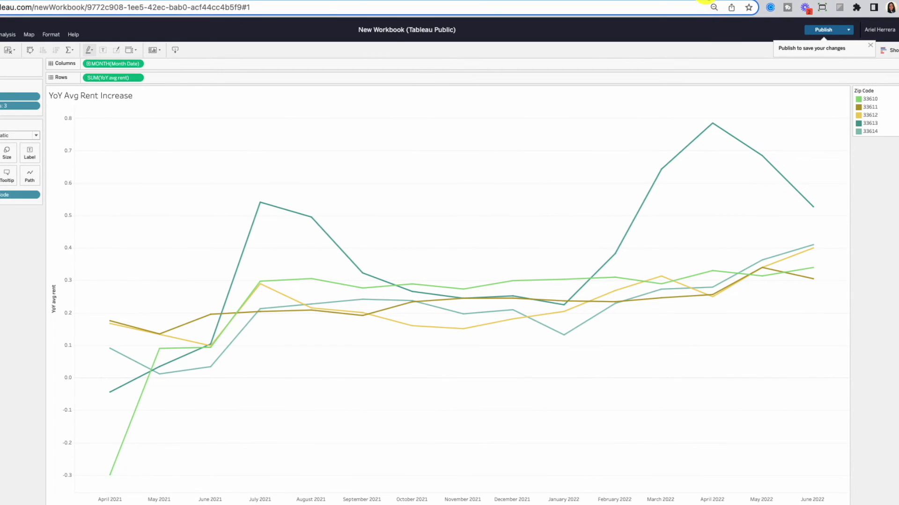
click(705, 0)
mouse_move(571, 250)
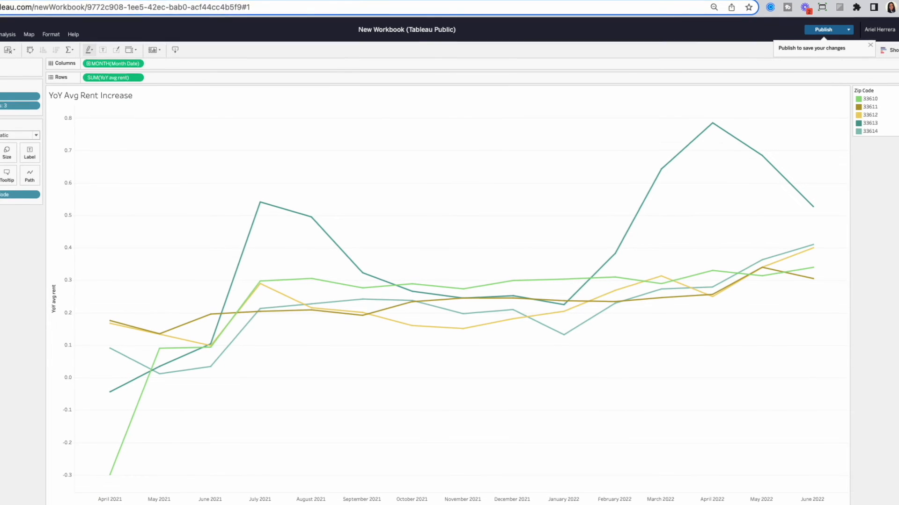
- Return to Dashboard 1 and set its sheet tab color to Blue
click(61, 500)
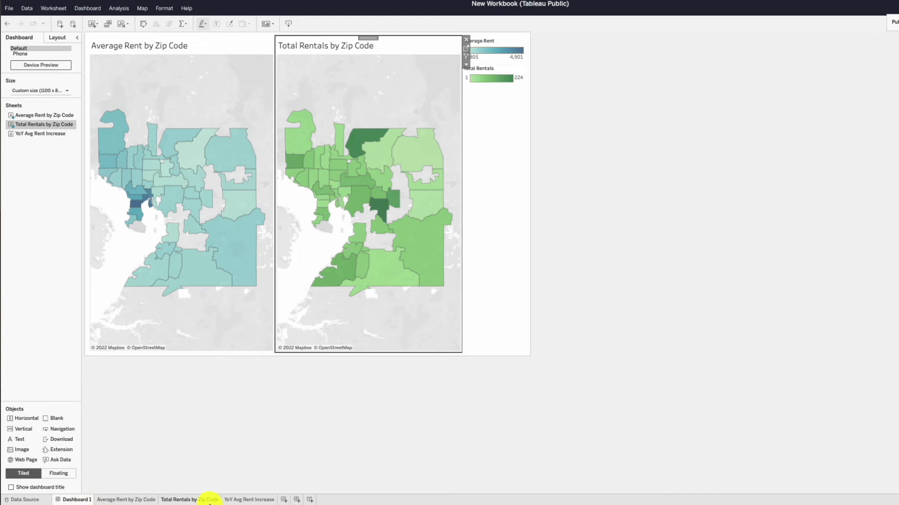
right_click(79, 501)
mouse_move(75, 487)
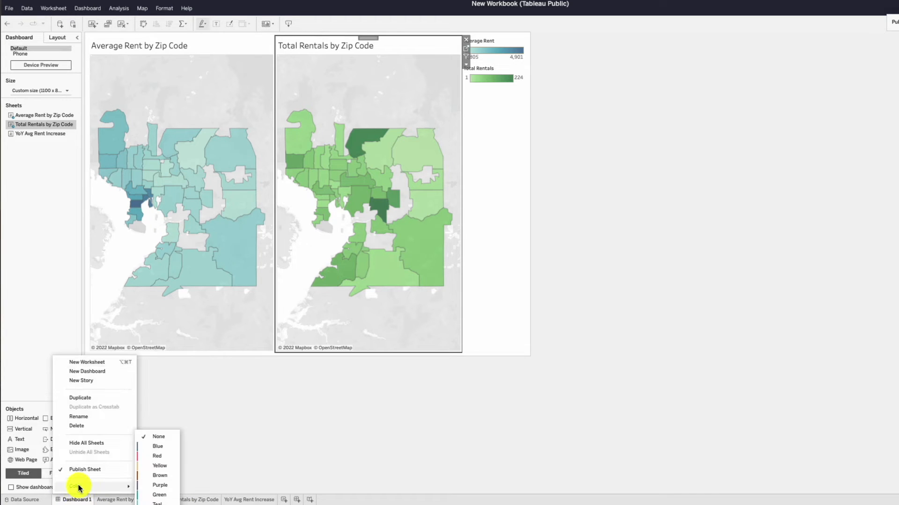
click(162, 448)
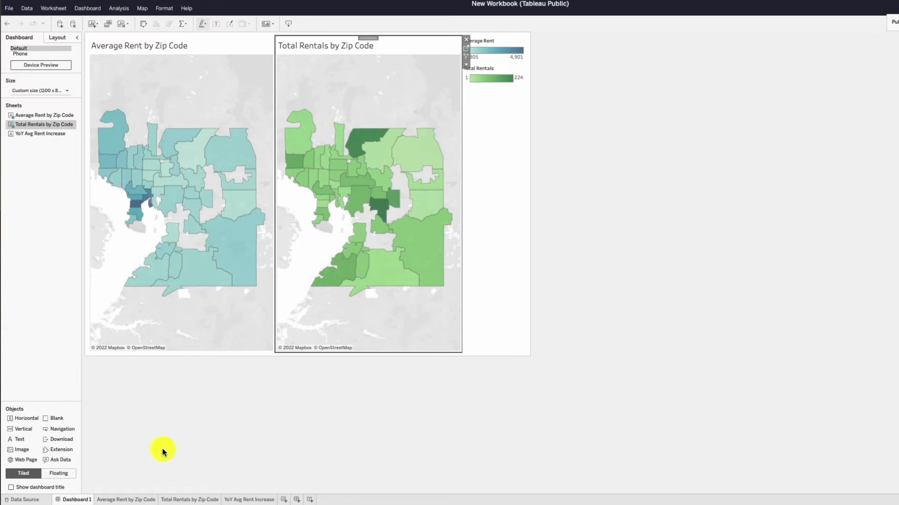
- Set the sheet tab color of Average Rent by Zip Code to Yellow
right_click(126, 502)
mouse_move(147, 468)
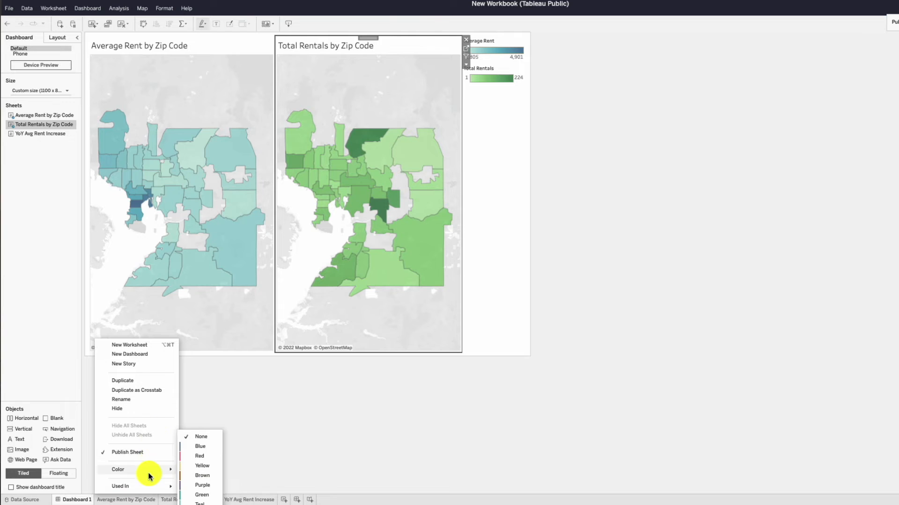
click(199, 466)
- Set the sheet tab color of Total Rentals by Zip Code to Red
right_click(174, 498)
mouse_move(193, 474)
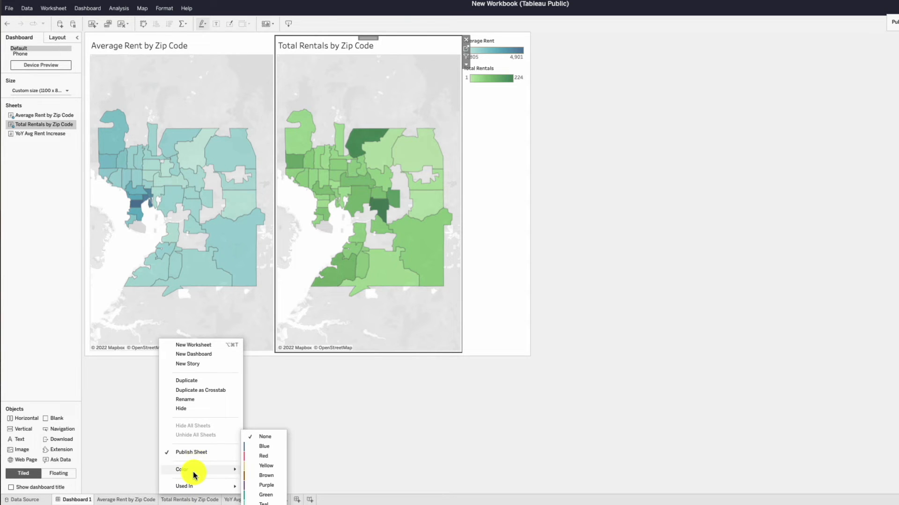
click(273, 456)
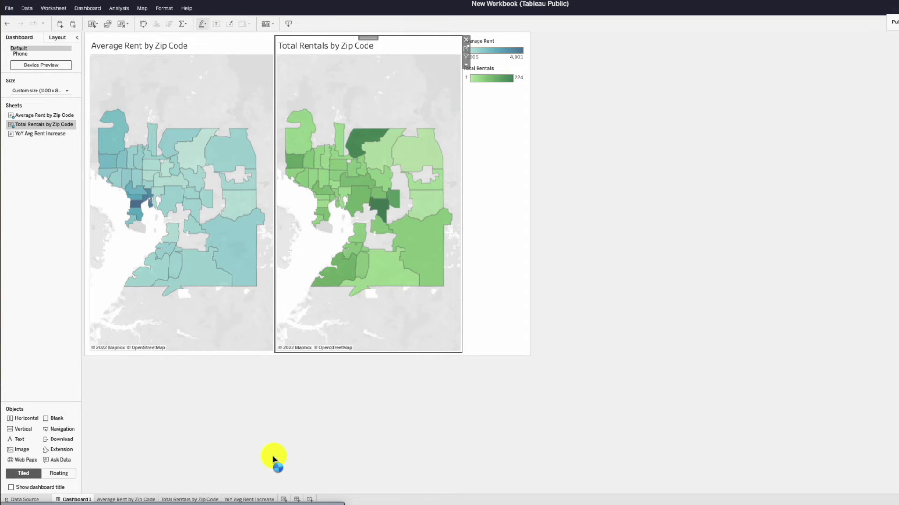
- Set the sheet tab colors of Total Rentals by Zip Code and YoY Avg Rent Increase to Yellow
right_click(196, 498)
mouse_move(210, 468)
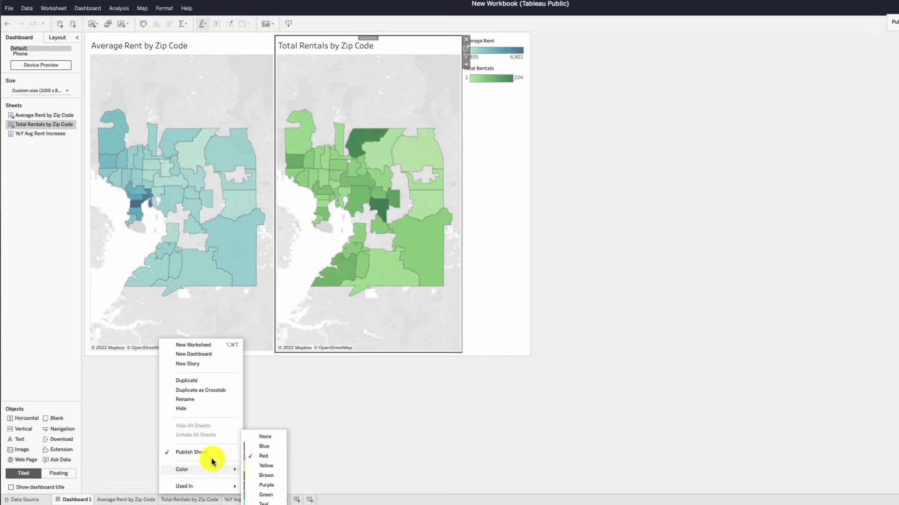
click(265, 471)
right_click(248, 499)
mouse_move(258, 487)
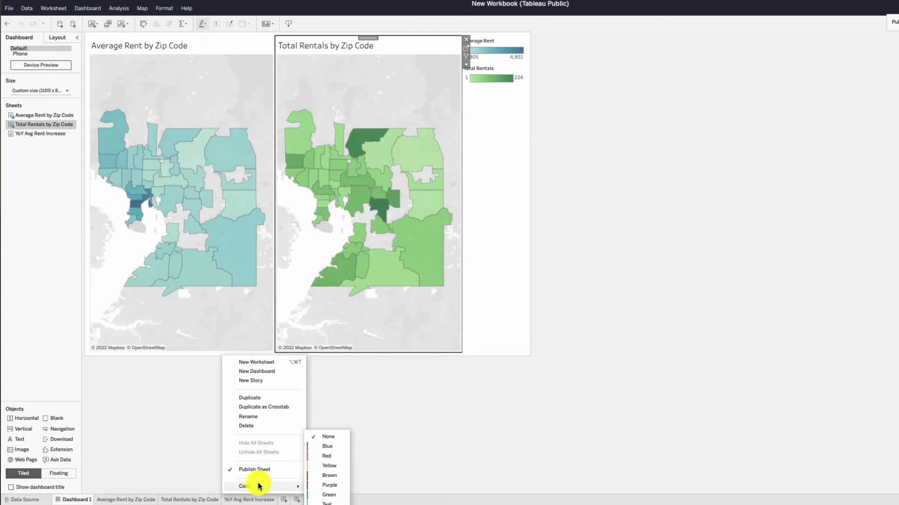
click(328, 473)
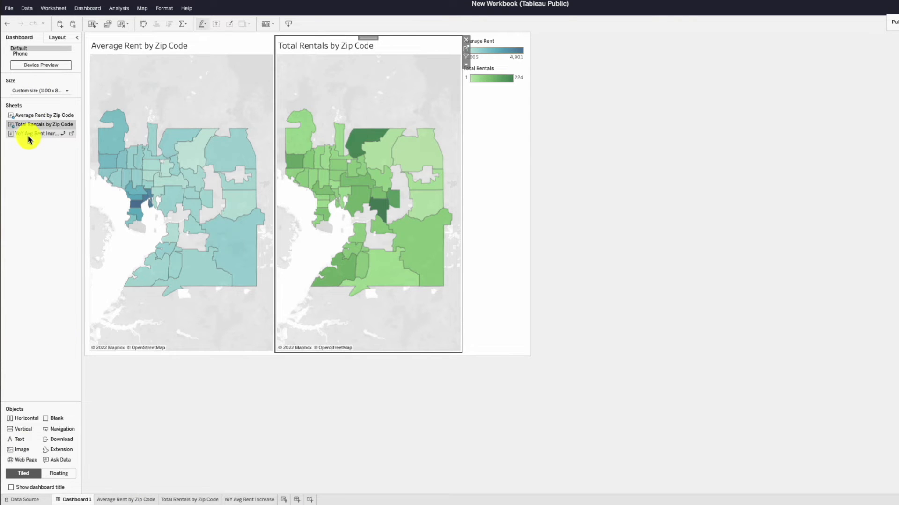
- Add the YoY Avg Rent Increase sheet to Dashboard 1 below the two zip code maps
mouse_move(28, 139)
mouse_down()
mouse_move(115, 114)
mouse_move(253, 331)
mouse_move(316, 349)
mouse_up()
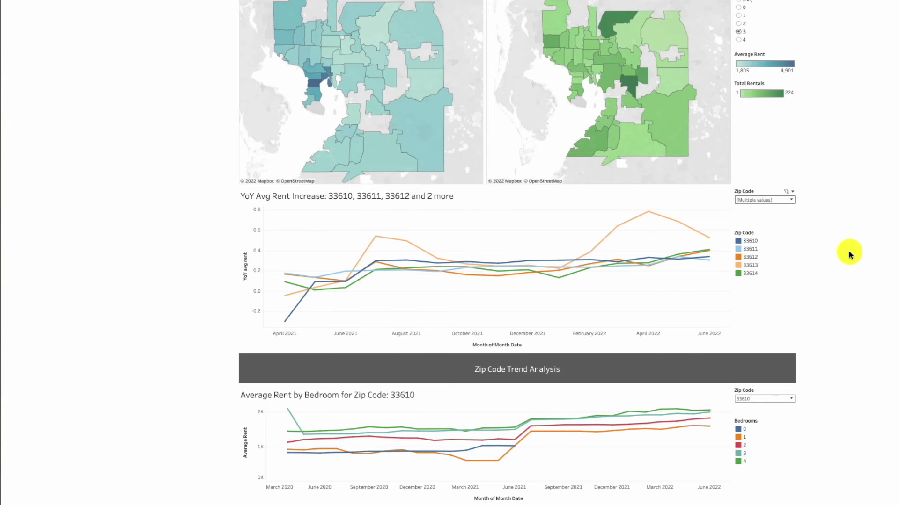
- Examine the by-bedroom trend charts in the Zip Code Trend Analysis section of the published dashboard
scroll(853, 334, down, 1)
scroll(852, 331, down, 9)
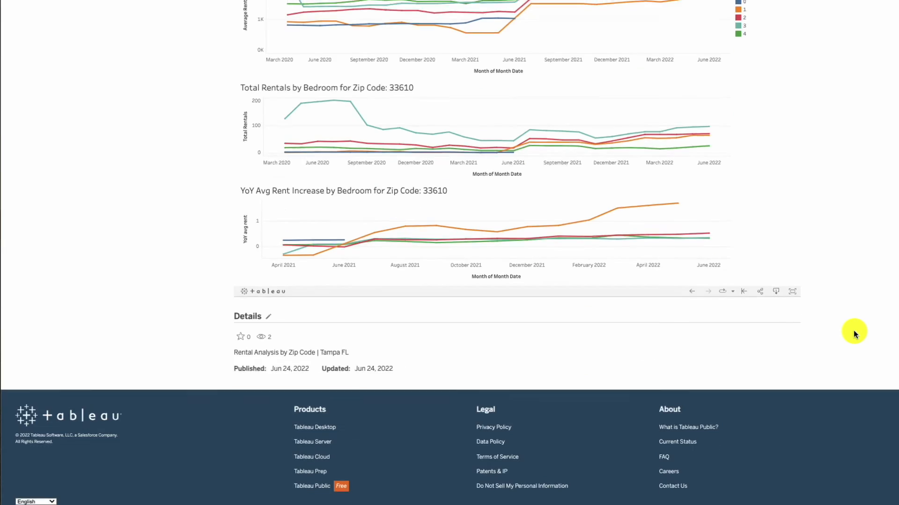
scroll(853, 331, up, 4)
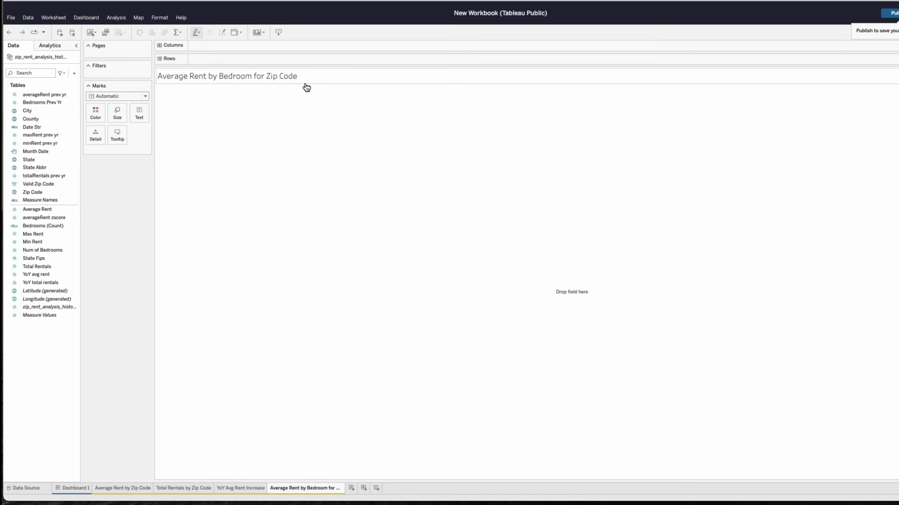
- Change the Bedrooms field's data type to Number (whole) and convert the field to discrete
click(42, 226)
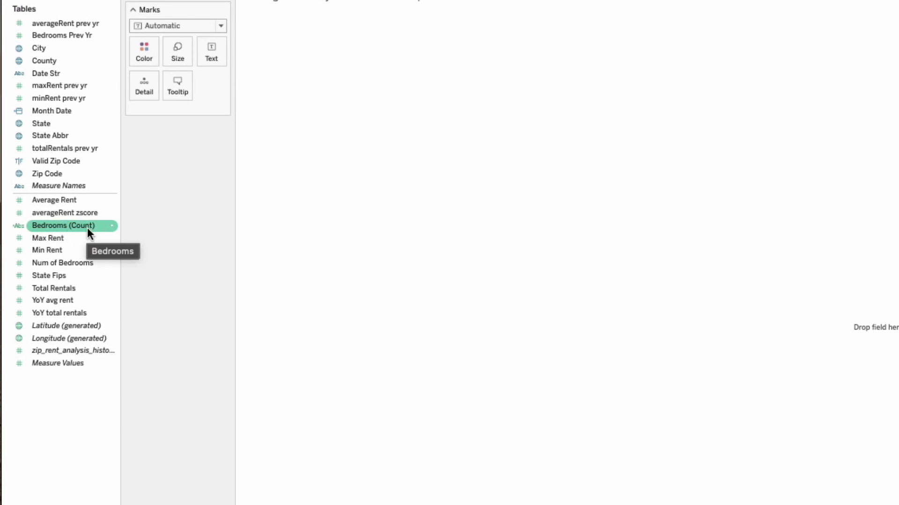
click(112, 226)
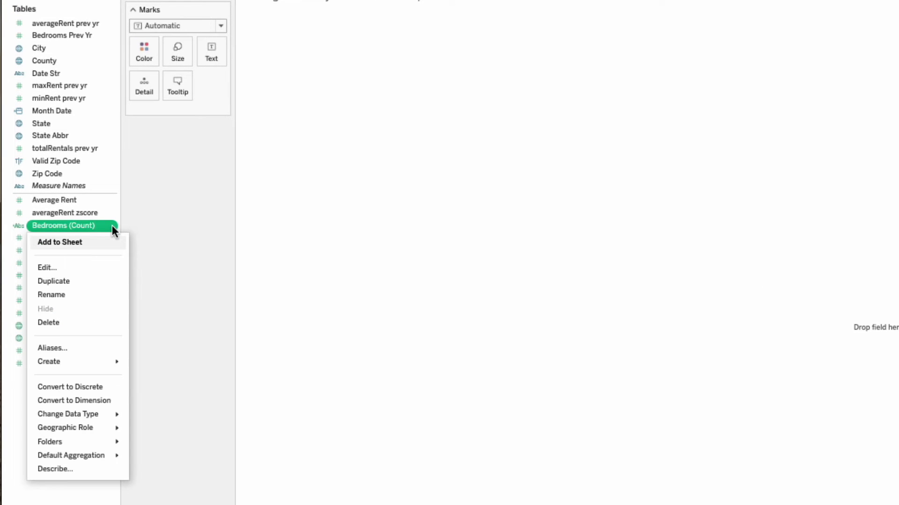
mouse_move(79, 416)
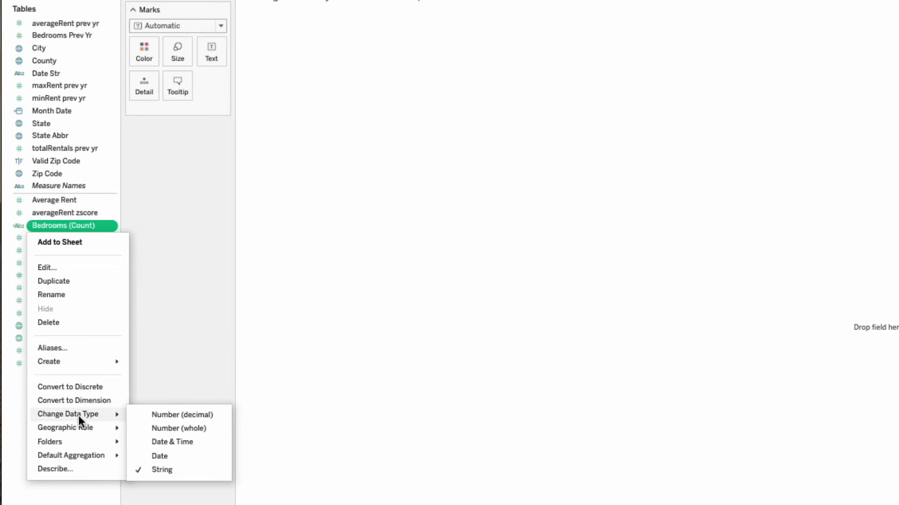
click(165, 429)
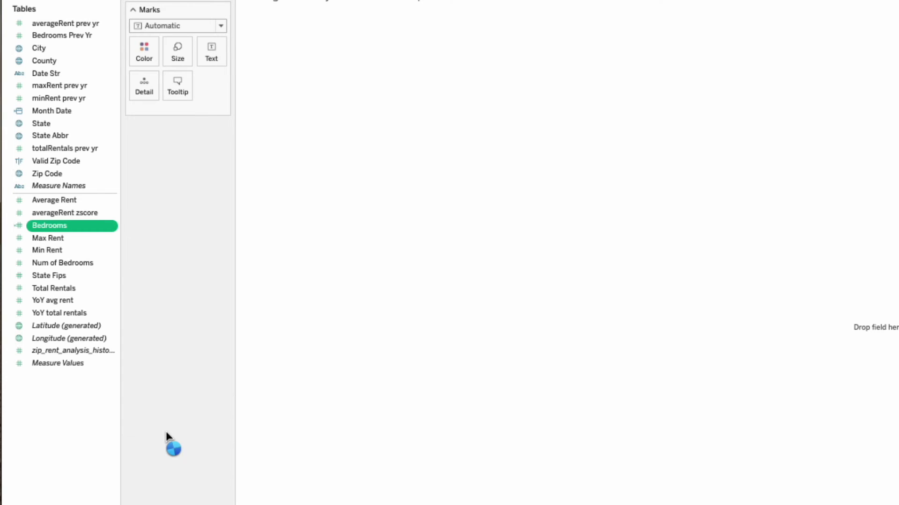
click(112, 226)
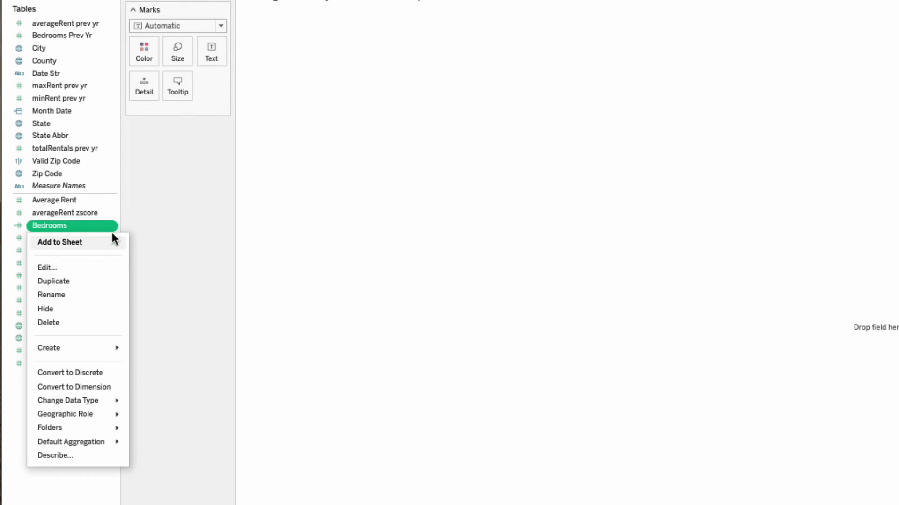
click(83, 372)
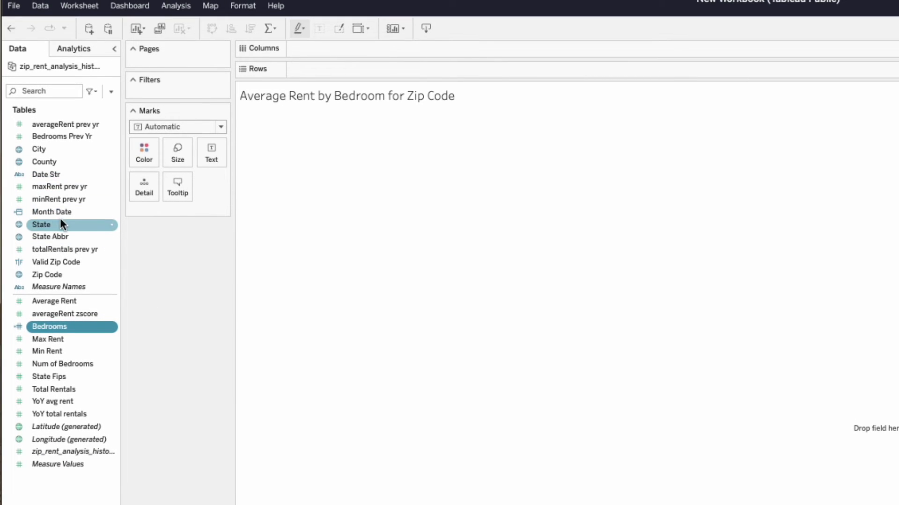
- Plot Average Rent as rows against Month Date as columns, with the date set to continuous Month (May 2015 format)
drag(55, 211, 397, 53)
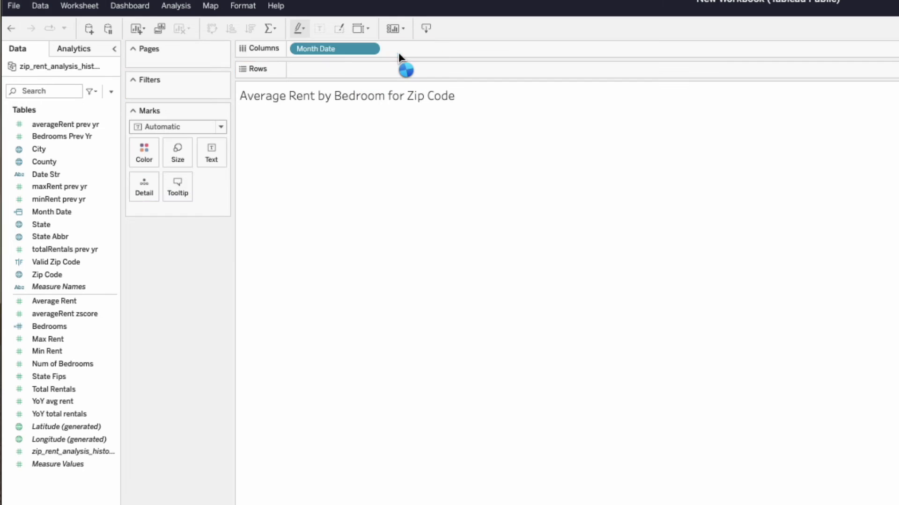
click(372, 50)
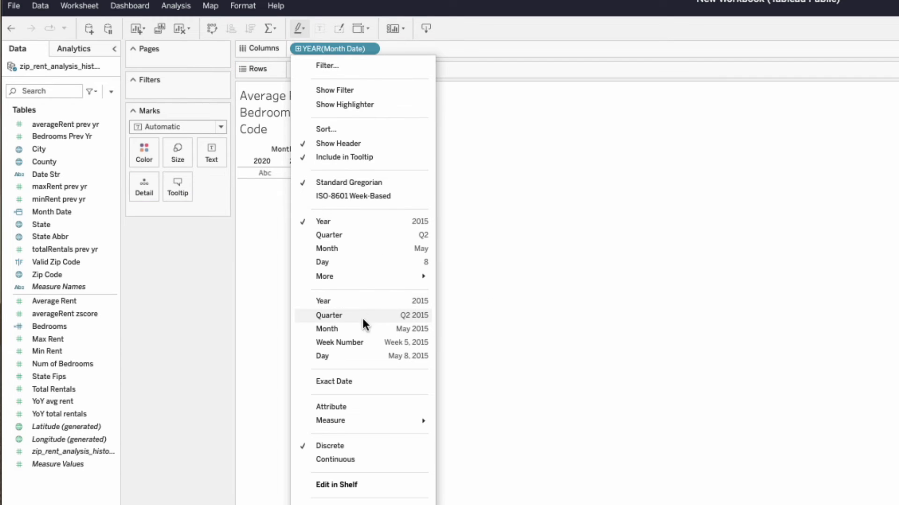
click(346, 330)
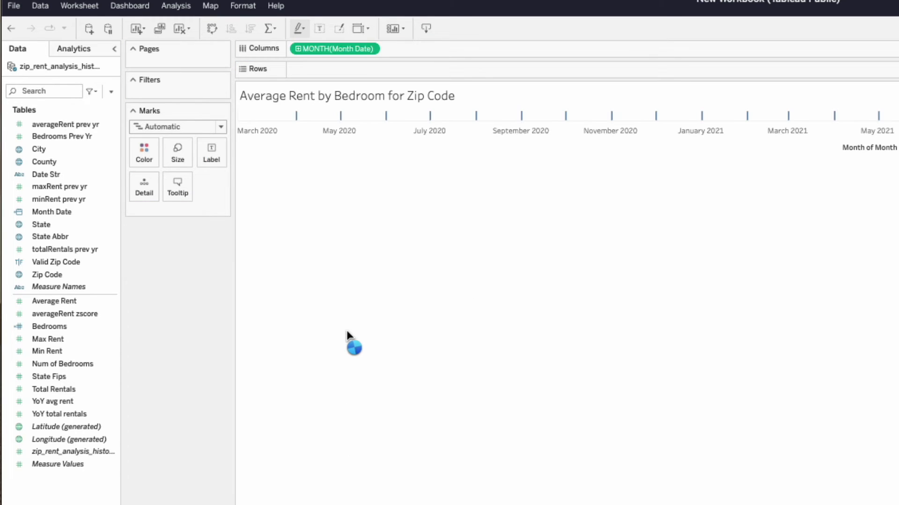
click(49, 302)
drag(46, 301, 372, 75)
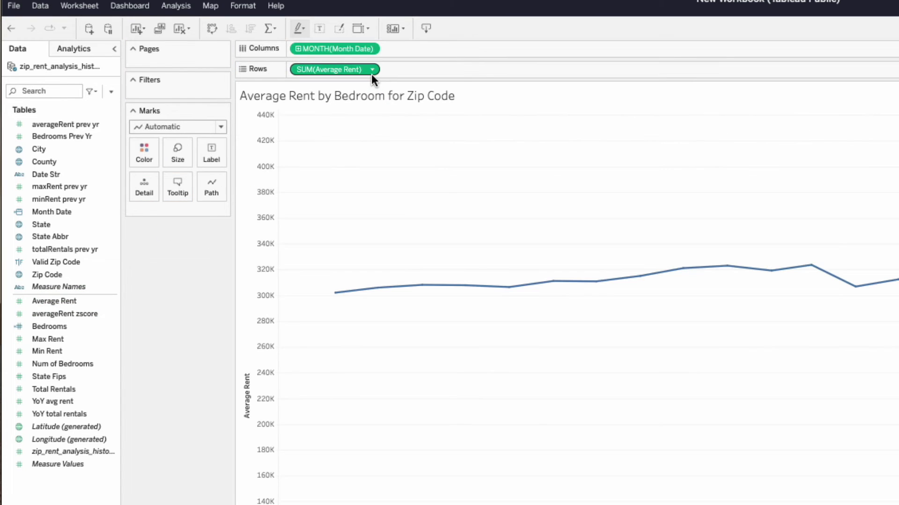
- Filter the Average Rent by Bedroom chart to zip code 33610
click(70, 275)
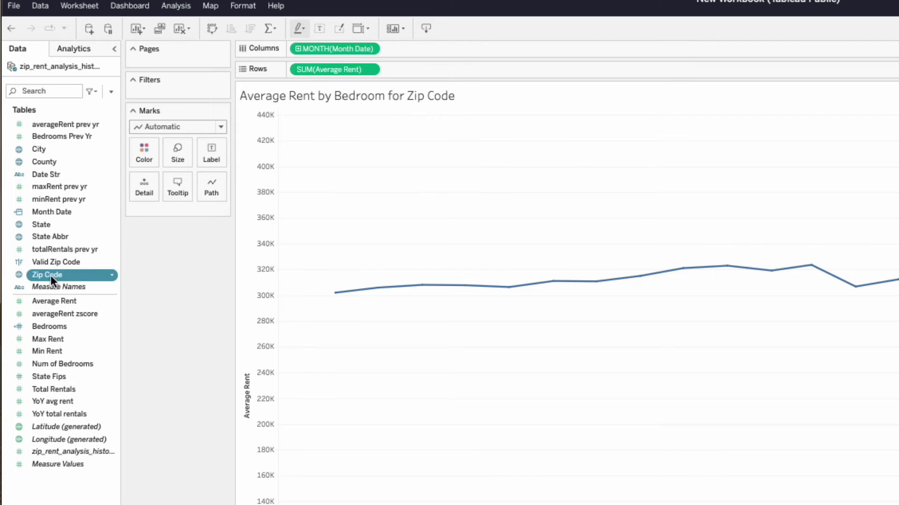
drag(51, 275, 197, 94)
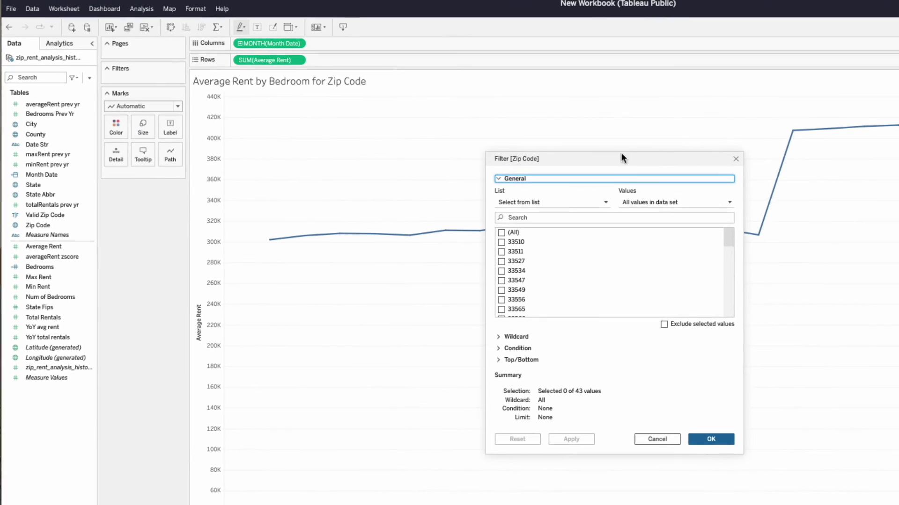
drag(728, 237, 727, 279)
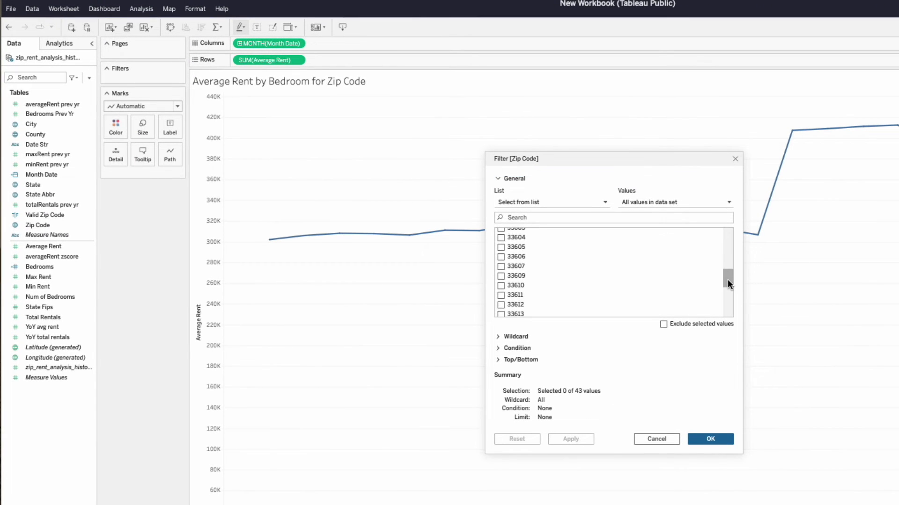
click(501, 285)
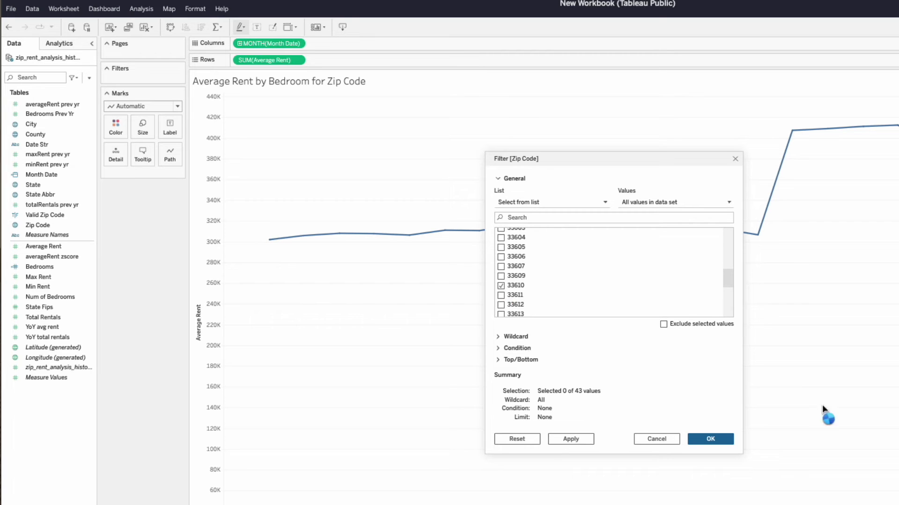
click(709, 441)
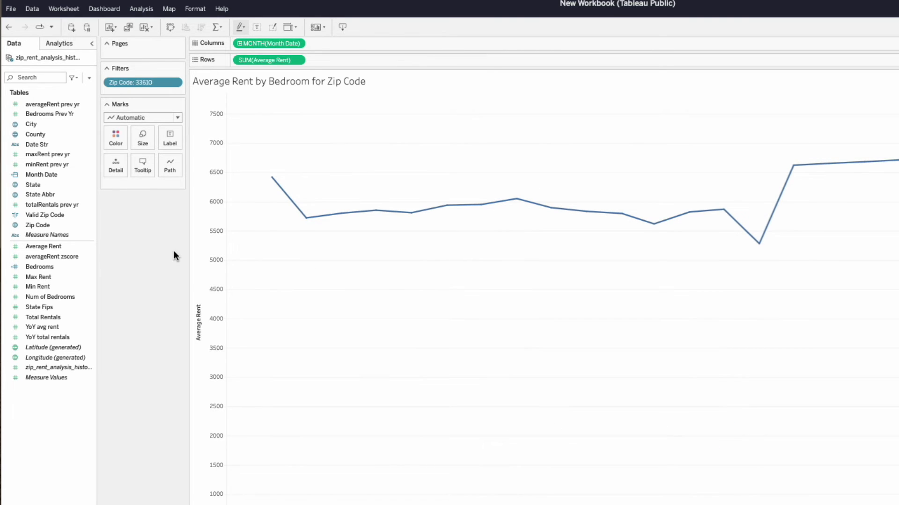
- Color the average rent lines by Bedrooms, using the field as a dimension
click(40, 268)
drag(33, 268, 113, 139)
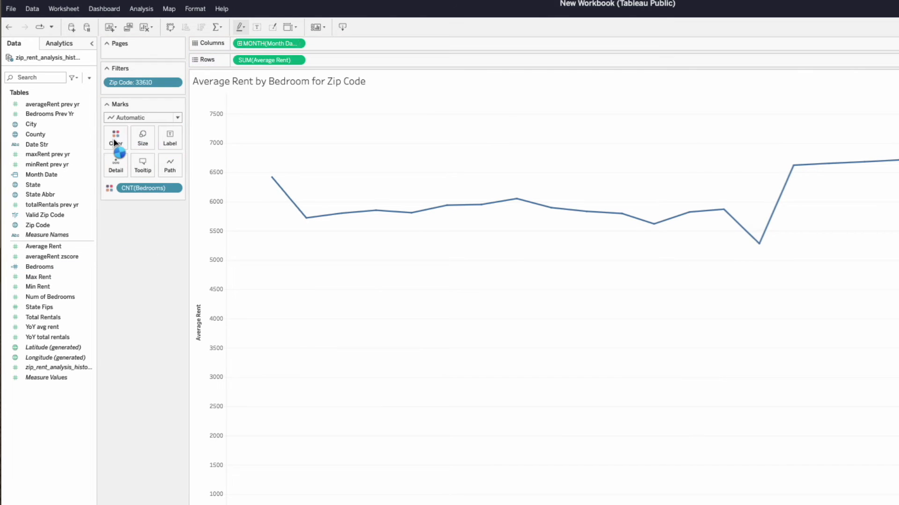
click(175, 189)
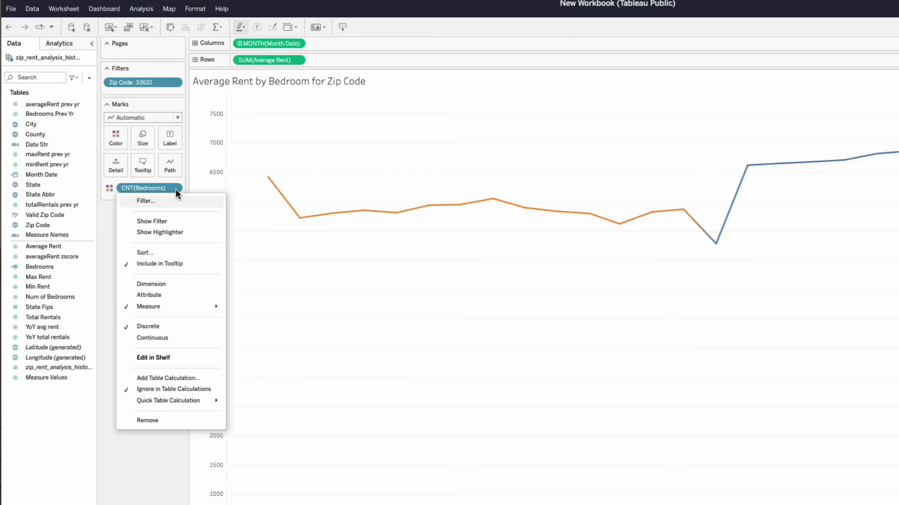
click(163, 285)
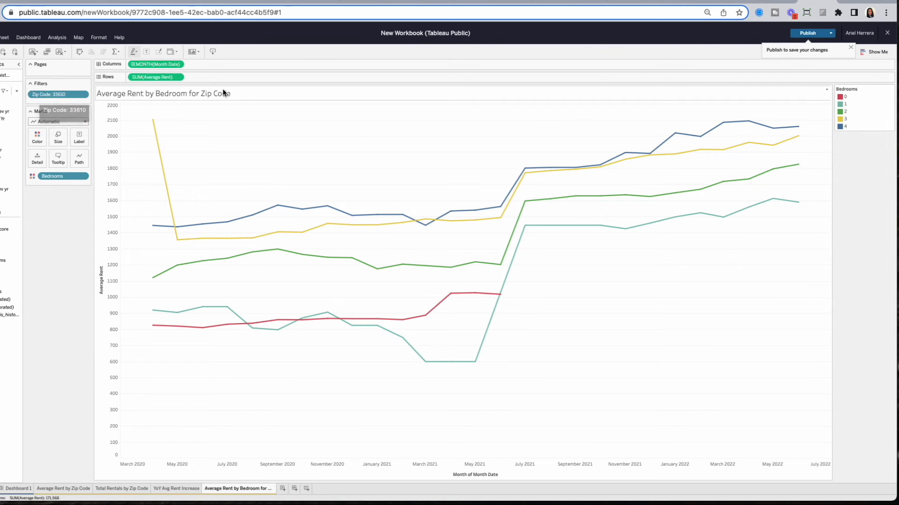
- Extend the chart title to read "<Sheet Name>: <Zip Code>" by adding a colon and the Zip Code field
double_click(241, 96)
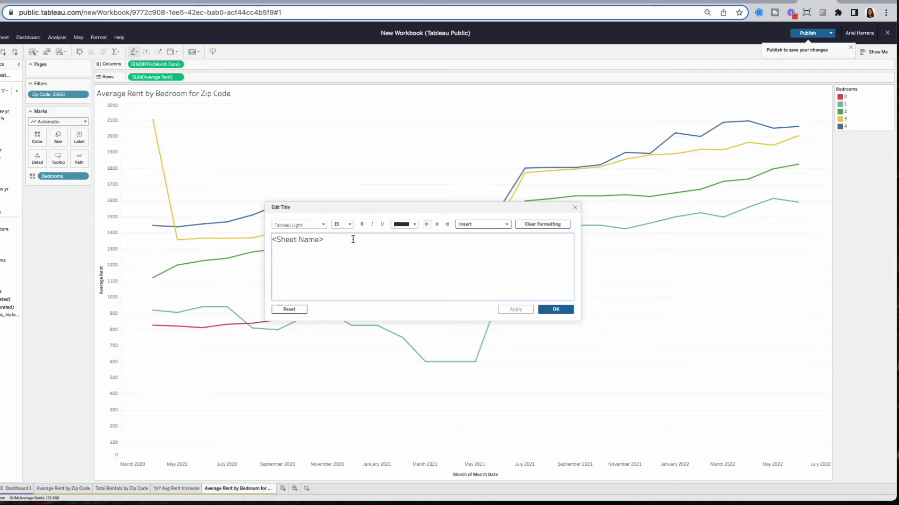
text(:)
click(507, 224)
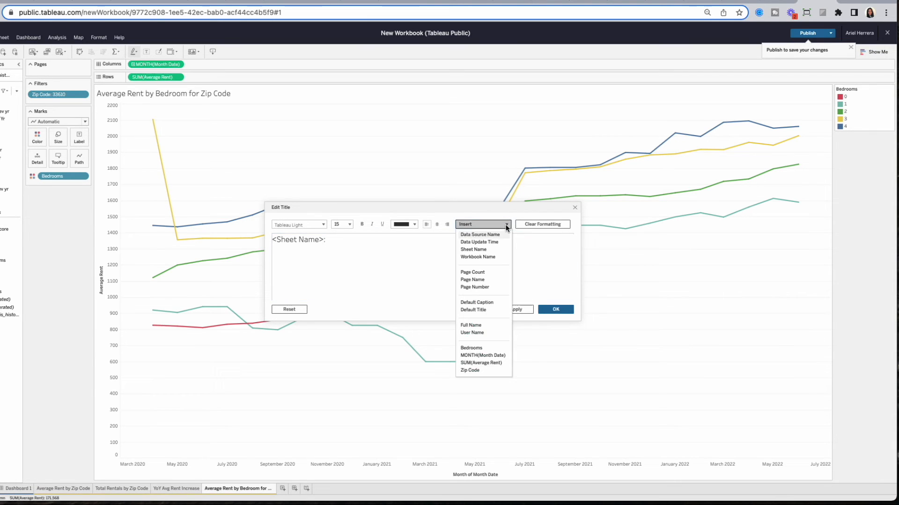
click(467, 370)
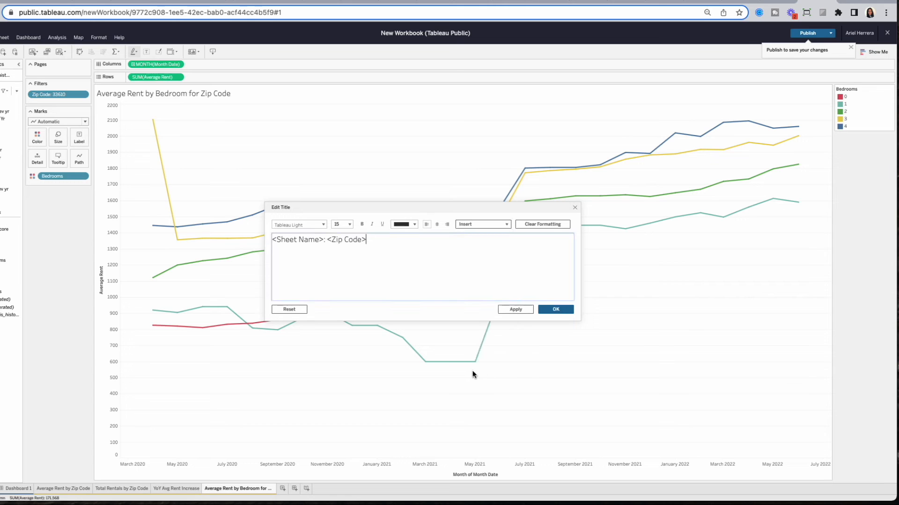
click(550, 311)
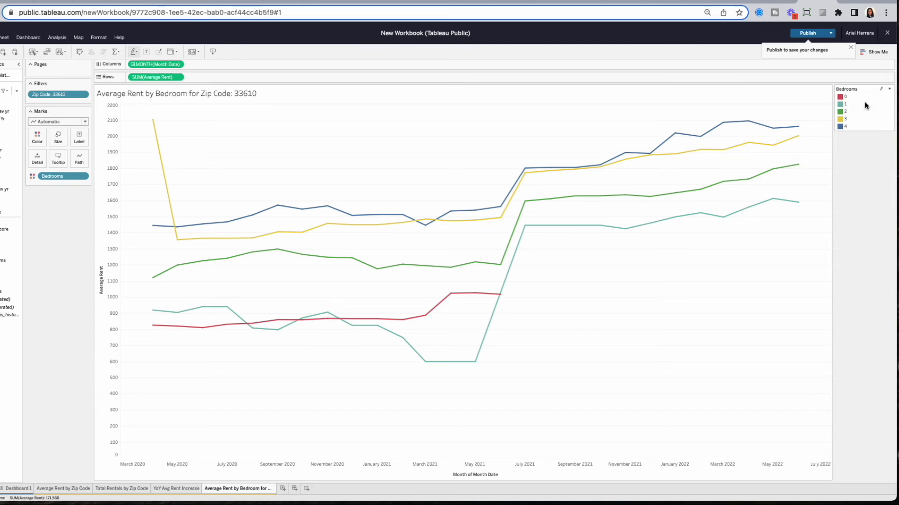
- Assign the Tableau 20 color palette to the Bedrooms values
click(888, 89)
click(863, 99)
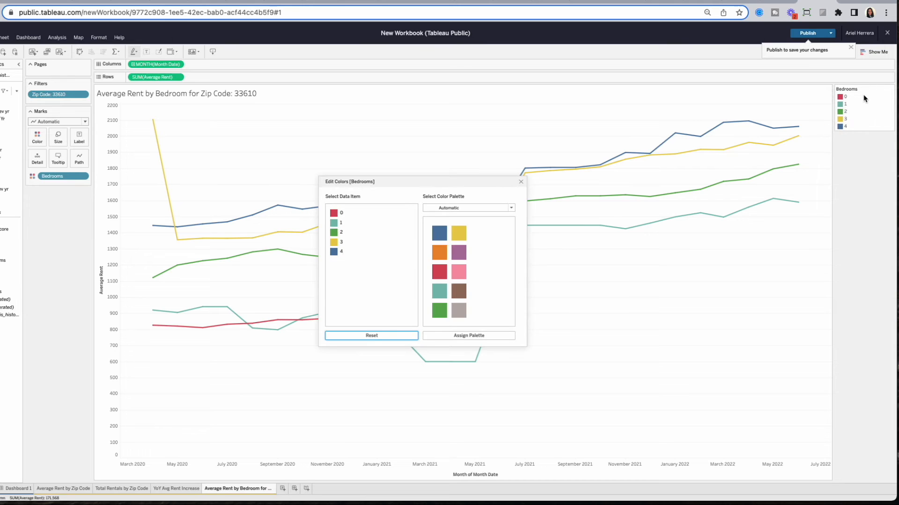
click(512, 208)
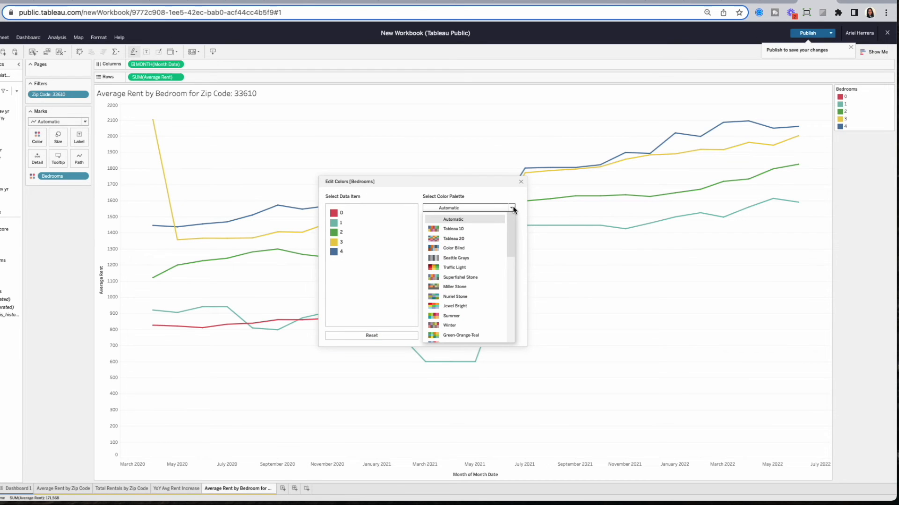
click(477, 239)
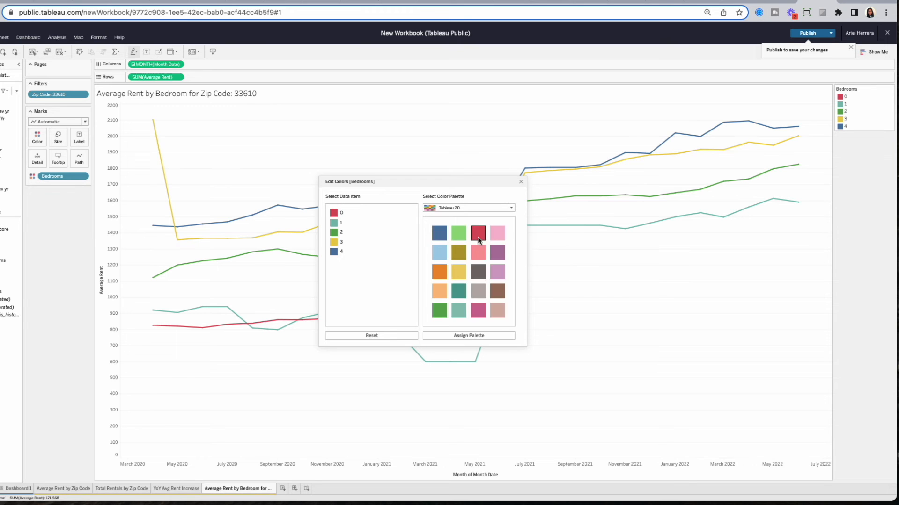
click(436, 336)
click(371, 349)
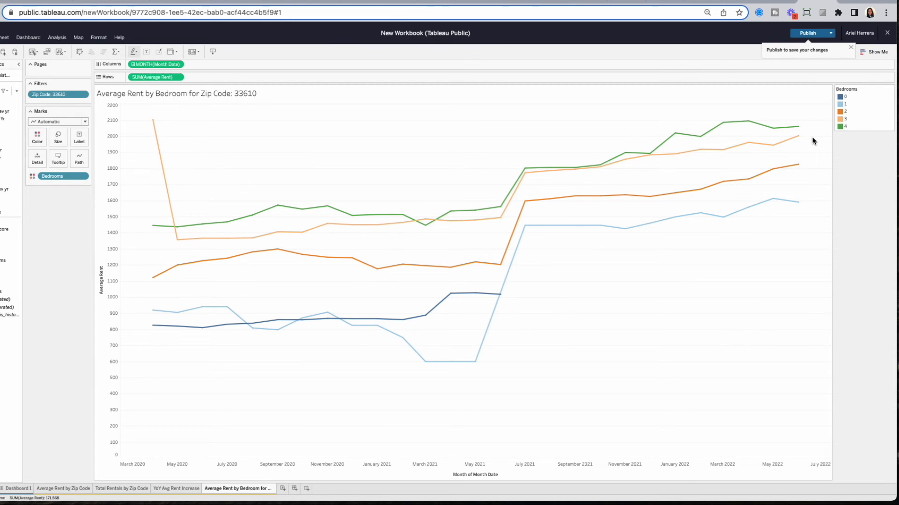
- Duplicate the Average Rent by Bedroom for Zip Code sheet and set the sheet tab color to green
click(696, 0)
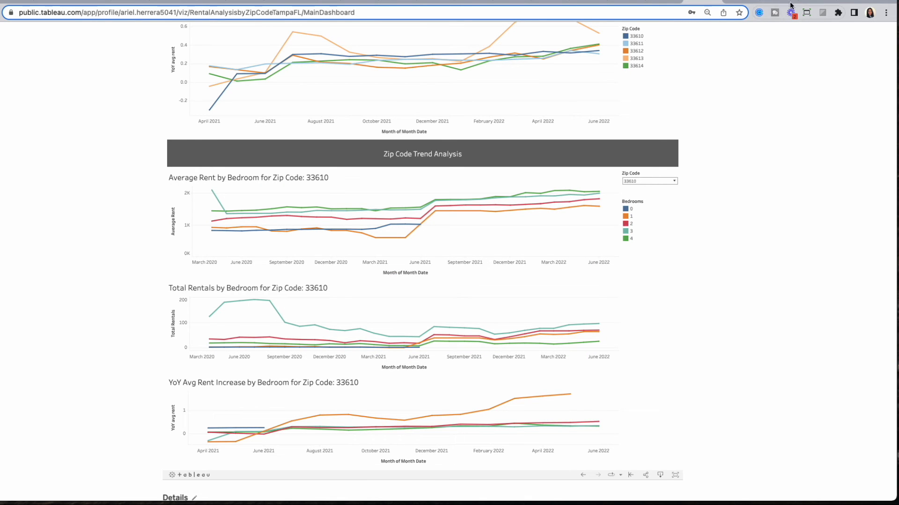
click(804, 3)
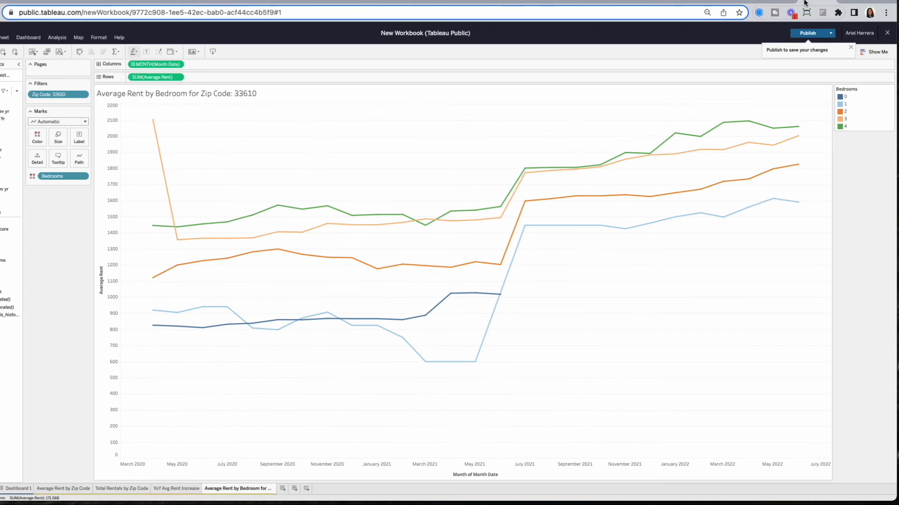
right_click(238, 490)
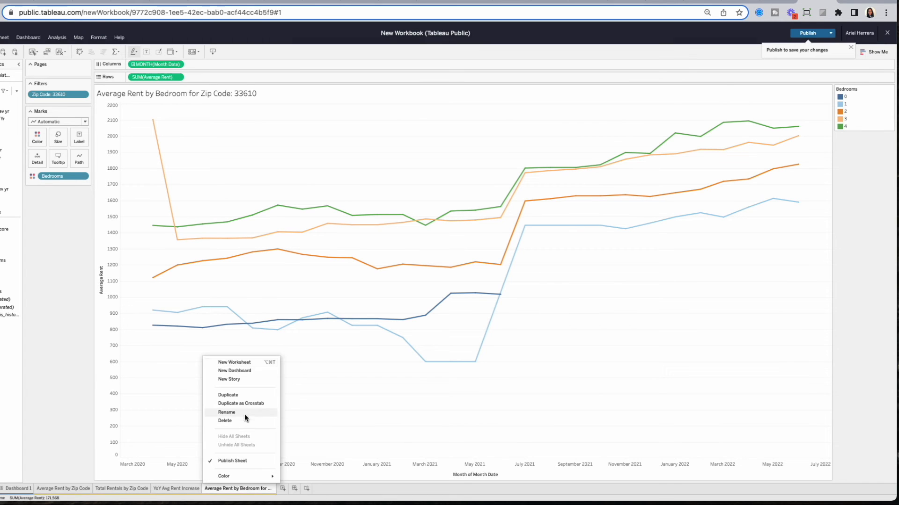
click(244, 396)
right_click(239, 490)
mouse_move(262, 476)
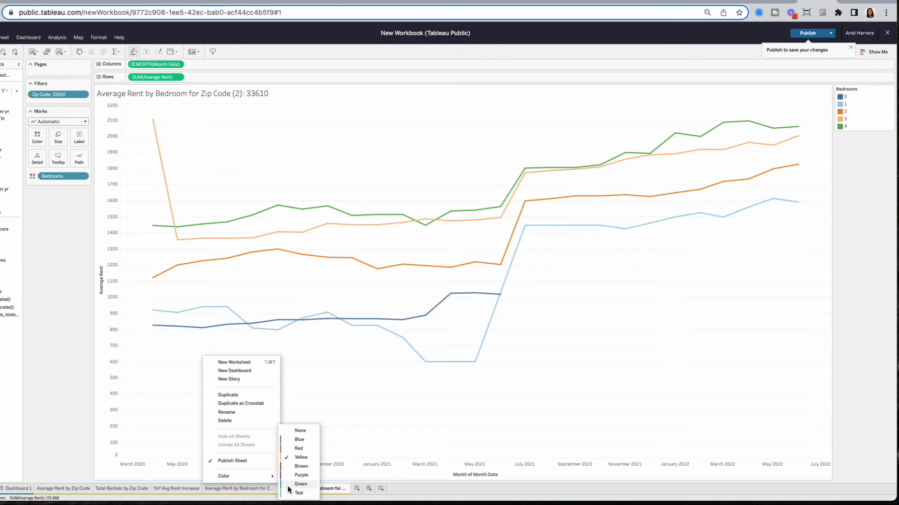
click(300, 485)
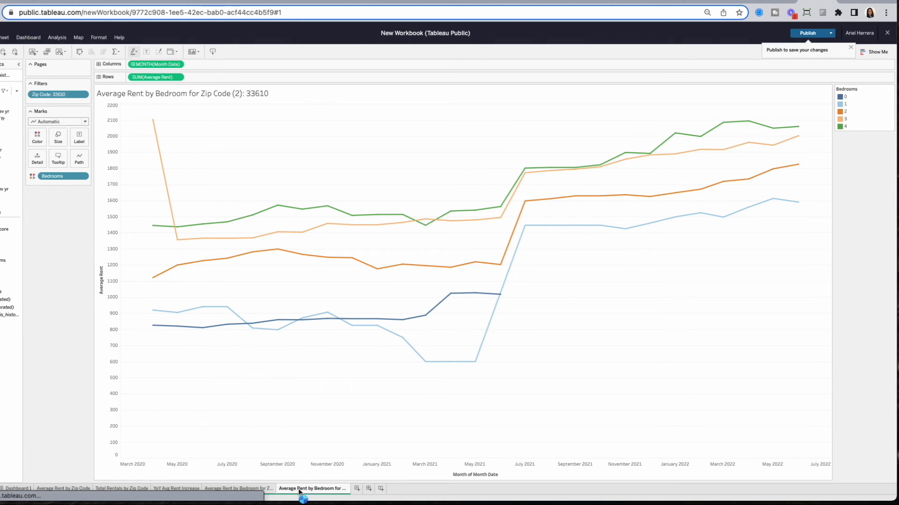
- Rename the duplicated sheet "Total Rentals by Bedroom for Zip Code" and plot Total Rentals in place of Average Rent
right_click(302, 490)
click(306, 414)
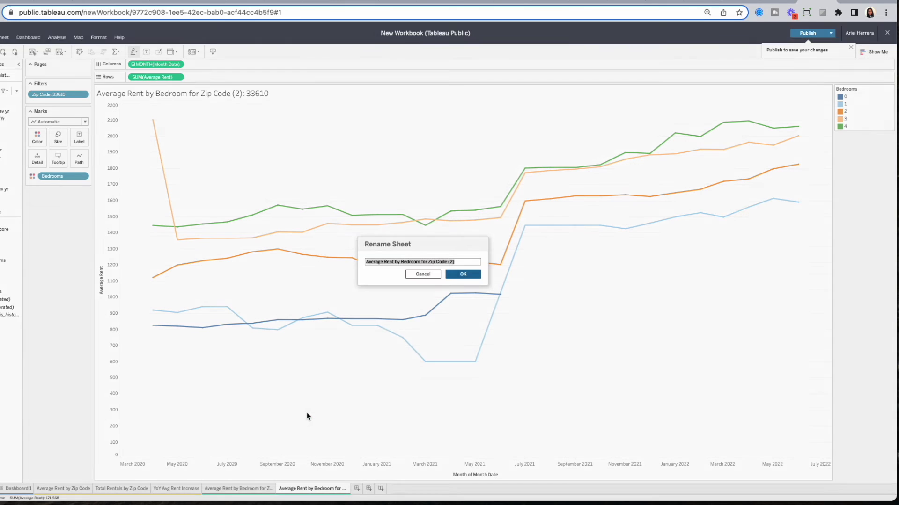
click(395, 261)
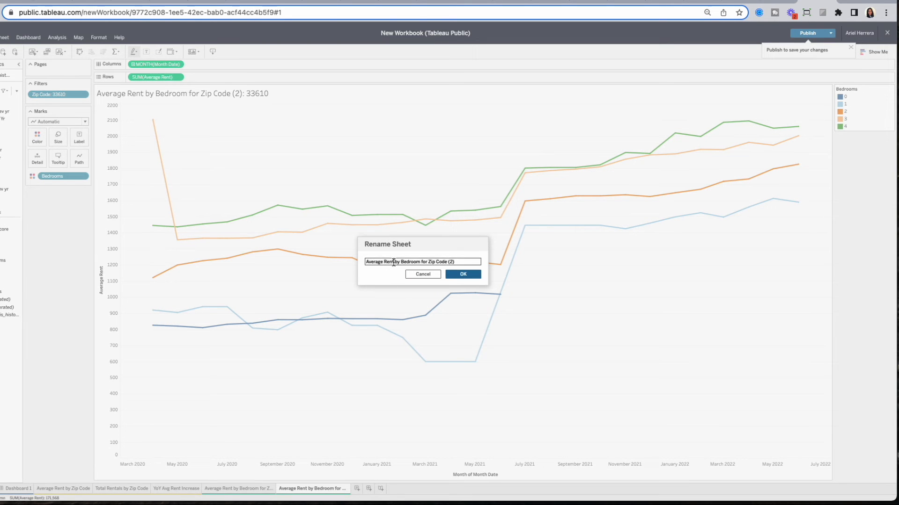
key(super+BackSpace)
text(Total Rentals)
key(super+Right)
key(BackSpace)
key(BackSpace)
key(BackSpace)
key(BackSpace)
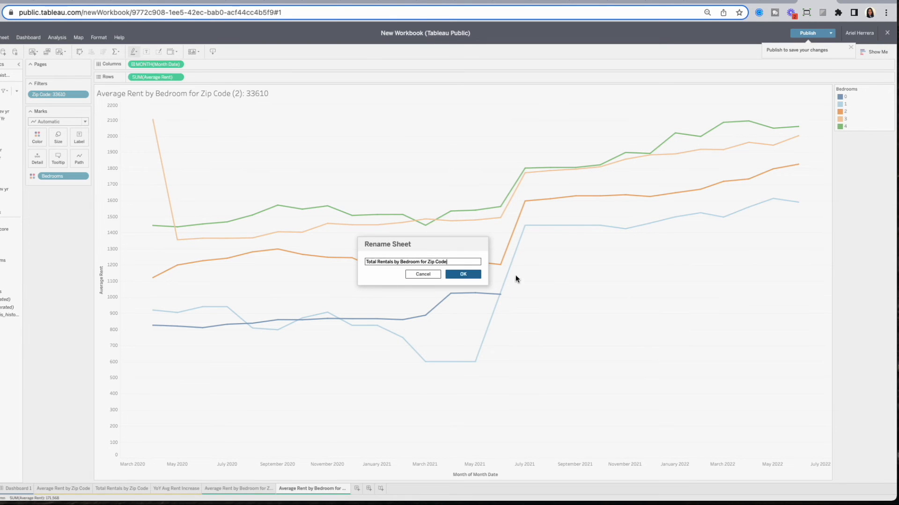
key(Return)
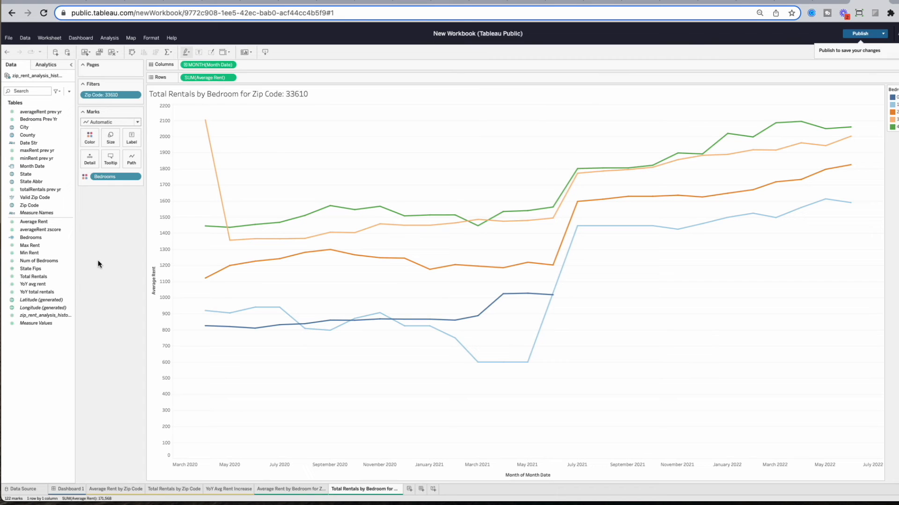
drag(24, 277, 213, 79)
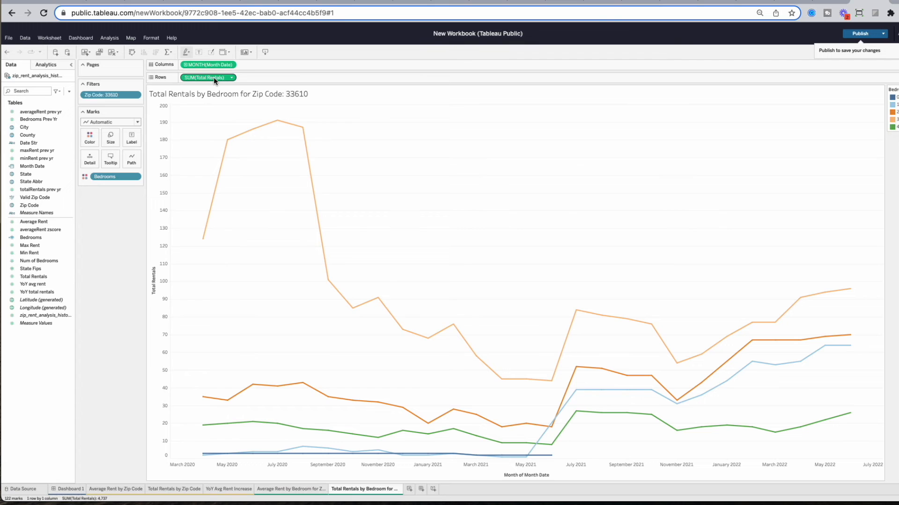
- Duplicate the Total Rentals by Bedroom sheet as "YoY Avg Rent Increase by Bedroom for Zip Code" and plot YoY avg rent instead
right_click(364, 490)
click(370, 395)
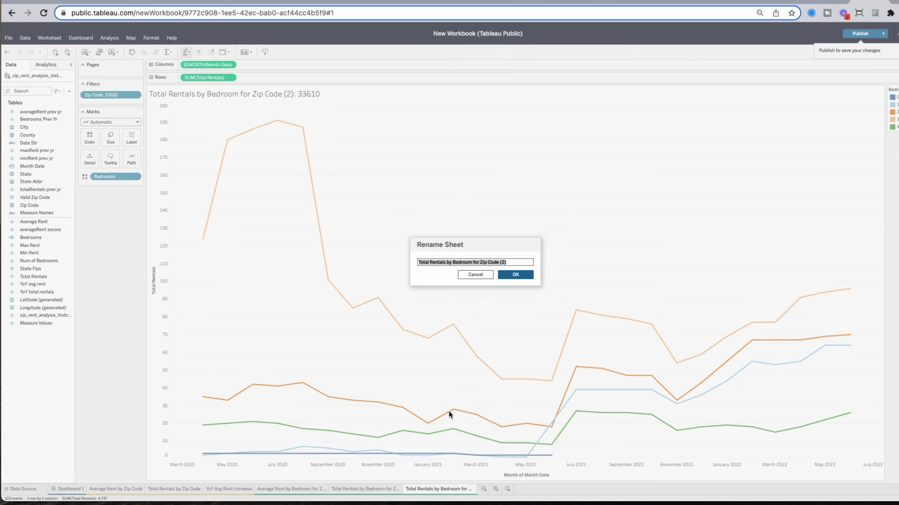
drag(418, 262, 446, 262)
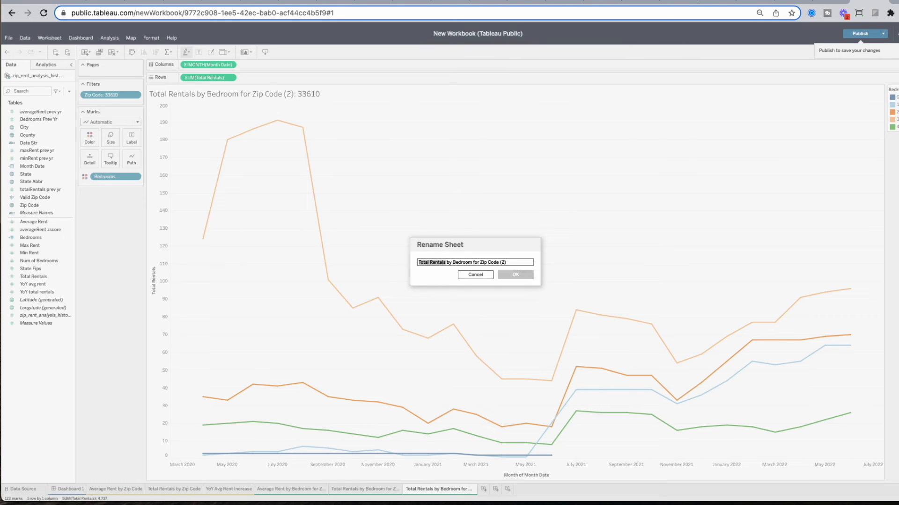
key(BackSpace)
text(YoY Av)
text(g Rent Increase)
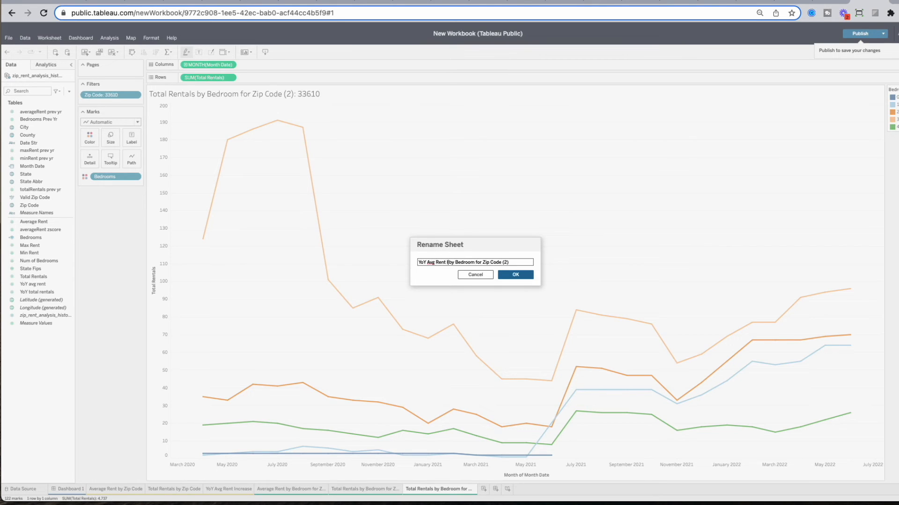
key(Return)
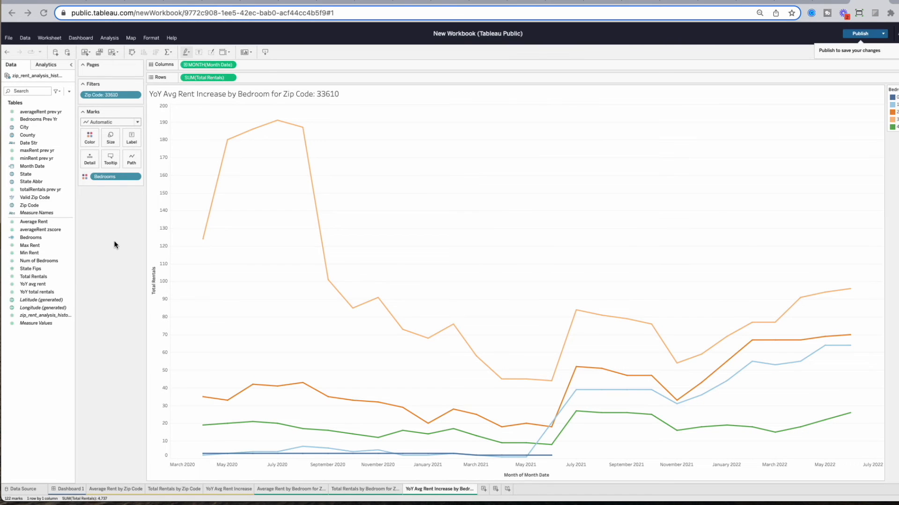
drag(31, 288, 231, 97)
drag(214, 83, 212, 77)
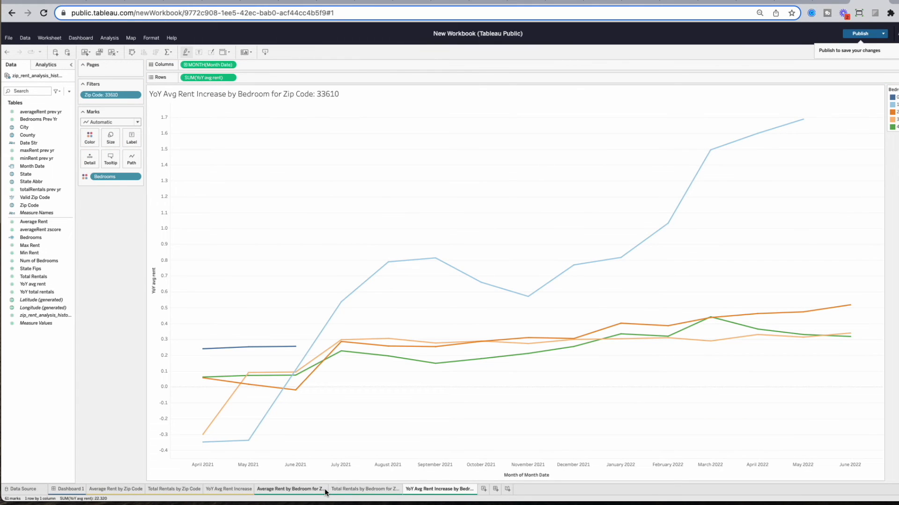
- Set the fixed height of Dashboard 1 to 1800
click(71, 489)
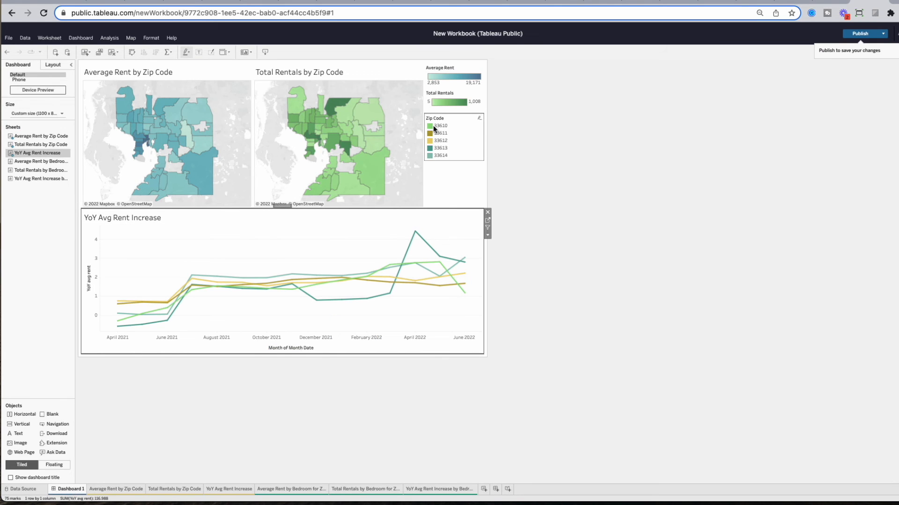
click(61, 114)
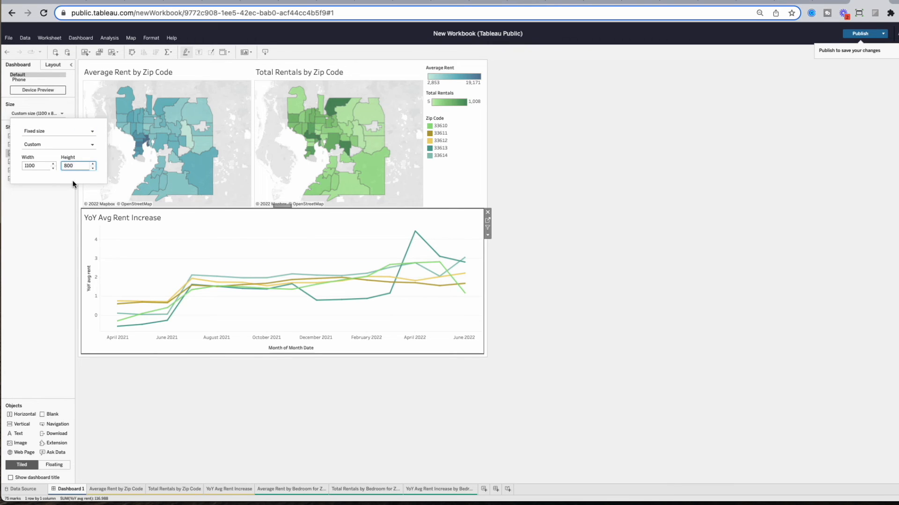
key(Return)
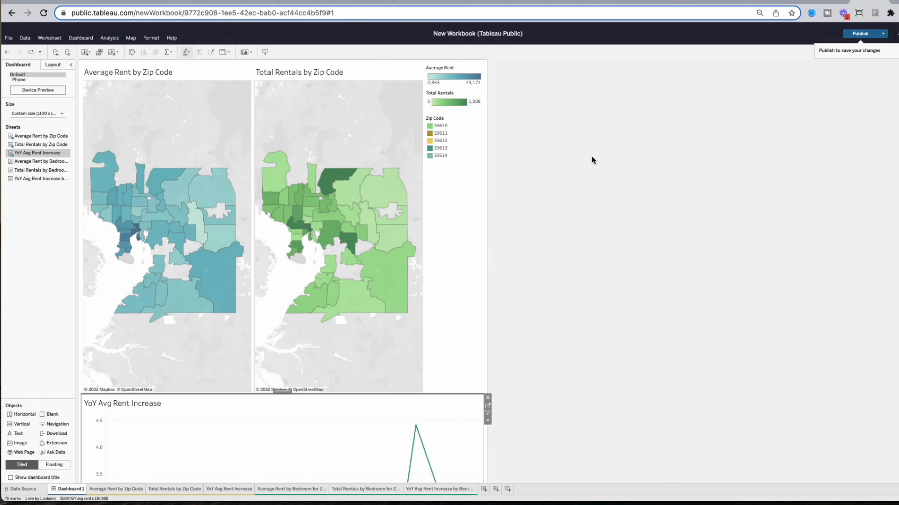
- Stack the Average Rent, Total Rentals and YoY Avg Rent Increase by Bedroom sheets below the dashboard's YoY Avg Rent Increase chart
scroll(593, 256, down, 3)
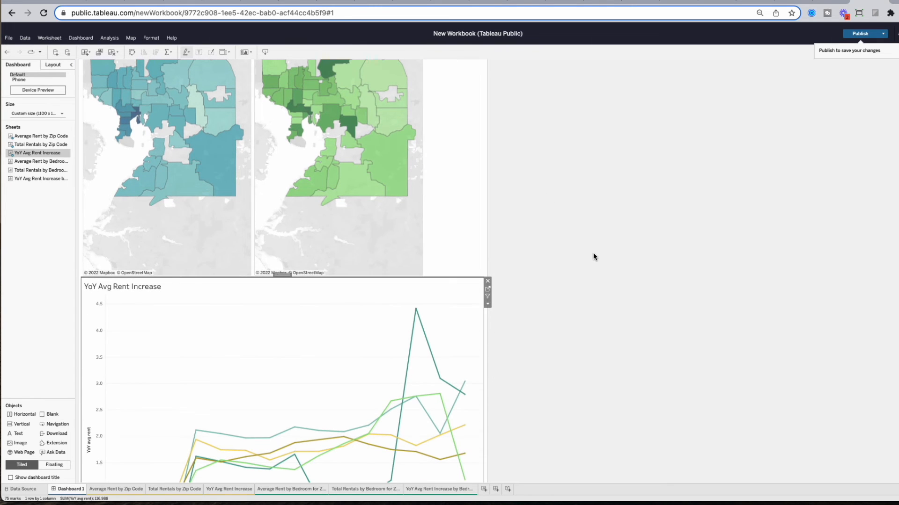
scroll(545, 344, down, 3)
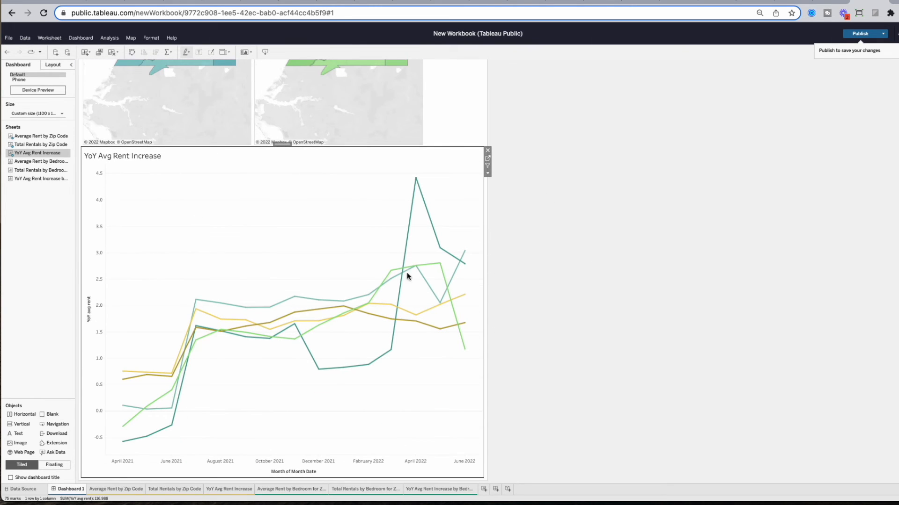
drag(66, 192, 257, 410)
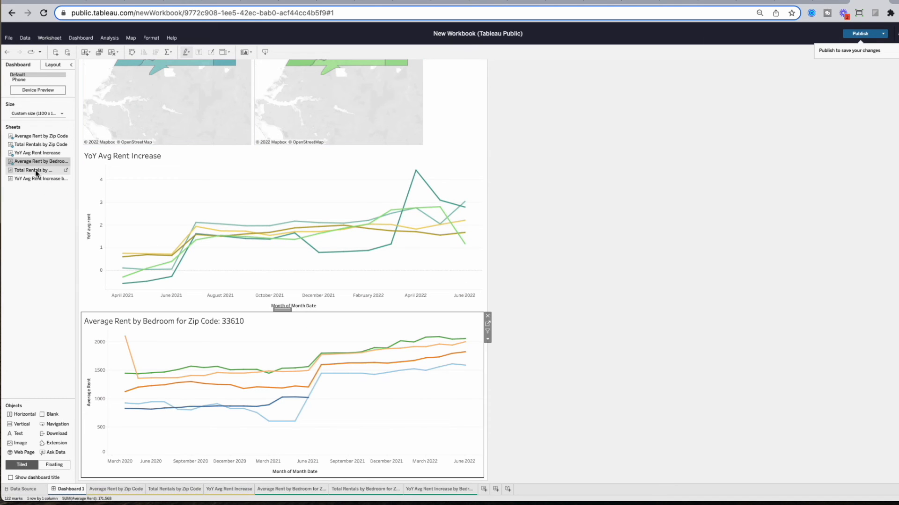
drag(36, 173, 316, 458)
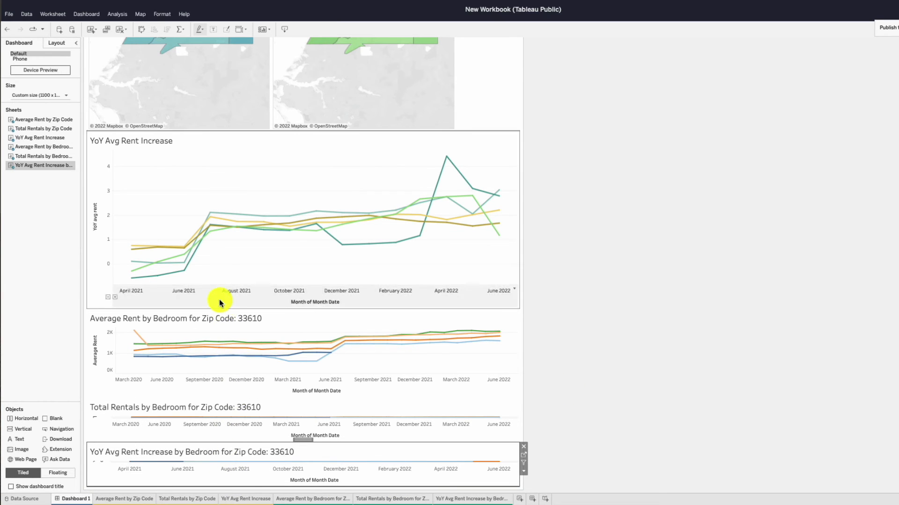
- Add a text object above the dashboard's zip code maps reading "Rental Analysis by Zip Code"
scroll(617, 249, up, 5)
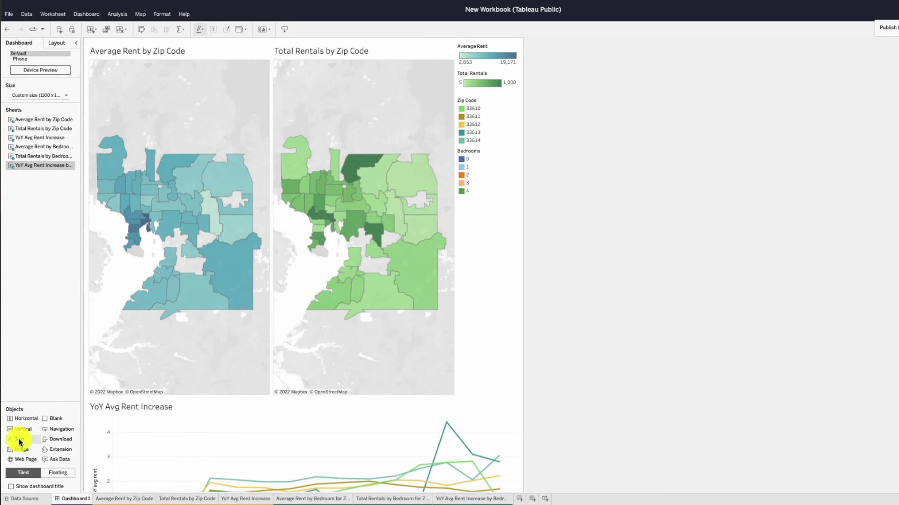
drag(19, 442, 371, 55)
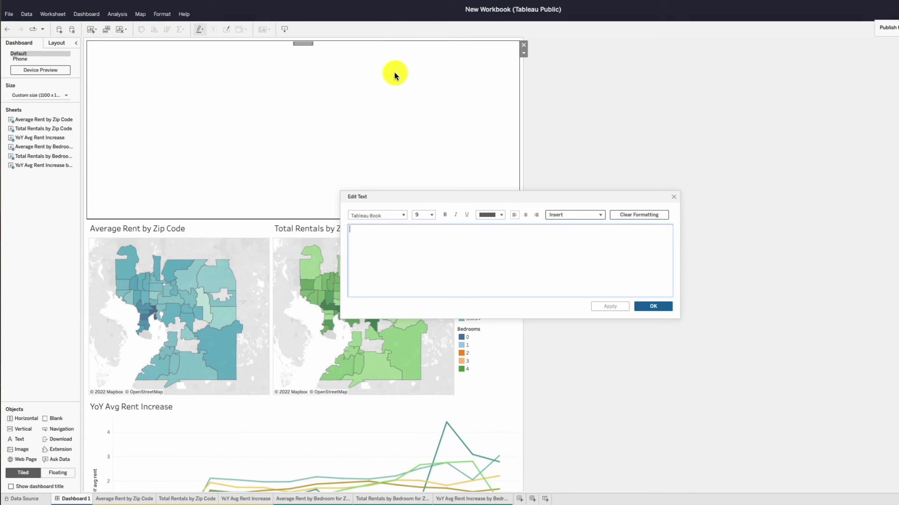
text(Rental A)
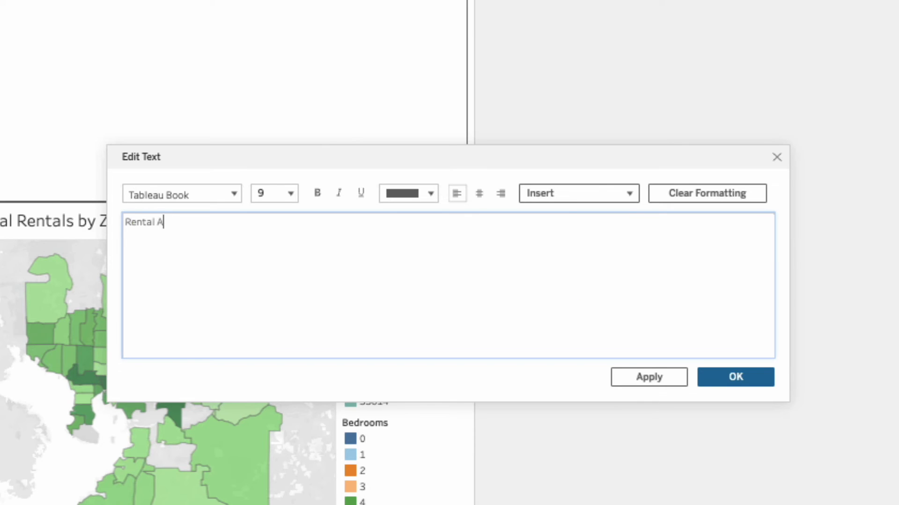
text(nalysis by Zip Code)
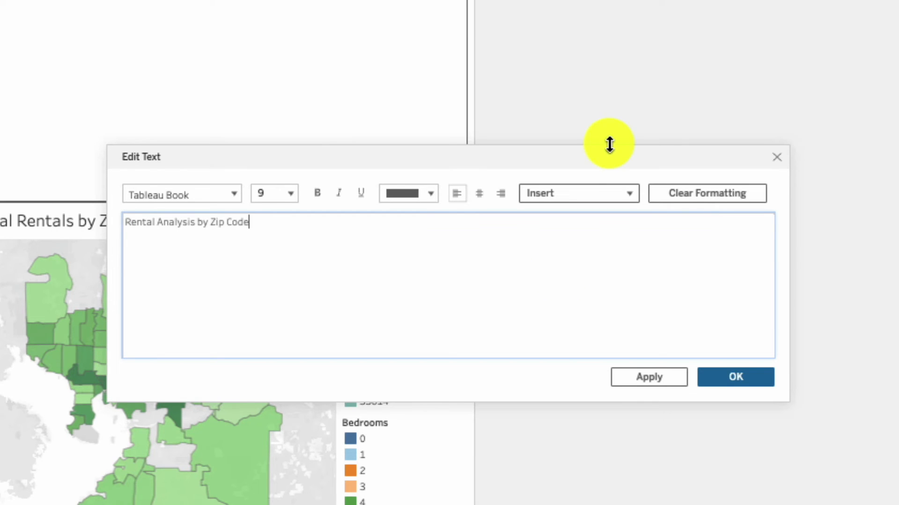
- Format the "Rental Analysis by Zip Code" text as centered, white and size 20
key(ctrl+a)
click(479, 193)
click(429, 193)
click(419, 229)
click(291, 194)
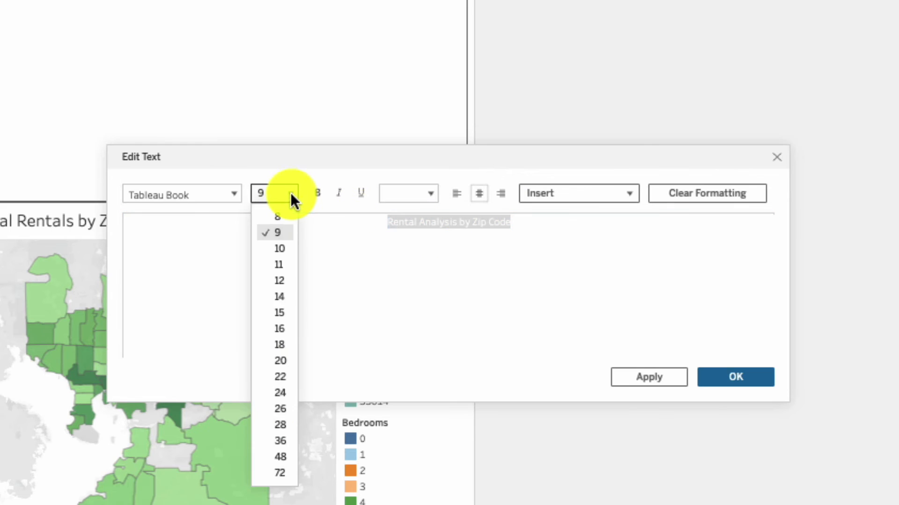
click(280, 361)
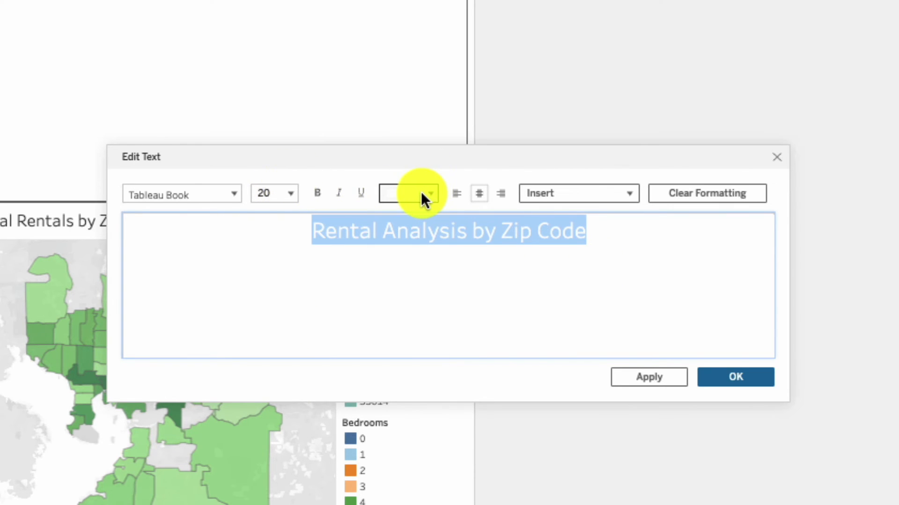
click(757, 378)
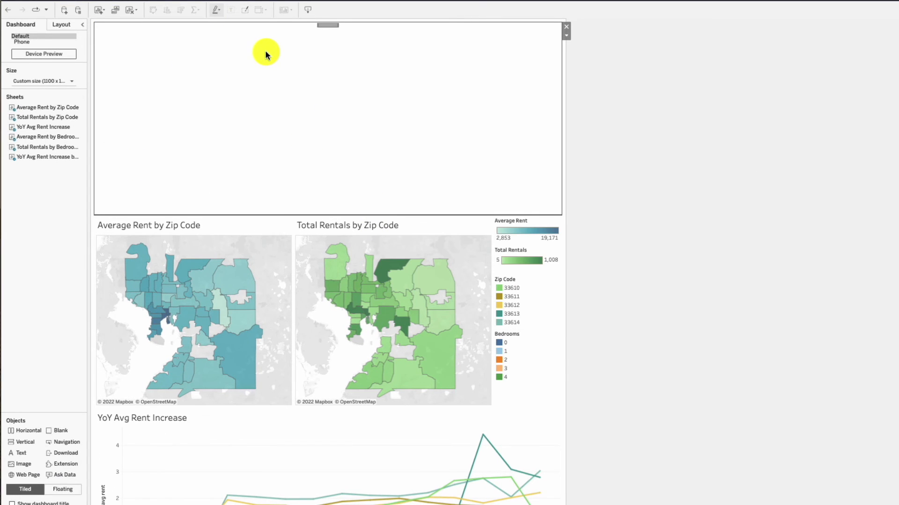
- Give the dashboard title text a dark gray background and reduce its height to a thin banner
click(61, 27)
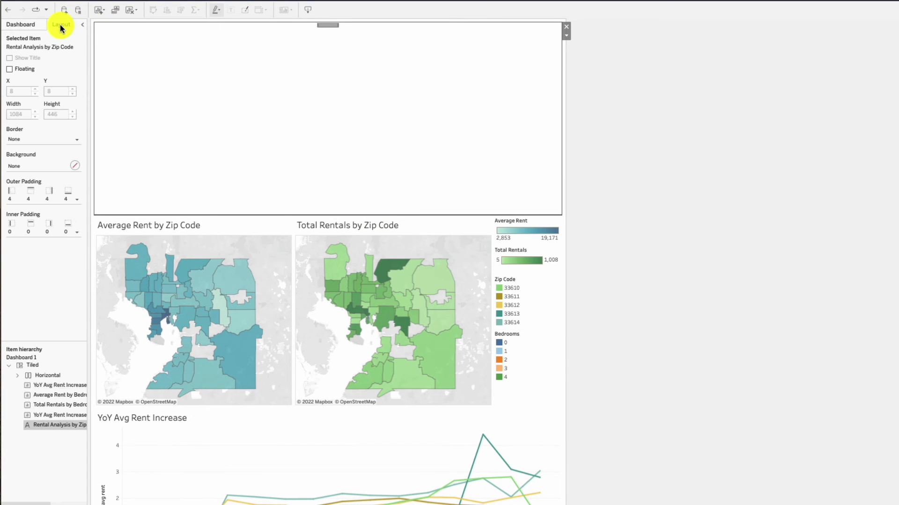
click(75, 165)
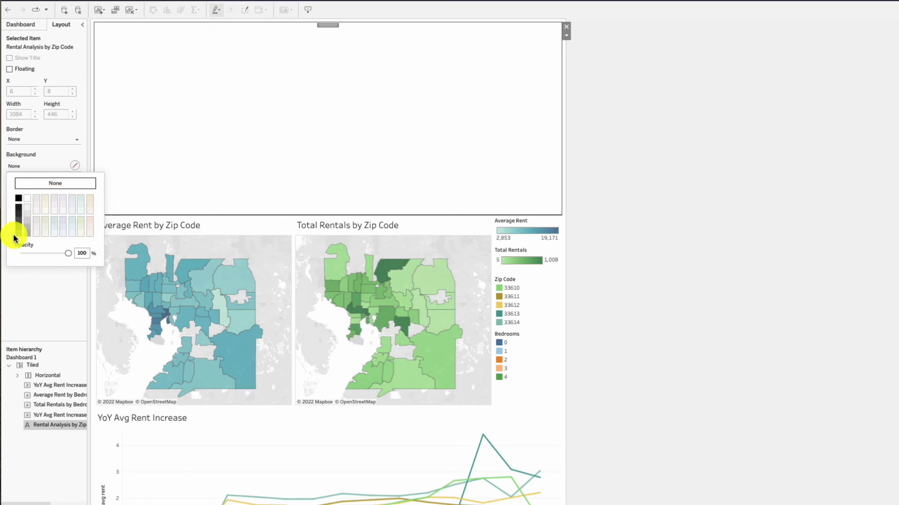
click(18, 221)
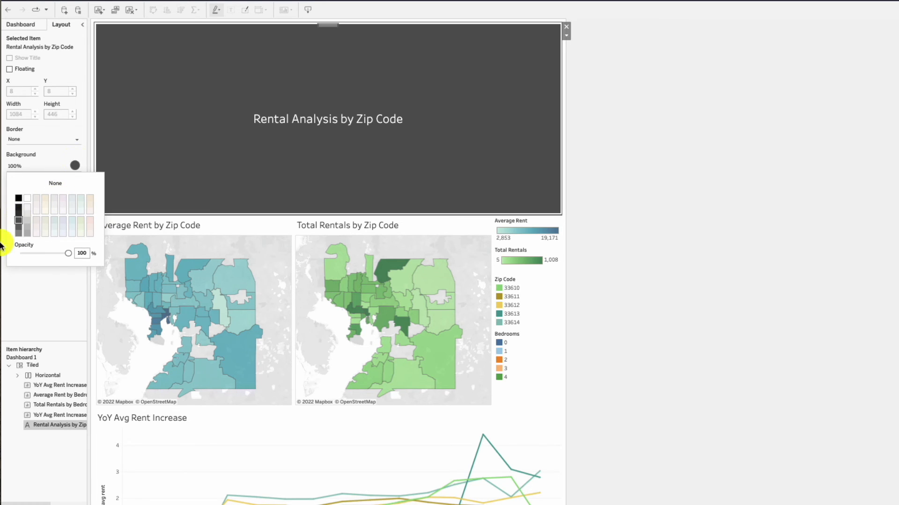
click(662, 196)
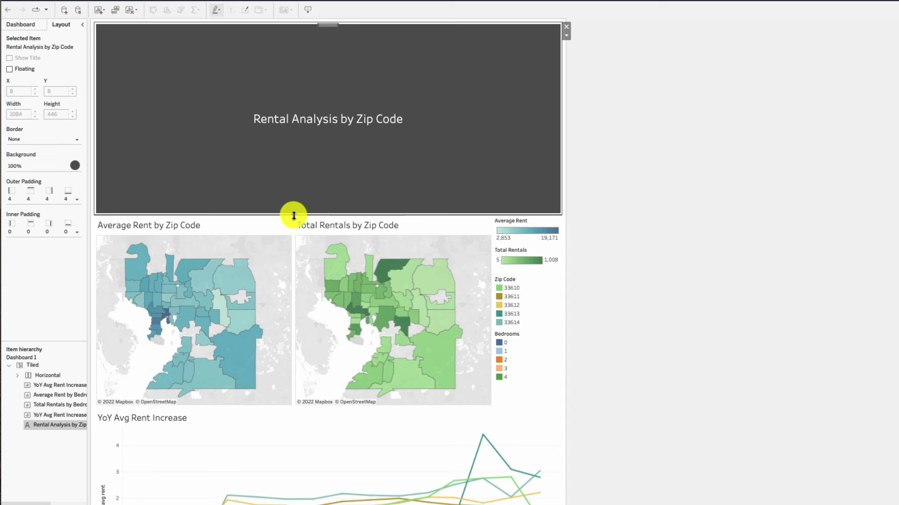
drag(293, 213, 323, 56)
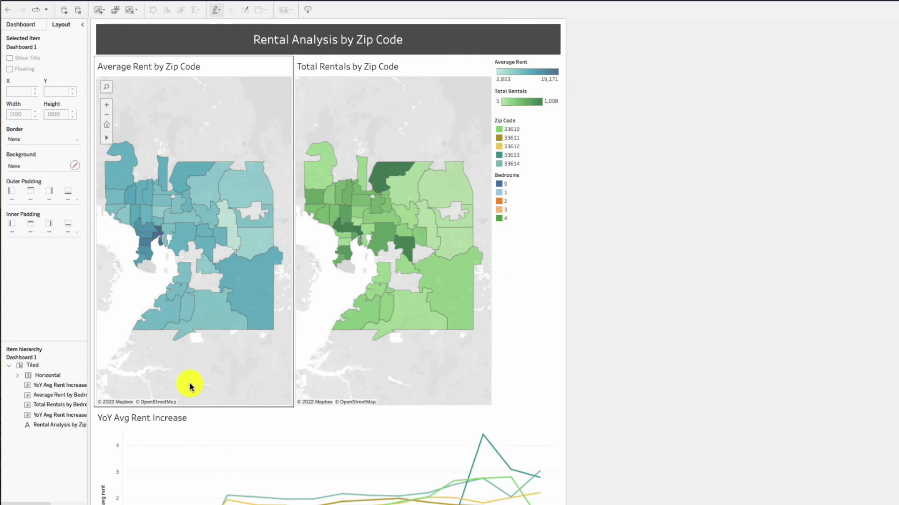
- Reduce the height of the two zip code maps on the dashboard to about 514 pixels
click(176, 406)
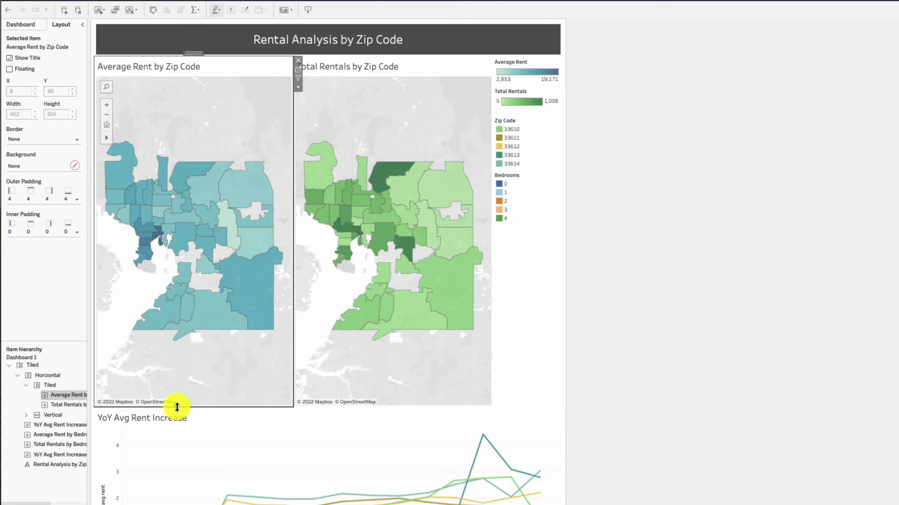
drag(177, 406, 210, 285)
scroll(518, 144, down, 2)
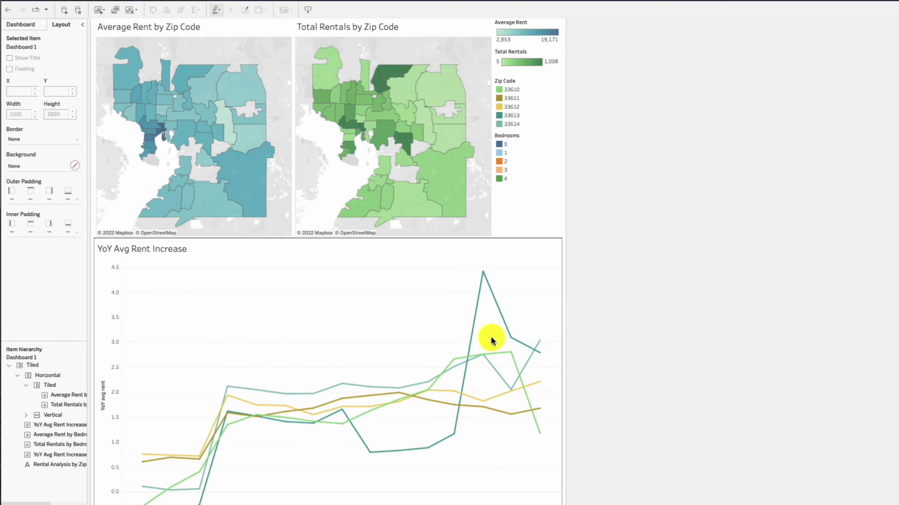
scroll(524, 169, down, 2)
scroll(524, 169, up, 3)
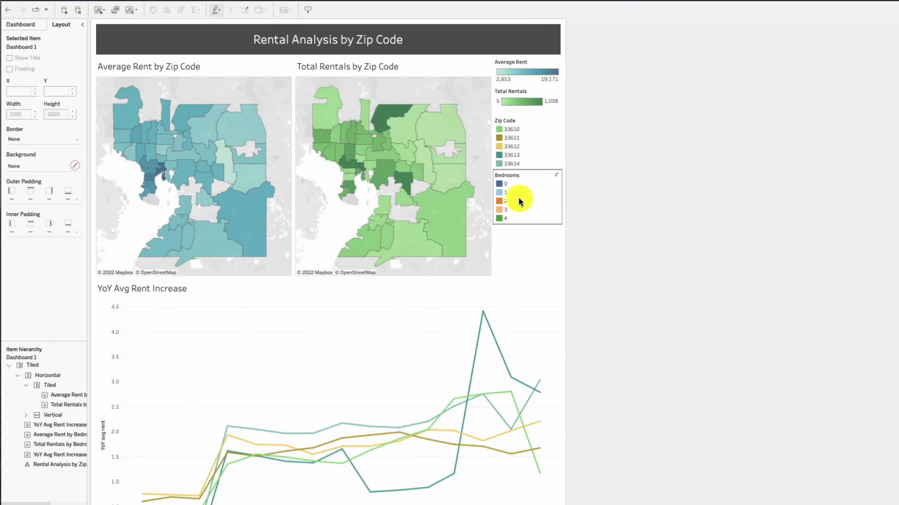
scroll(532, 315, down, 3)
scroll(608, 197, up, 3)
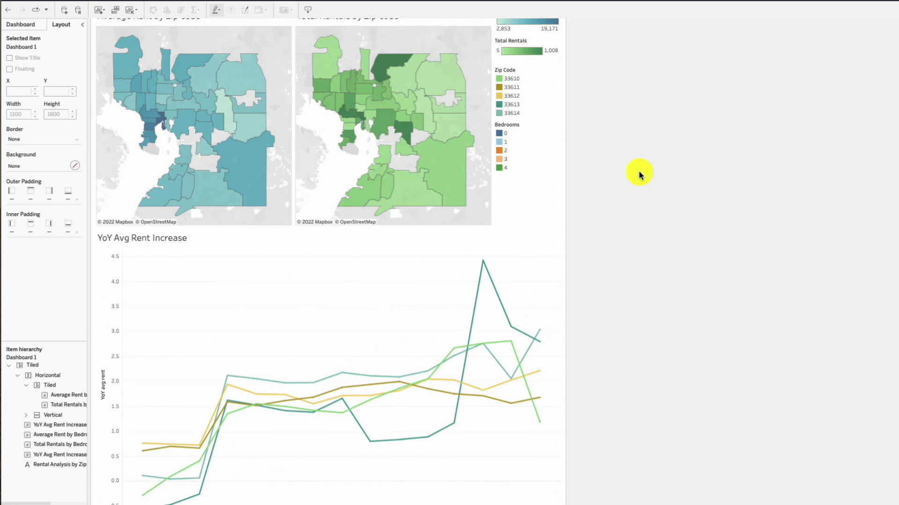
- Move the Zip Code color legend beside the YoY Avg Rent Increase chart
click(517, 97)
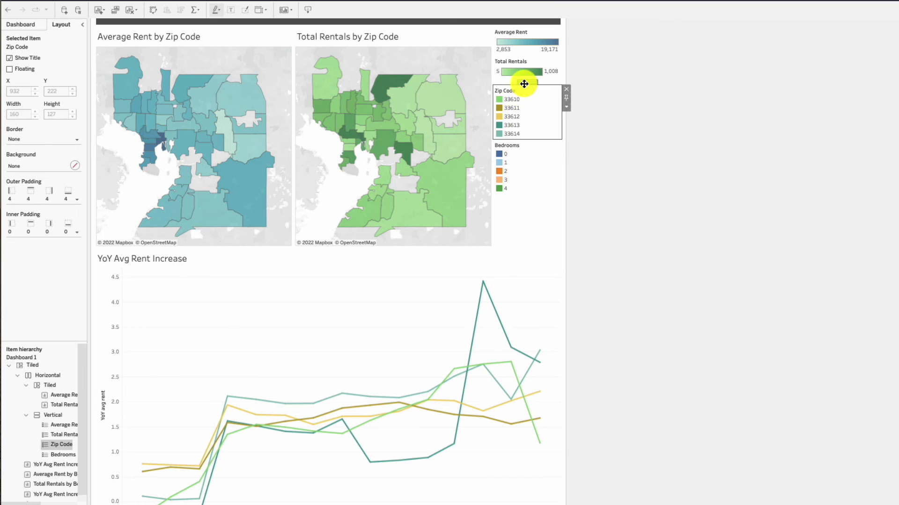
drag(524, 86, 517, 291)
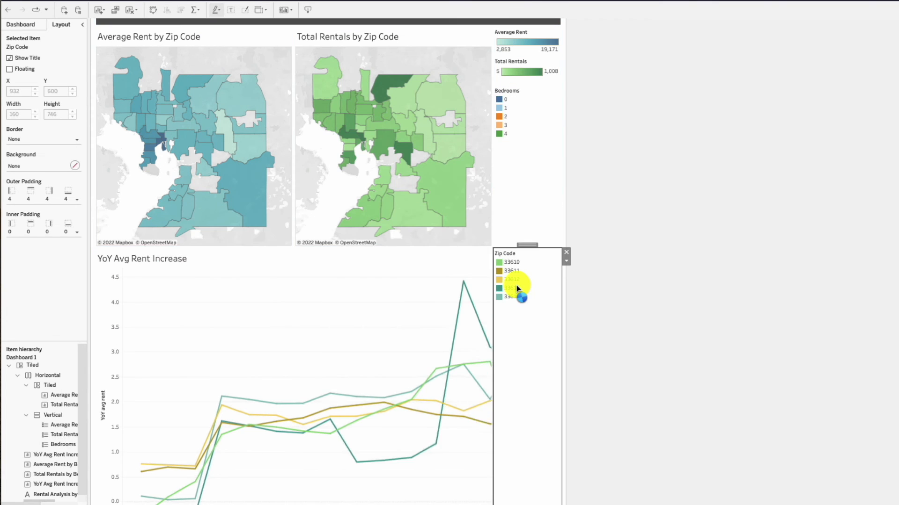
scroll(582, 209, down, 1)
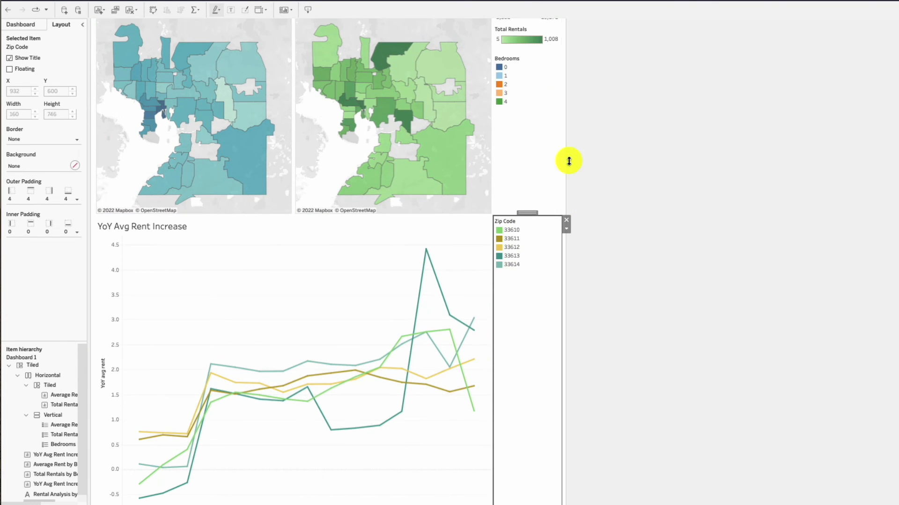
- Move the Bedrooms color legend beside the Average Rent by Bedroom chart
click(522, 62)
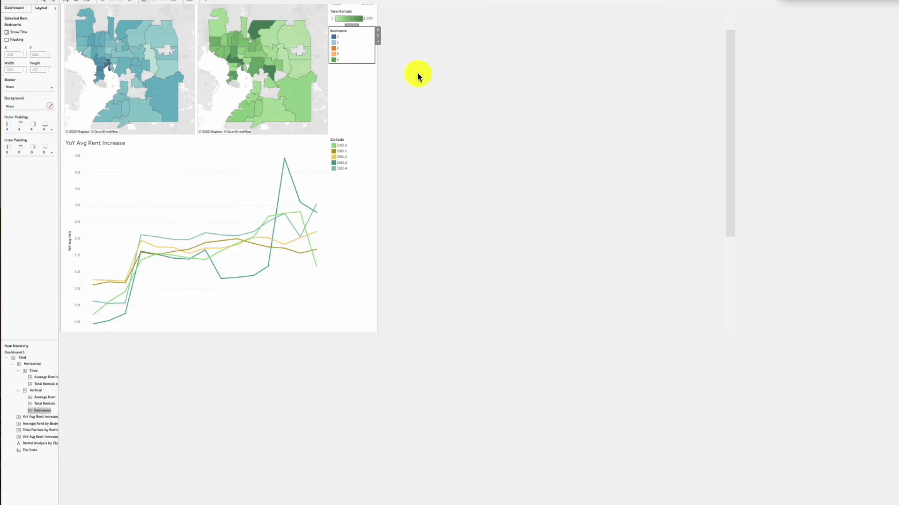
scroll(355, 28, up, 1)
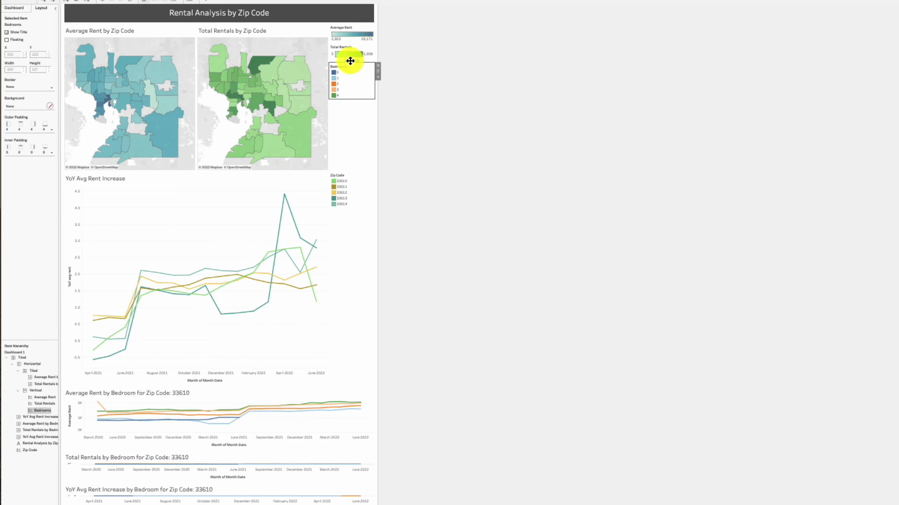
drag(350, 61, 333, 401)
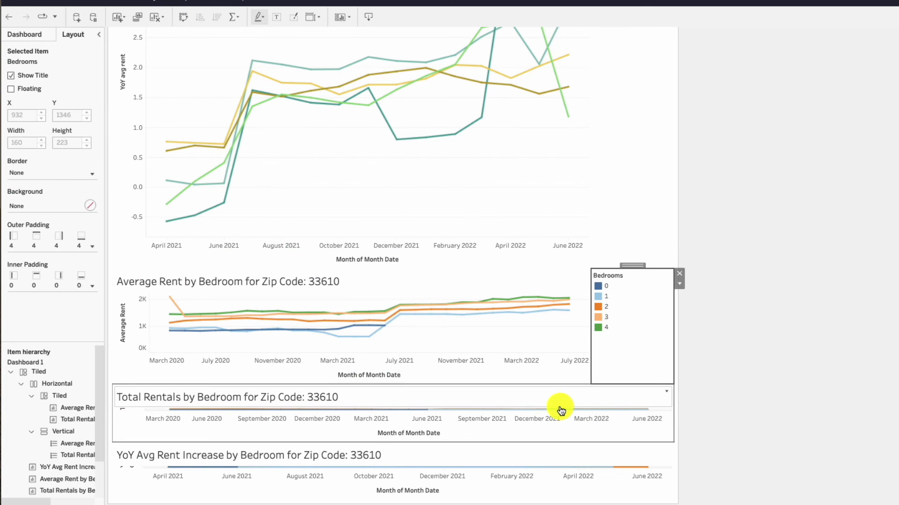
- Enlarge the Total Rentals and YoY Avg Rent Increase by Bedroom charts by taking height from the Average Rent by Bedroom chart
click(526, 399)
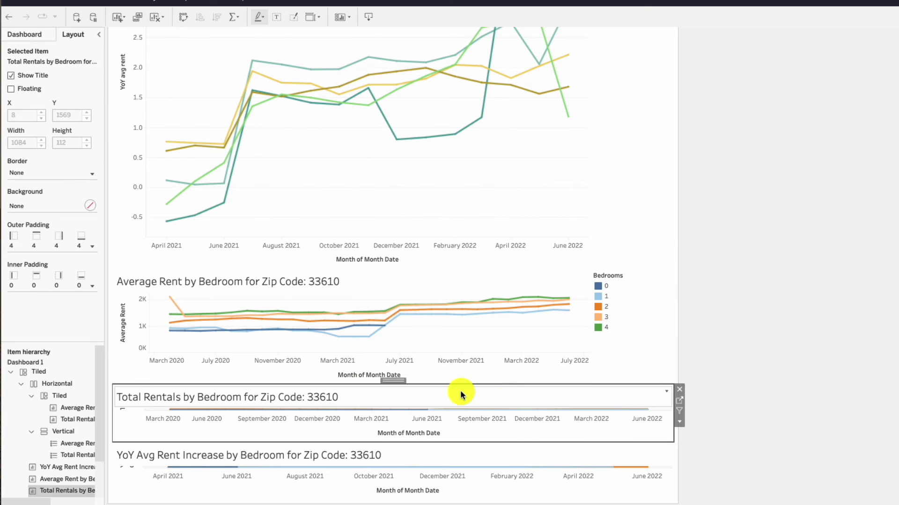
drag(391, 382, 363, 371)
click(399, 406)
scroll(784, 215, up, 3)
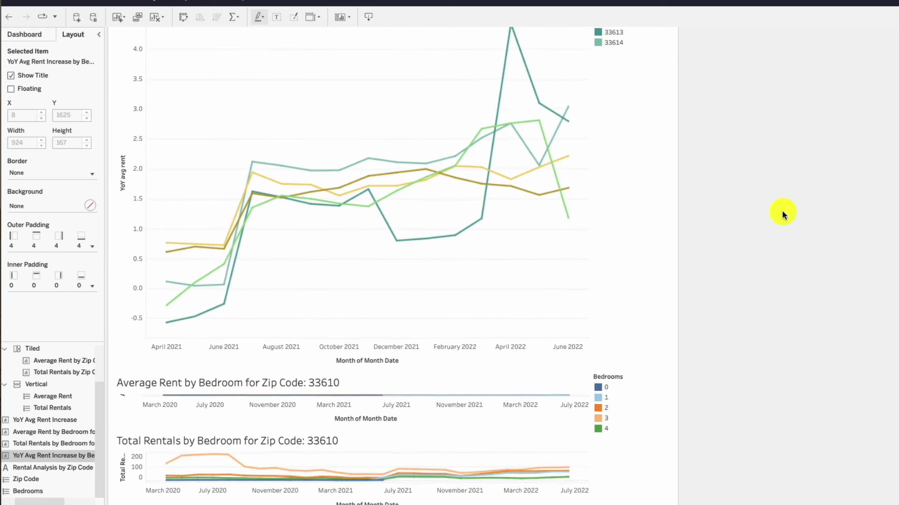
- Shorten the YoY Avg Rent Increase chart below the maps to about half its height, giving the space to the Average Rent by Bedroom chart
scroll(784, 214, up, 4)
scroll(795, 258, down, 1)
click(394, 446)
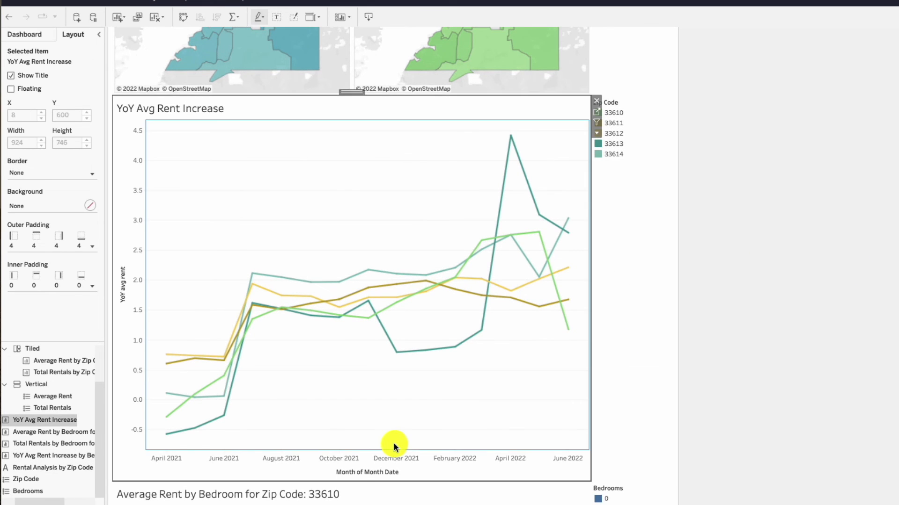
drag(337, 480, 374, 288)
scroll(763, 240, down, 1)
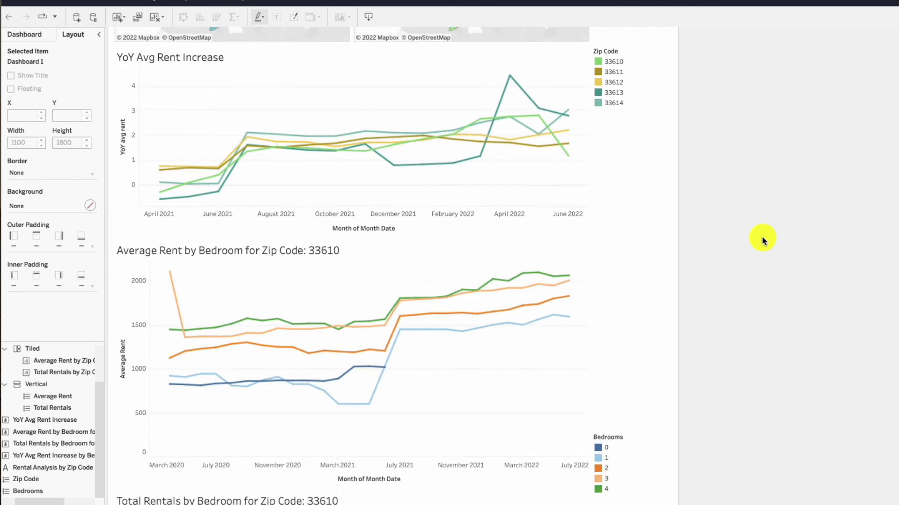
- Even out the heights of the three by-bedroom charts by shrinking Average Rent and enlarging Total Rentals and YoY Avg Rent Increase
scroll(763, 240, down, 3)
click(386, 321)
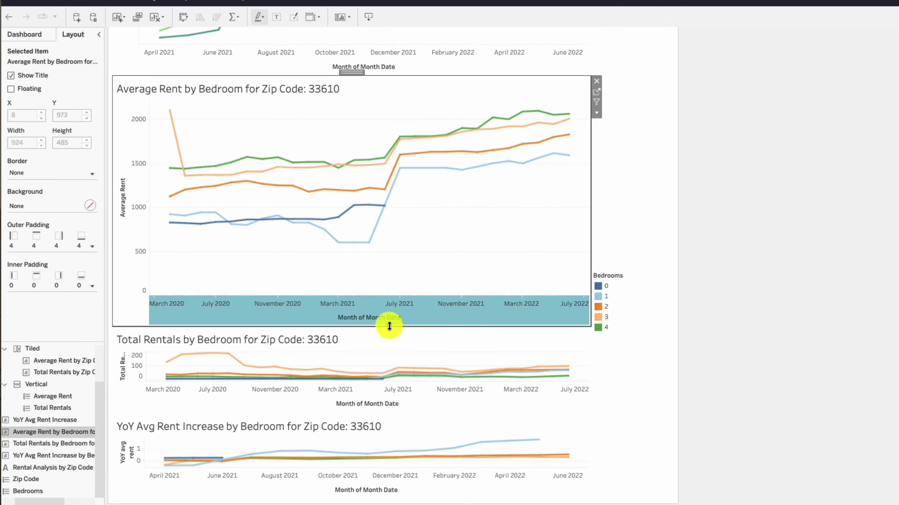
drag(390, 327, 398, 255)
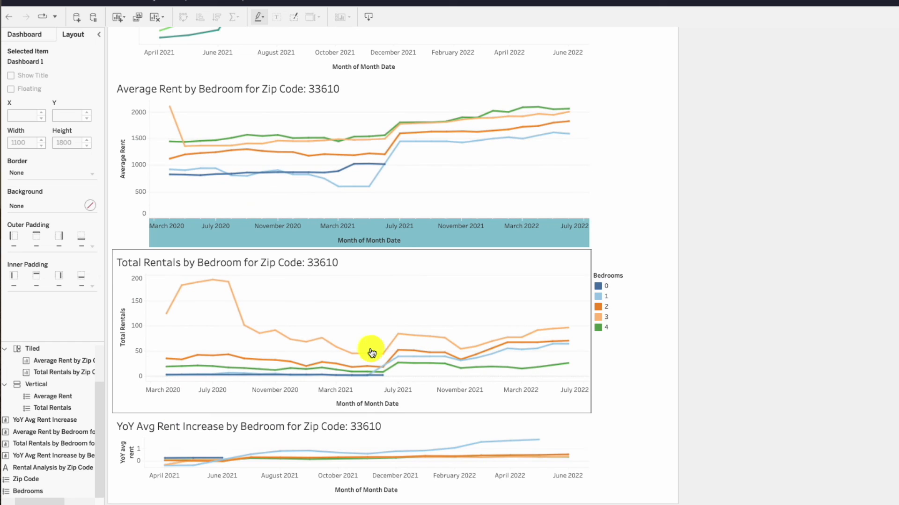
drag(359, 414, 363, 380)
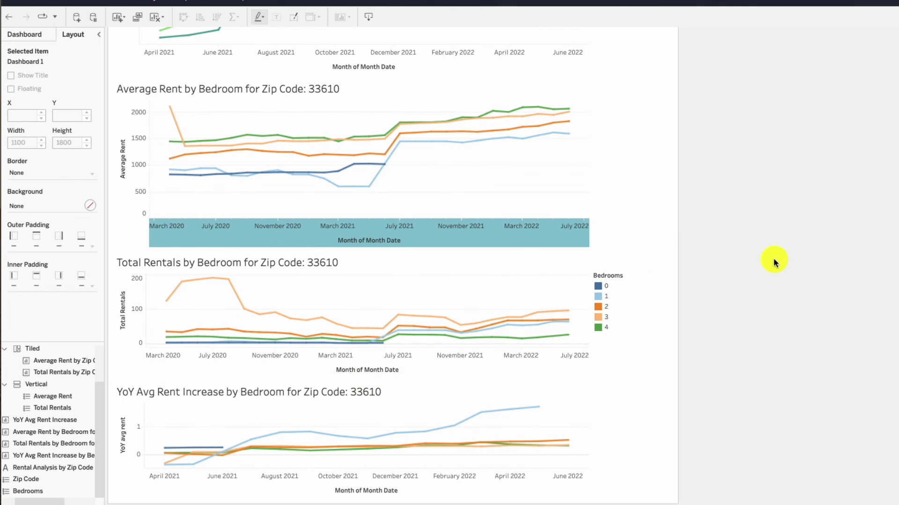
- Shorten the Zip Code legend's area so the Bedrooms legend sits beside the top of the Average Rent by Bedroom chart
scroll(688, 321, up, 4)
click(633, 424)
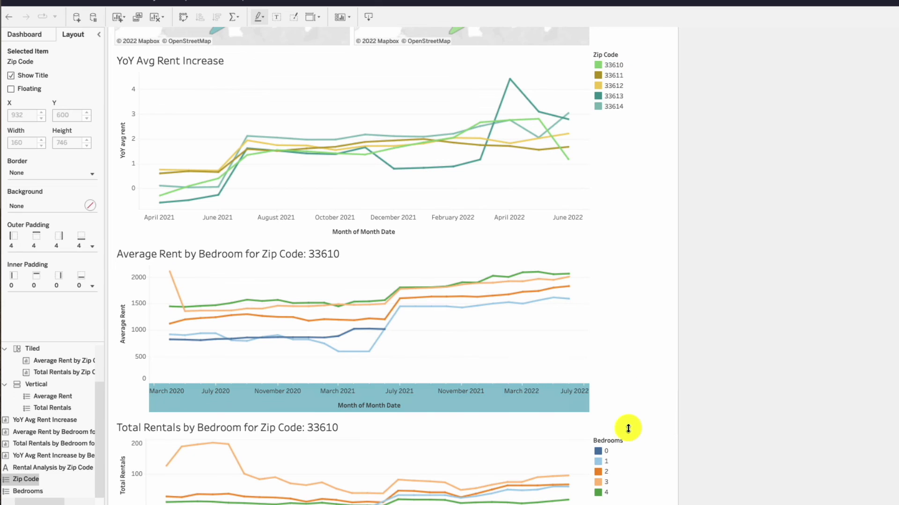
drag(629, 429, 648, 239)
scroll(728, 240, up, 2)
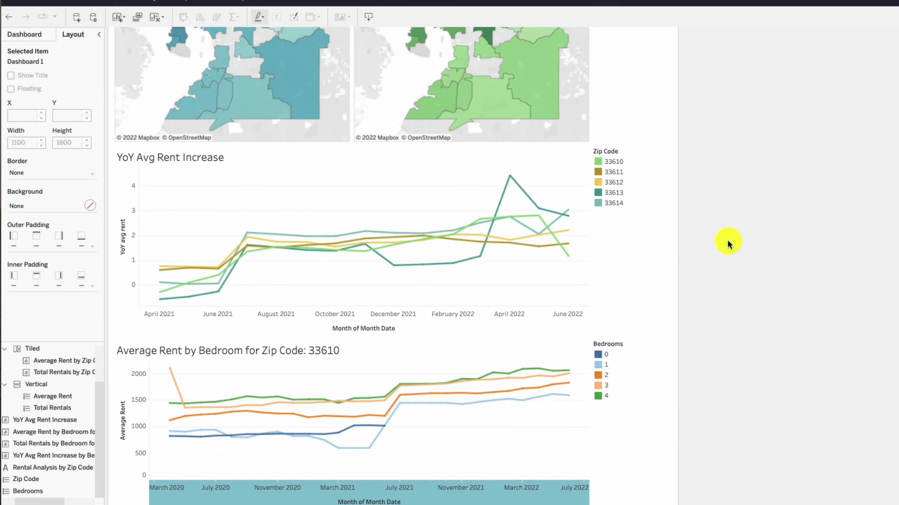
scroll(727, 240, up, 4)
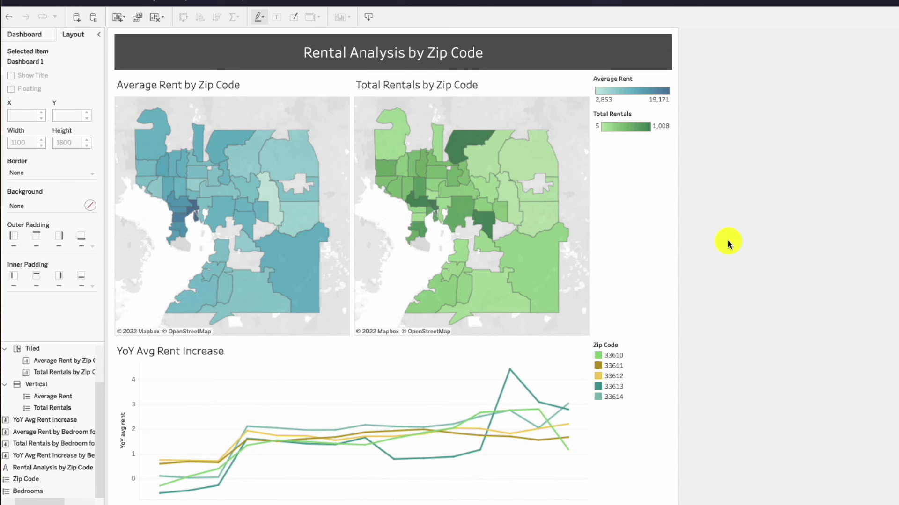
mouse_move(510, 172)
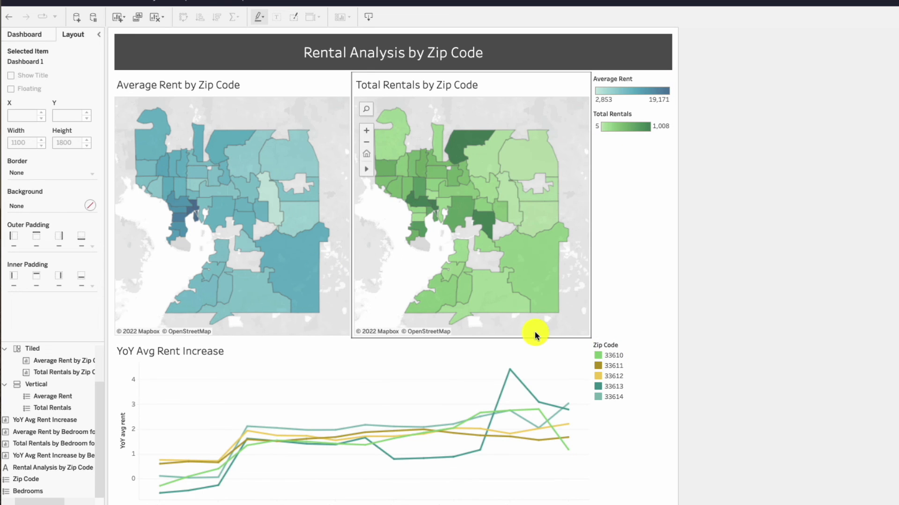
scroll(534, 332, down, 1)
scroll(596, 147, up, 1)
mouse_move(184, 203)
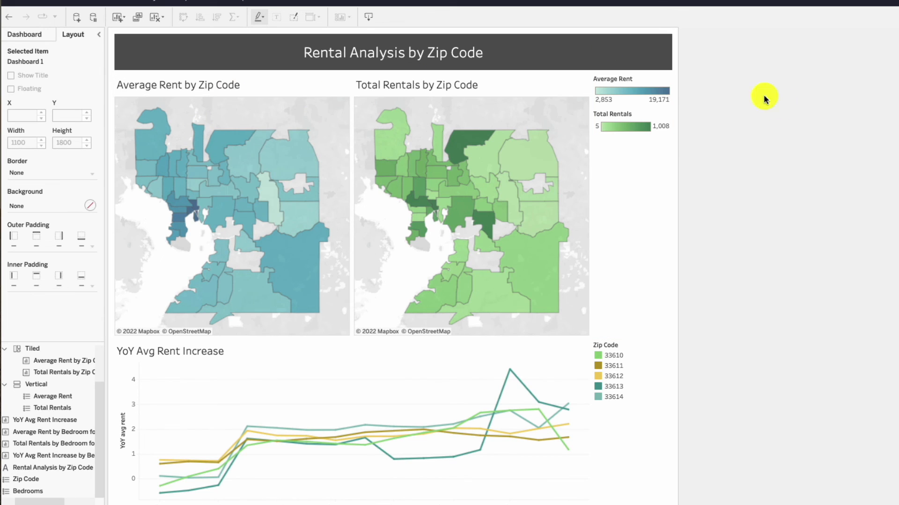
click(319, 84)
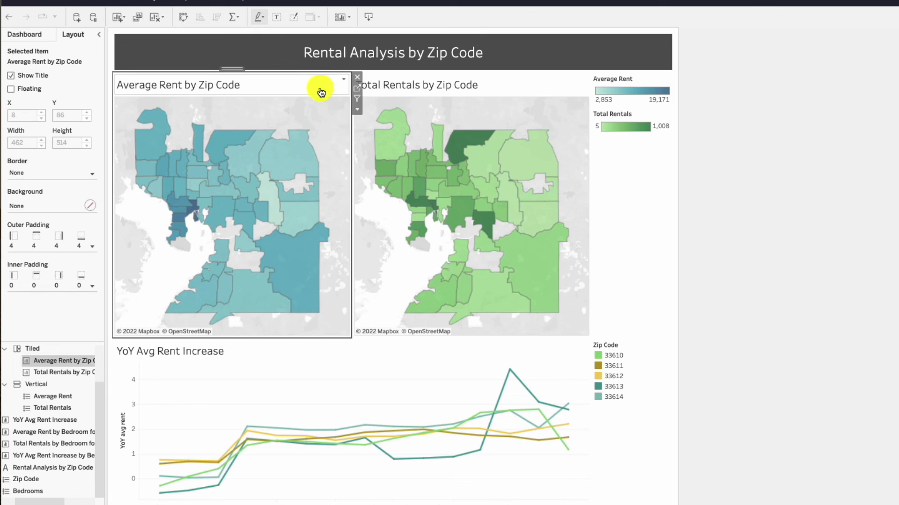
click(355, 111)
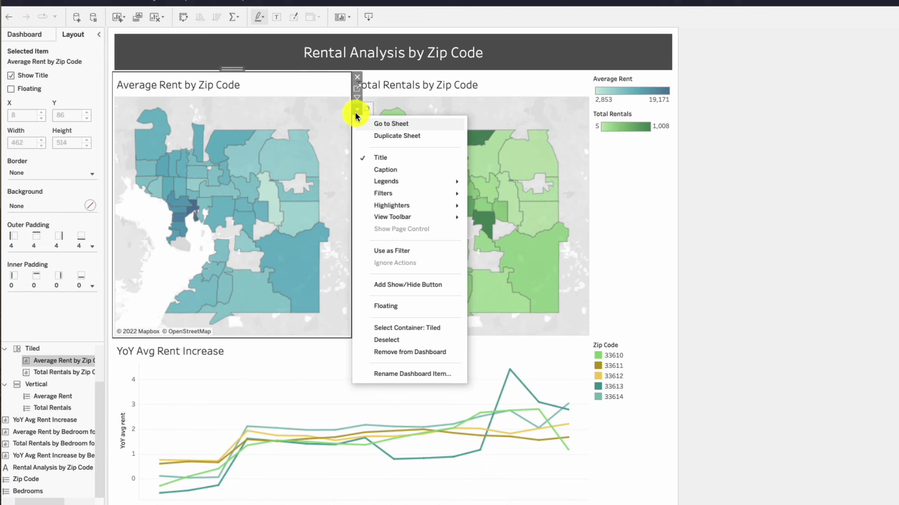
mouse_move(393, 193)
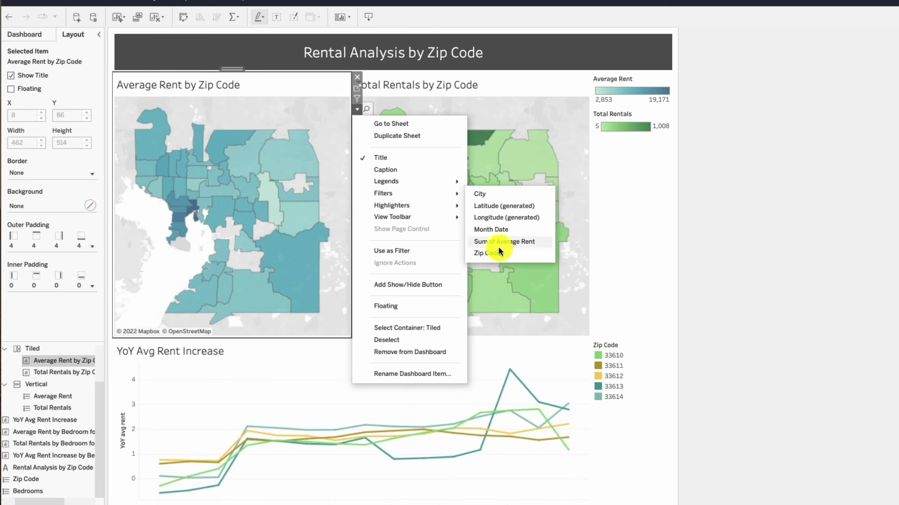
click(789, 147)
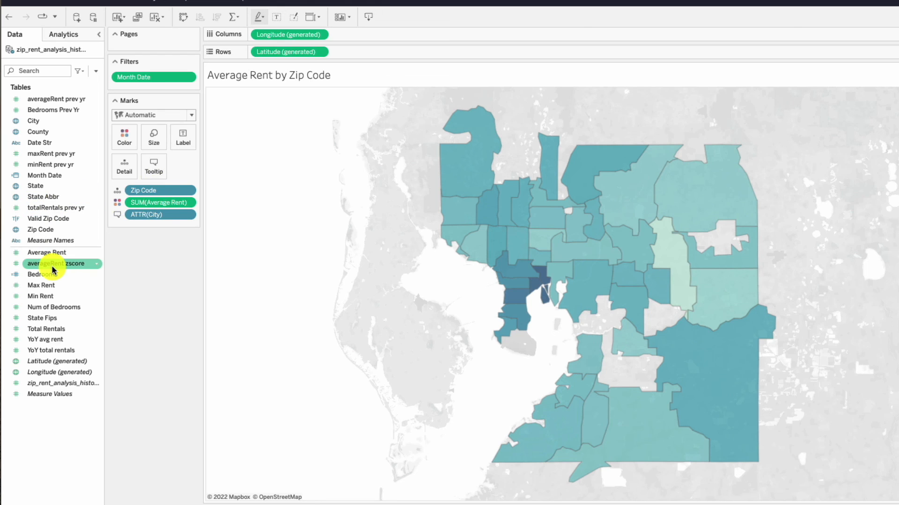
- Filter the Average Rent by Zip Code sheet on all values of Bedrooms, keeping only 3
drag(37, 279, 168, 94)
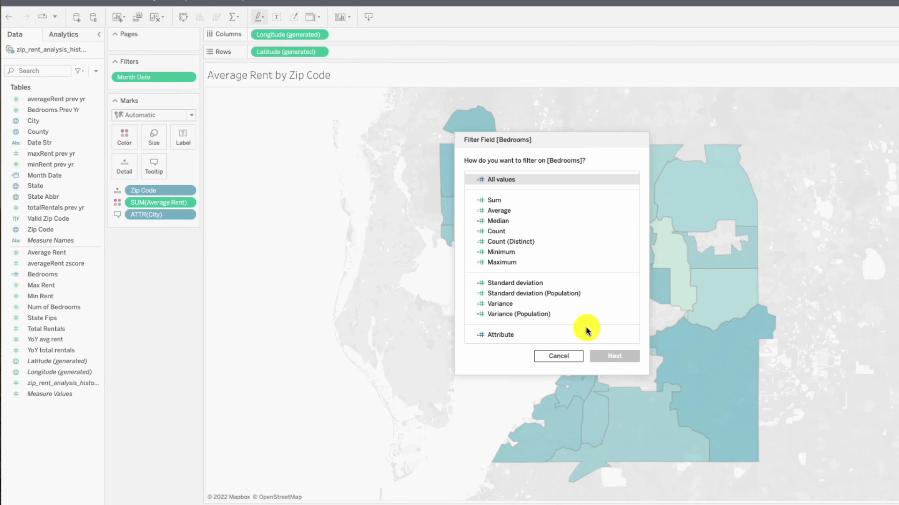
click(501, 179)
click(614, 360)
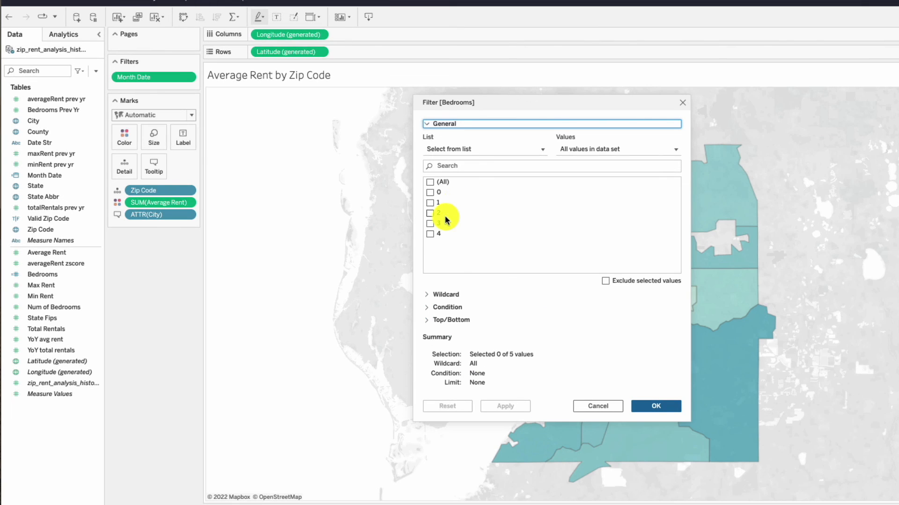
click(430, 223)
click(656, 407)
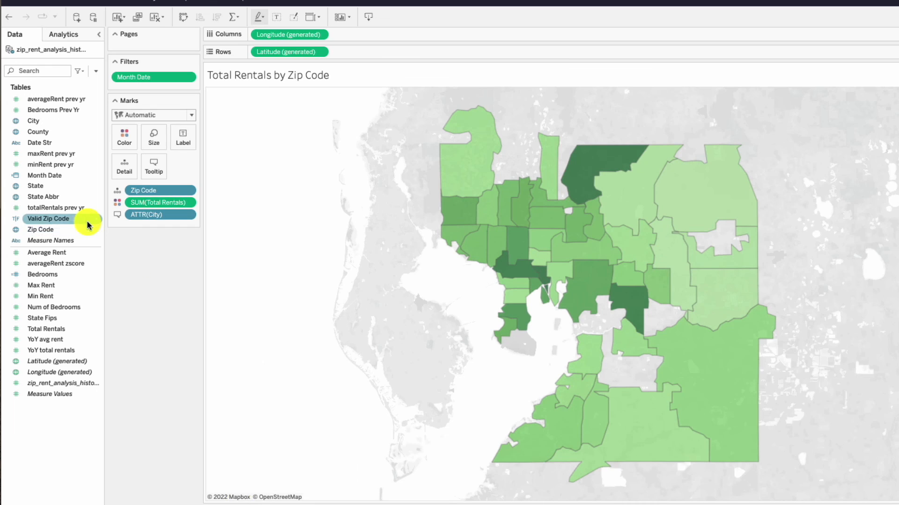
- Filter the Total Rentals by Zip Code sheet on Bedrooms, keeping only 3
drag(46, 274, 154, 85)
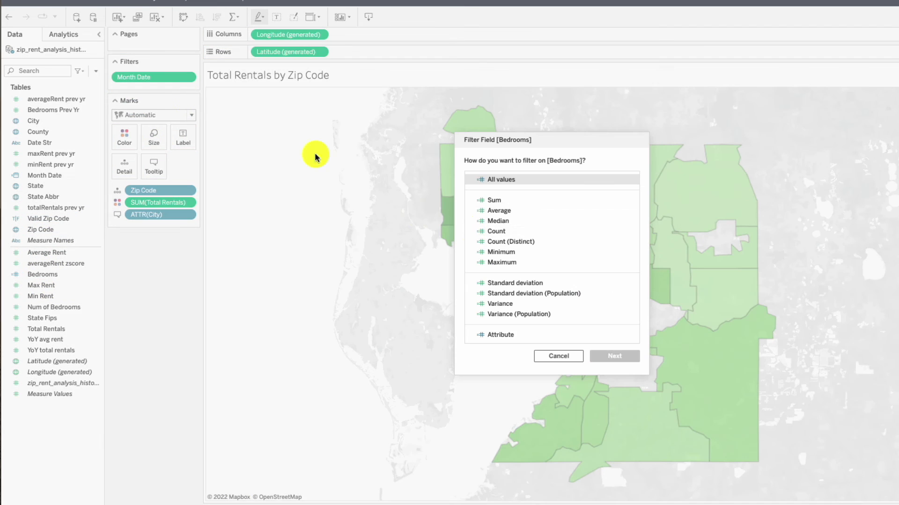
click(614, 356)
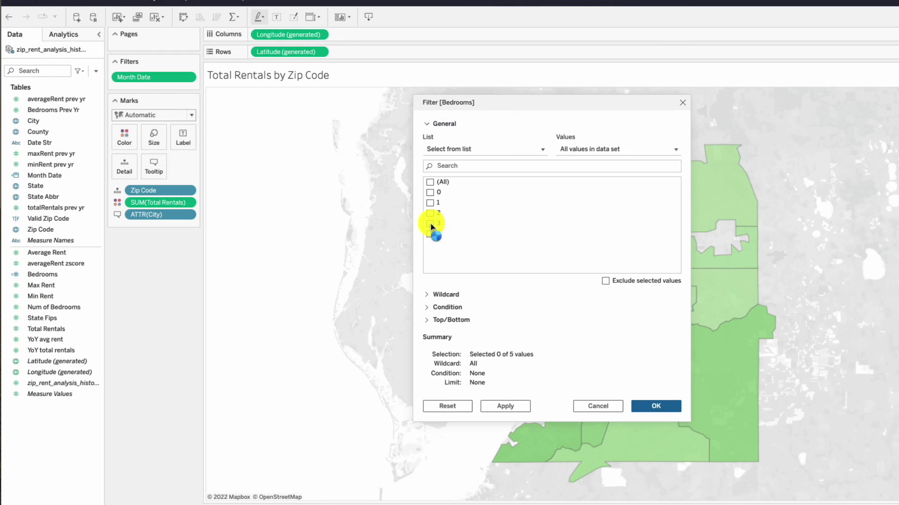
click(428, 224)
click(657, 405)
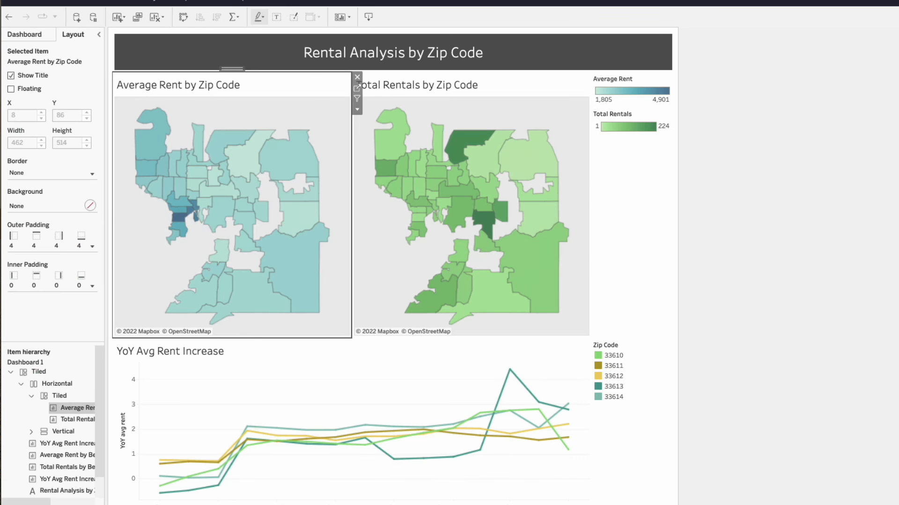
- Show the Average Rent by Zip Code map's Bedrooms filter on the dashboard and select the filter card
click(358, 110)
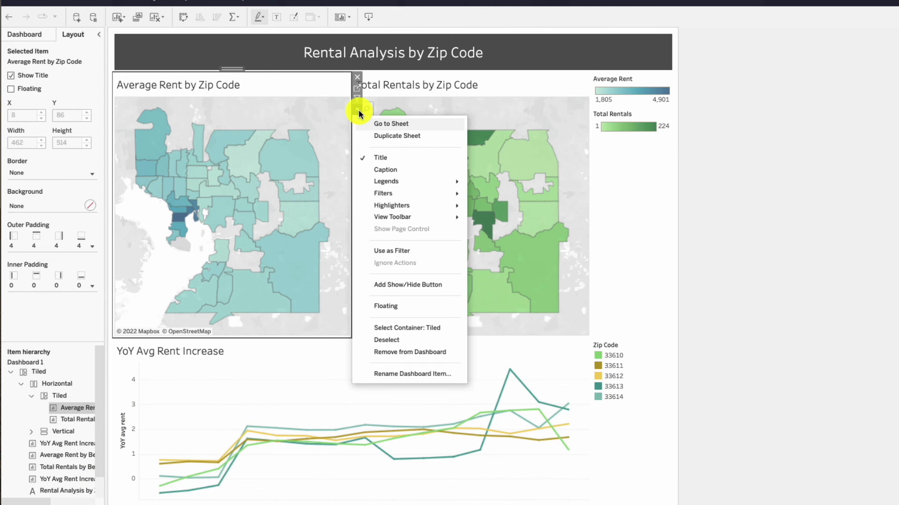
mouse_move(440, 193)
click(495, 198)
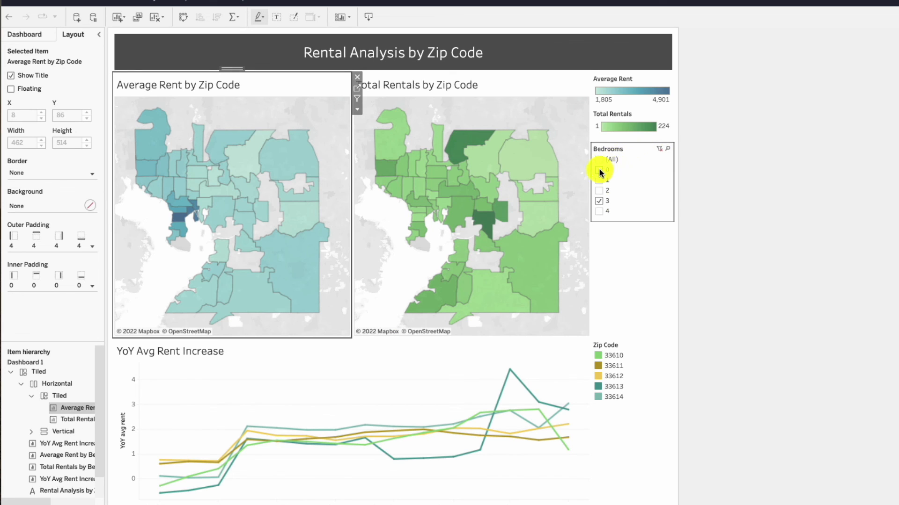
click(645, 152)
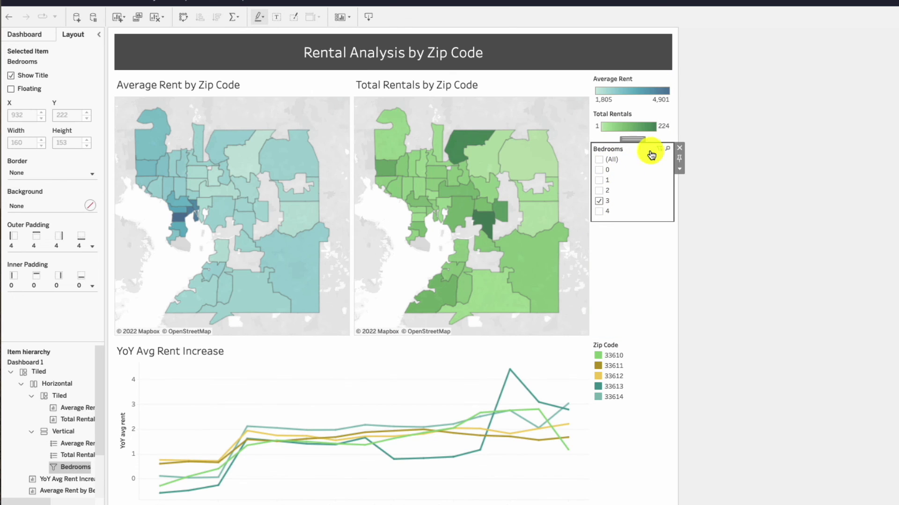
- Change the dashboard's Bedrooms filter to a single-value list and filter the Average Rent by Zip Code map to 2 bedrooms
click(679, 168)
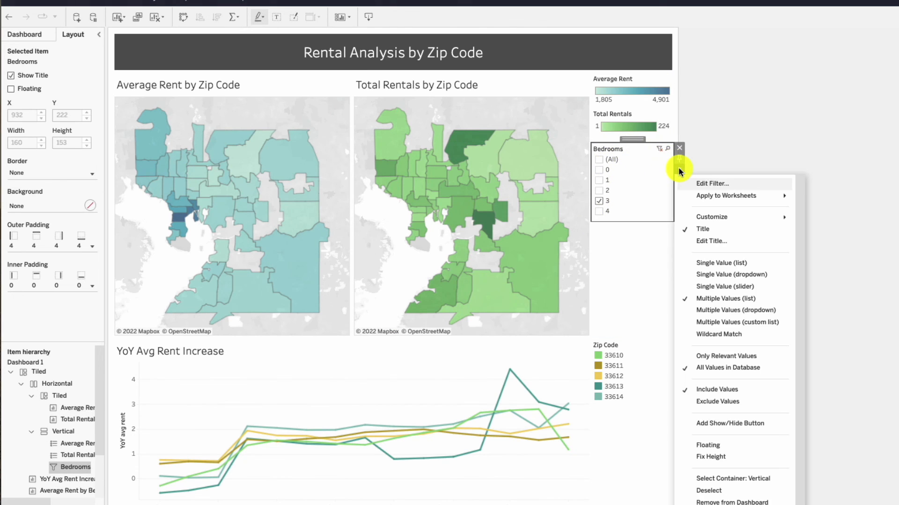
click(729, 265)
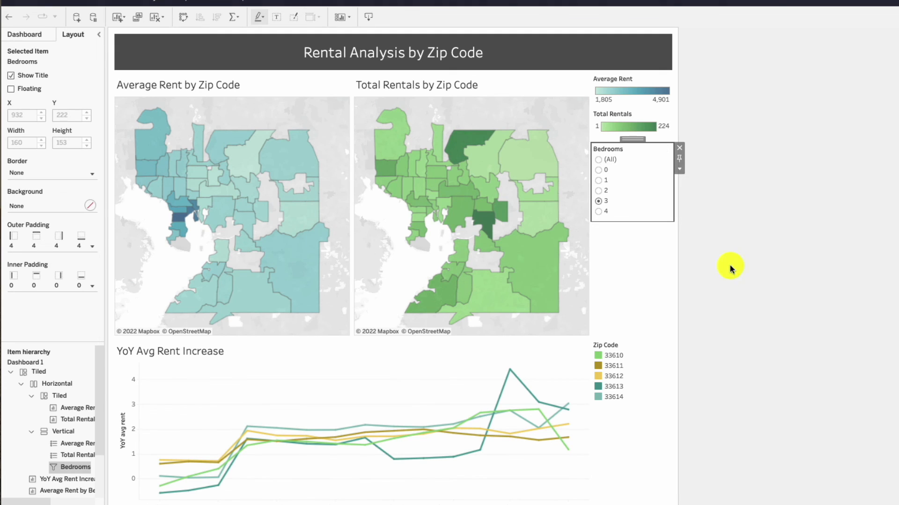
click(599, 191)
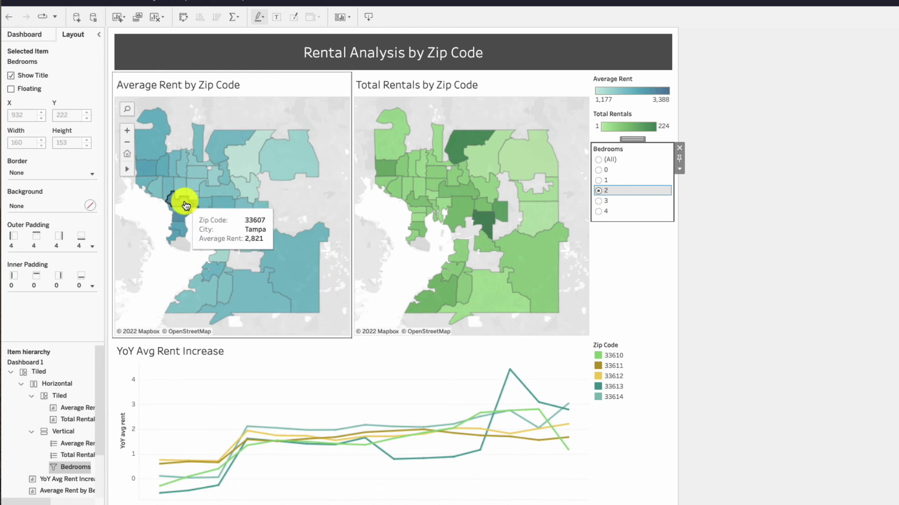
mouse_move(475, 195)
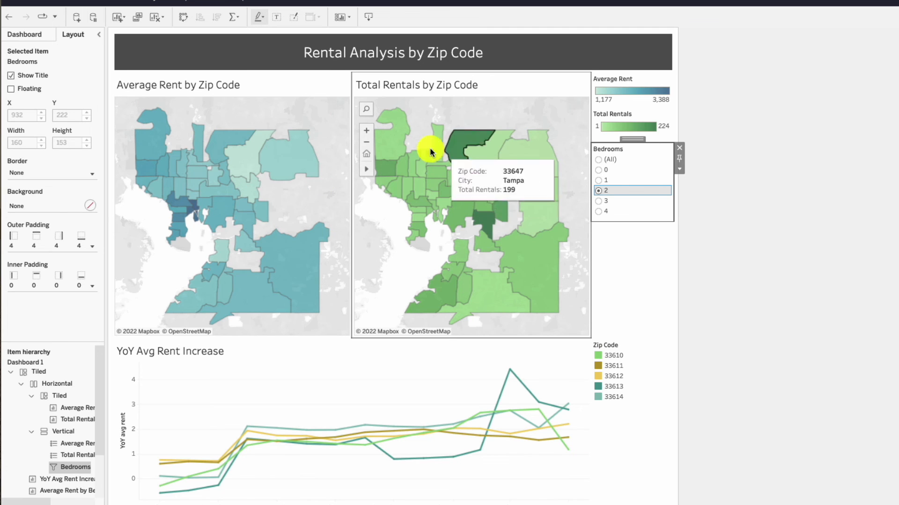
- Apply the Bedrooms filter to the Total Rentals by Zip Code worksheet as well, and filter both maps to 1 bedroom
click(680, 172)
mouse_move(754, 200)
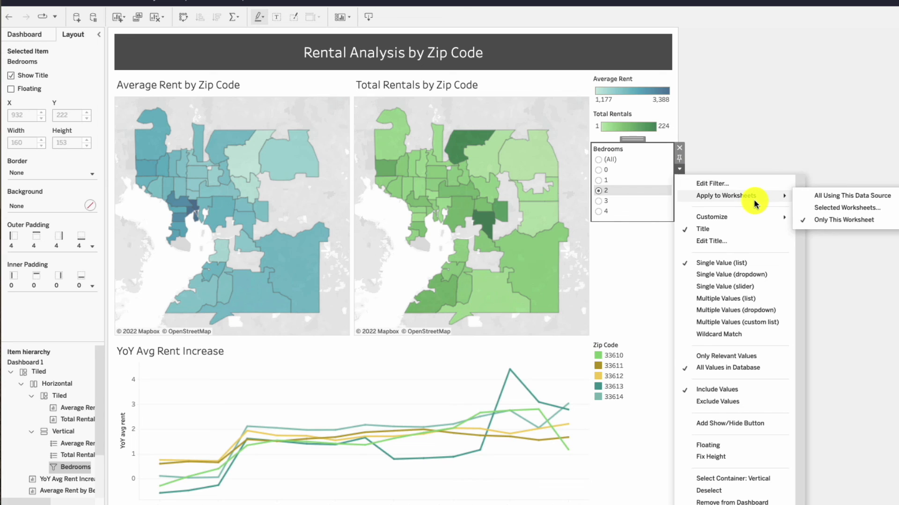
click(844, 209)
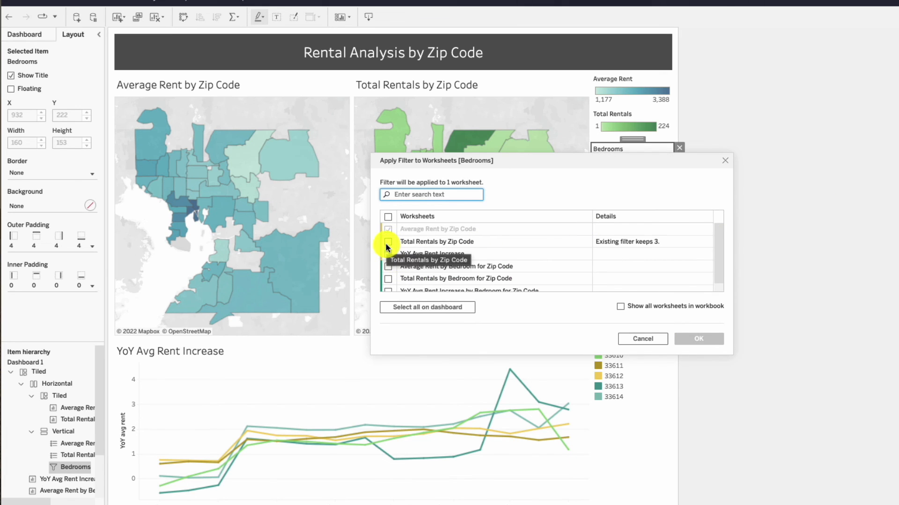
click(387, 243)
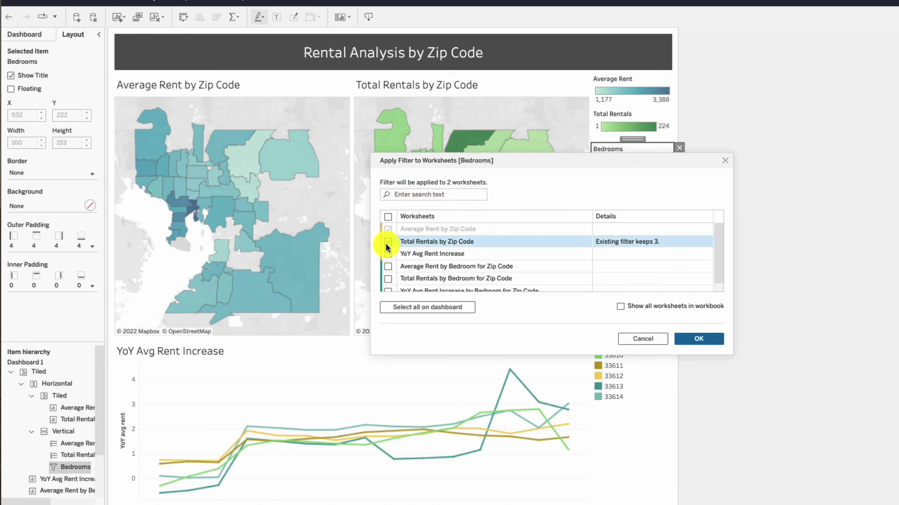
click(703, 339)
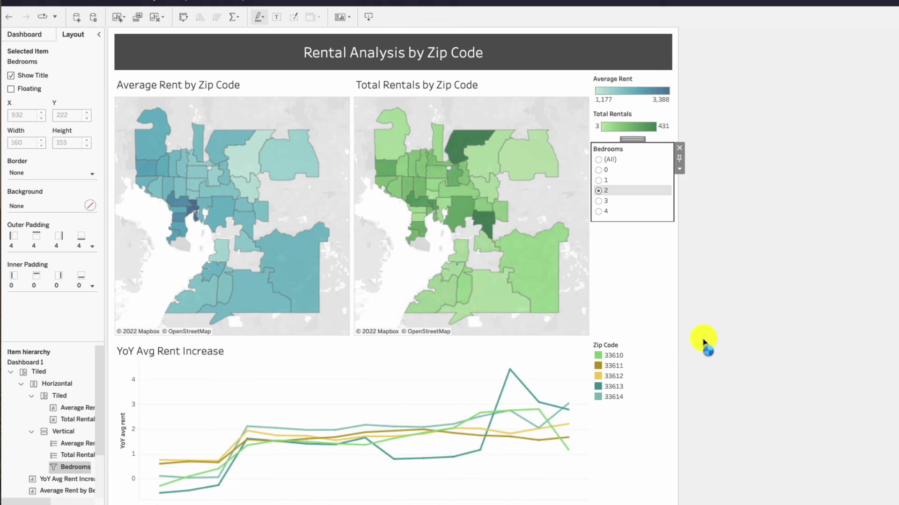
click(599, 182)
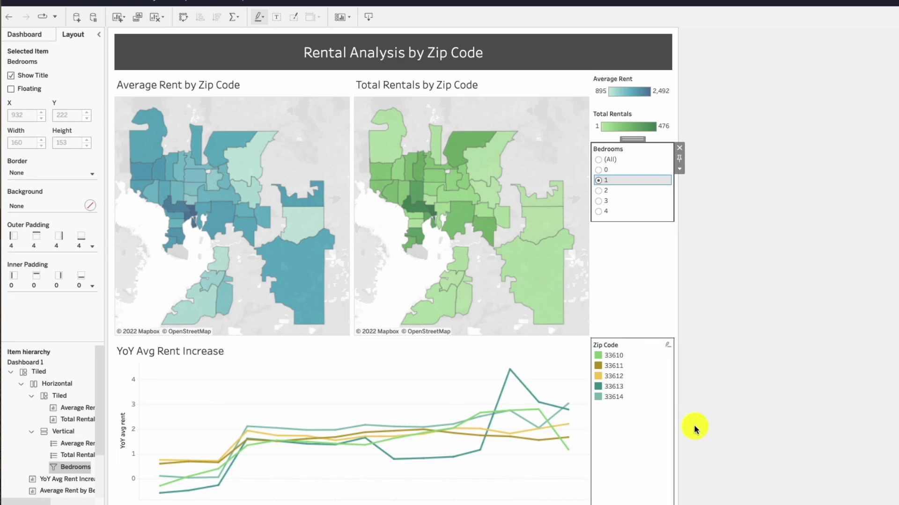
- Review the dashboard's trend charts, and examine the layout of the published Tampa rental analysis dashboard in the browser for comparison
scroll(706, 435, down, 10)
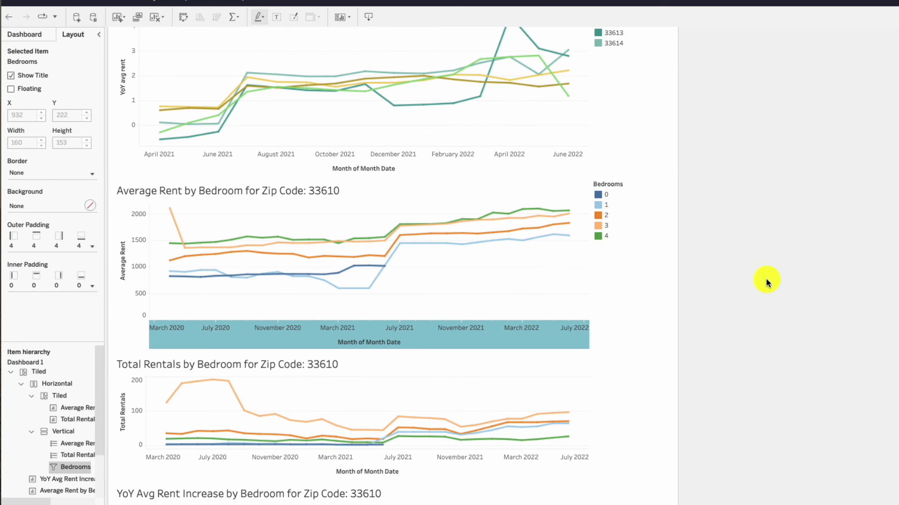
scroll(766, 278, up, 3)
scroll(766, 278, up, 3)
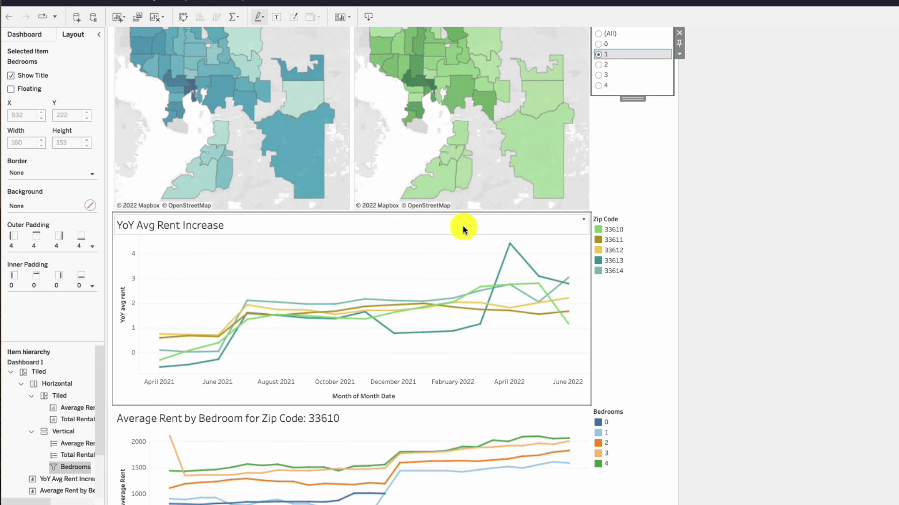
scroll(736, 229, up, 3)
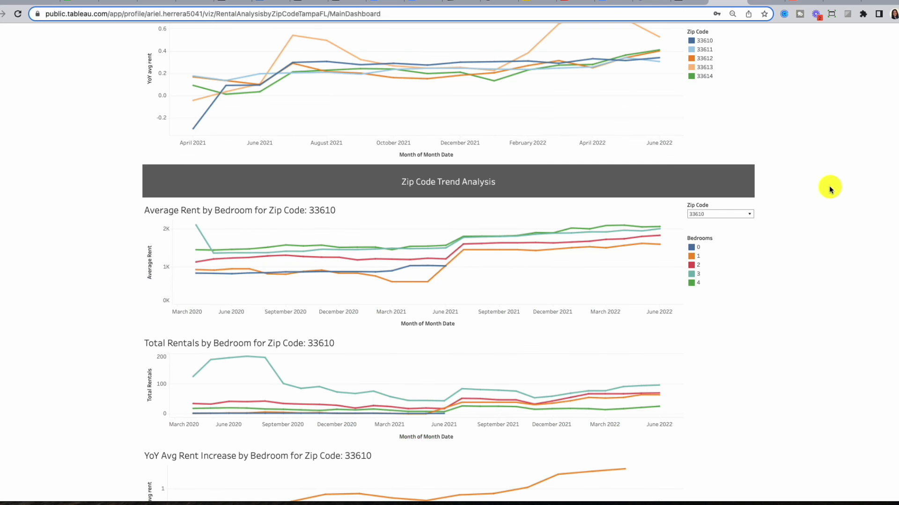
scroll(829, 187, up, 1)
scroll(829, 186, up, 8)
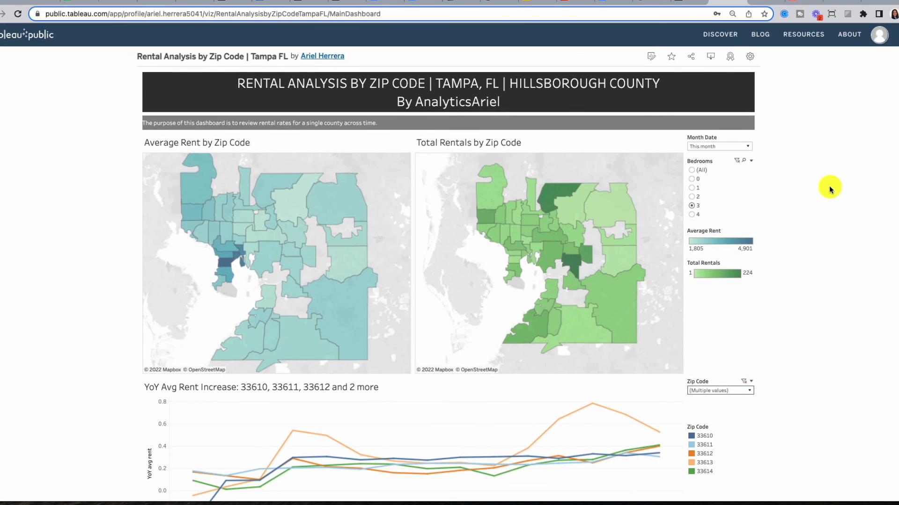